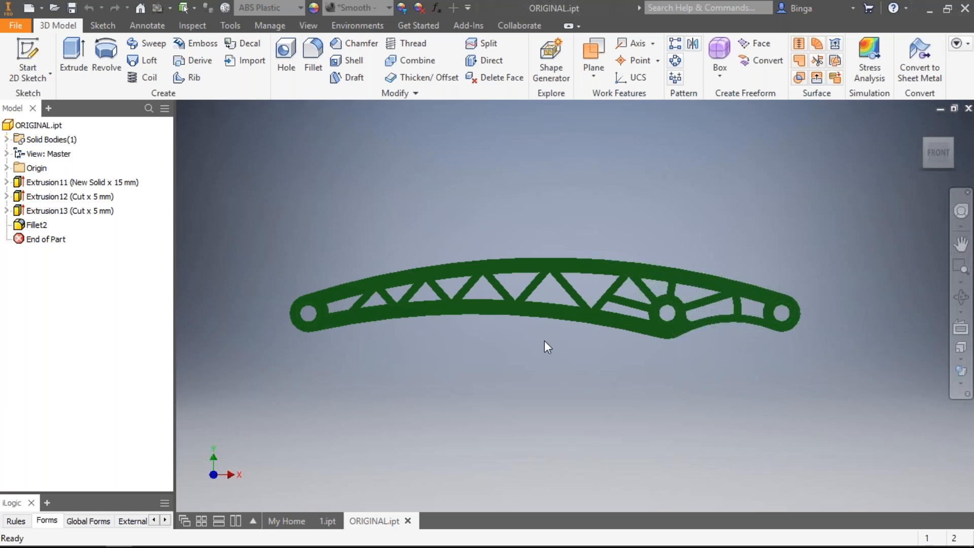
{"action": "key", "text": "alt+Tab"}
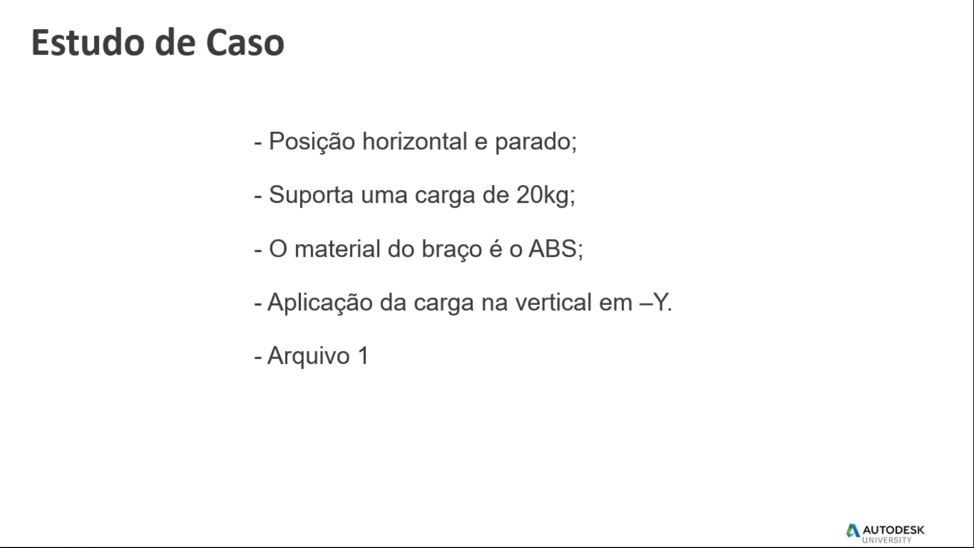
{"action": "key", "text": "Right"}
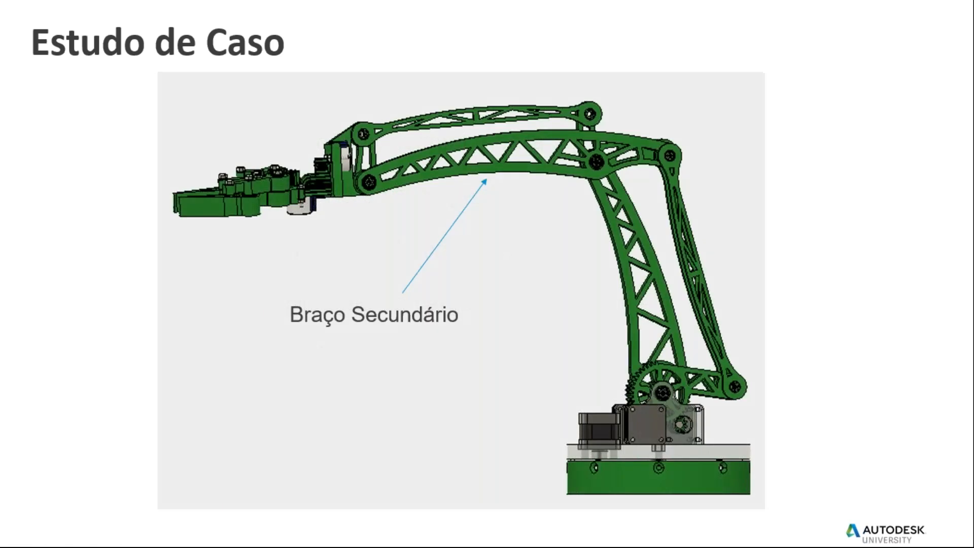
{"action": "key", "text": "Right"}
{"action": "key", "text": "alt+Tab"}
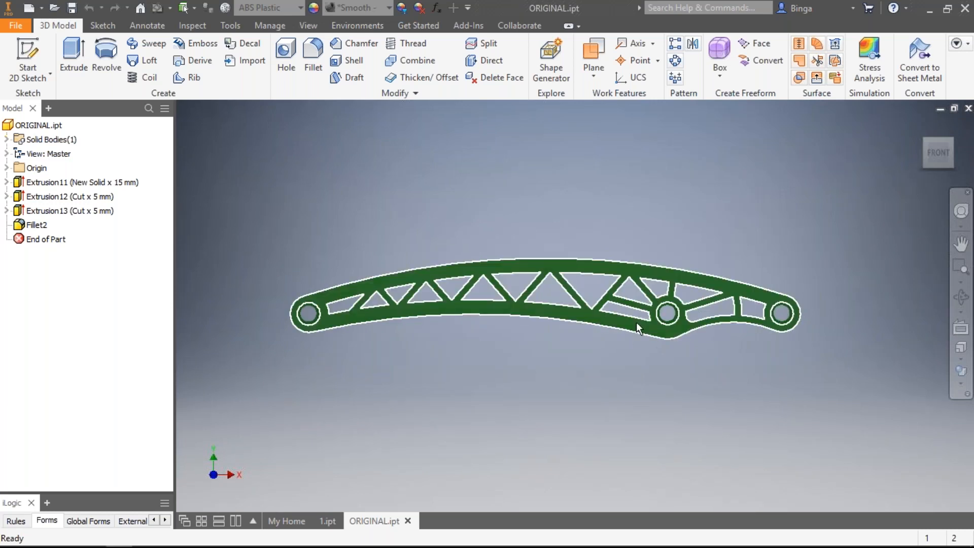
Switch to the simplified arm part 1.ipt and orient it to the front view.
{"action": "mouse_move", "coordinate": [659, 345]}
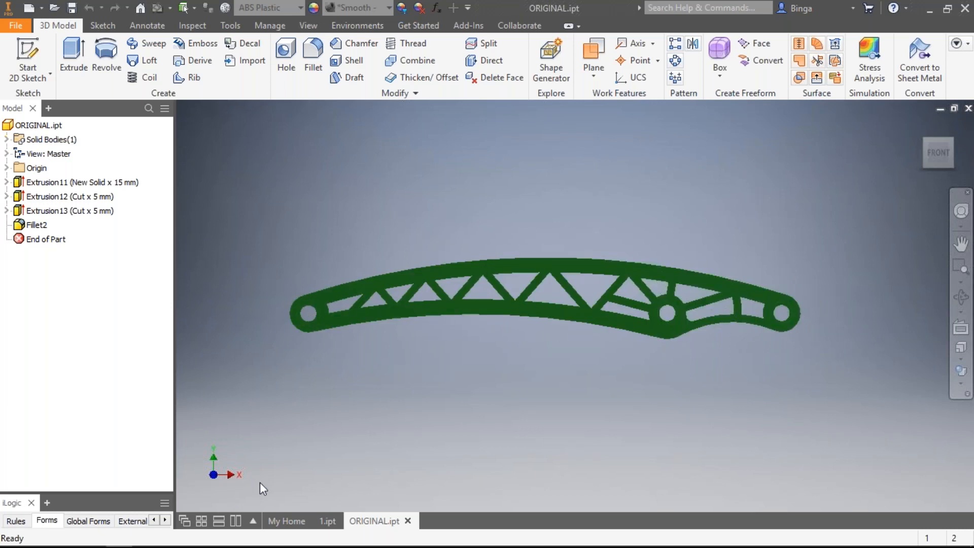
{"action": "left_click", "coordinate": [327, 521]}
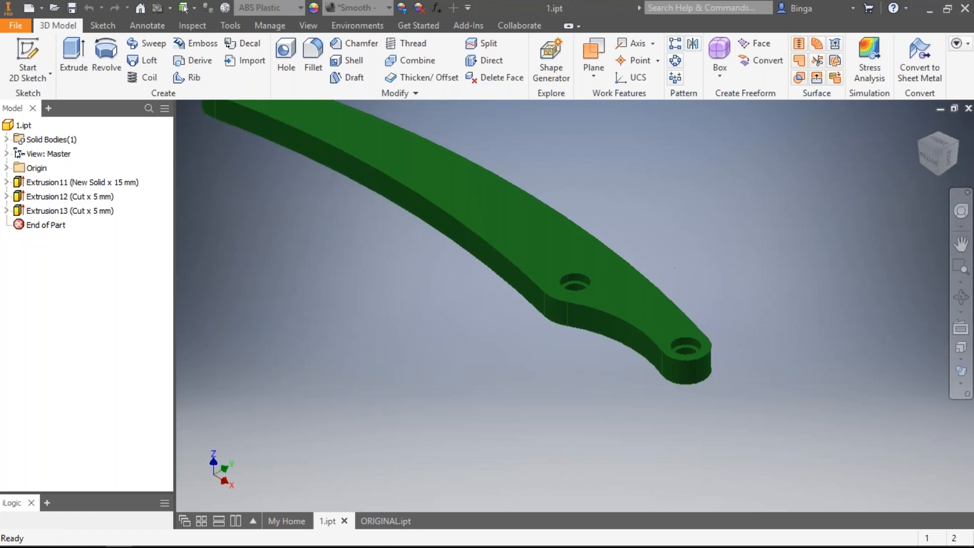
{"action": "left_click", "coordinate": [944, 145]}
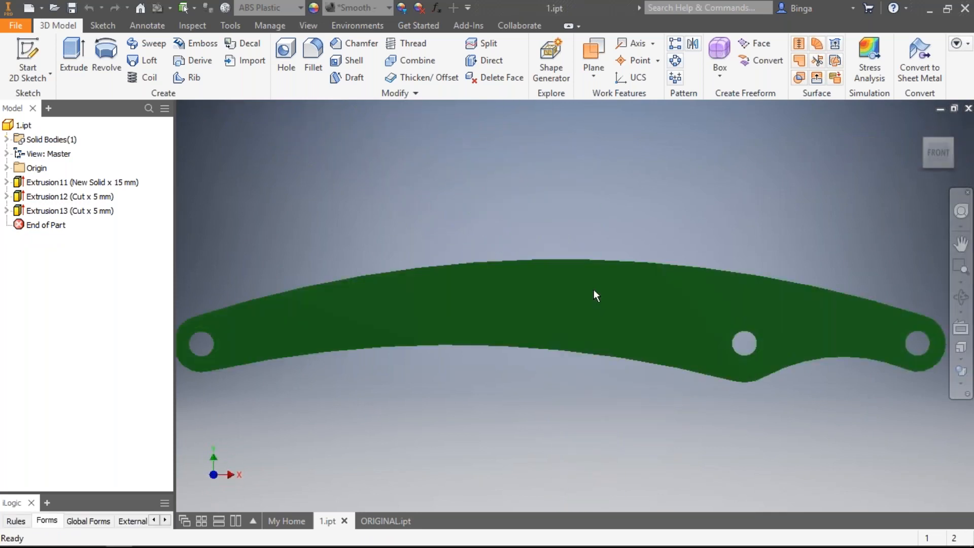
Examine the sketches behind the arm's three extrusions, opening the base profile sketch for inspection and leaving it without edits.
{"action": "left_click", "coordinate": [6, 211]}
{"action": "left_click", "coordinate": [52, 225]}
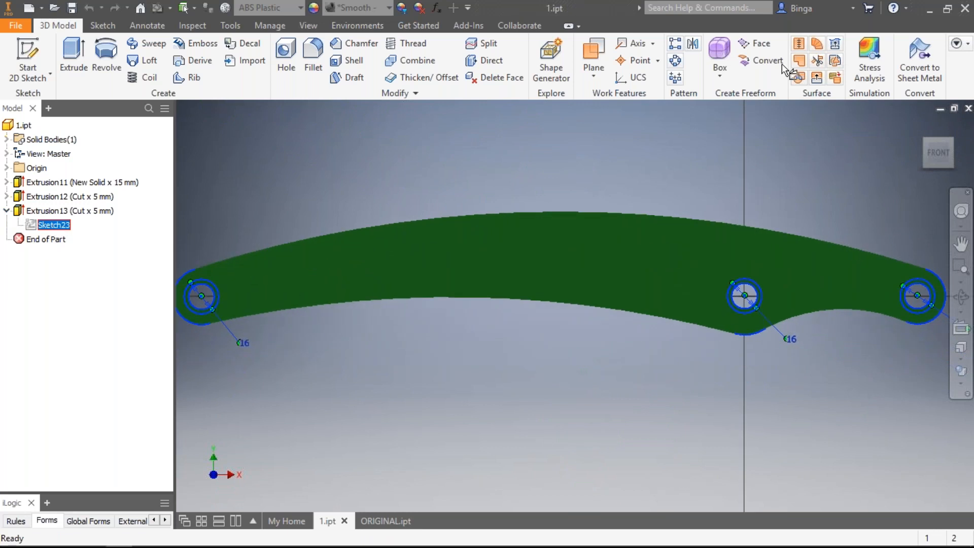
{"action": "double_click", "coordinate": [429, 300]}
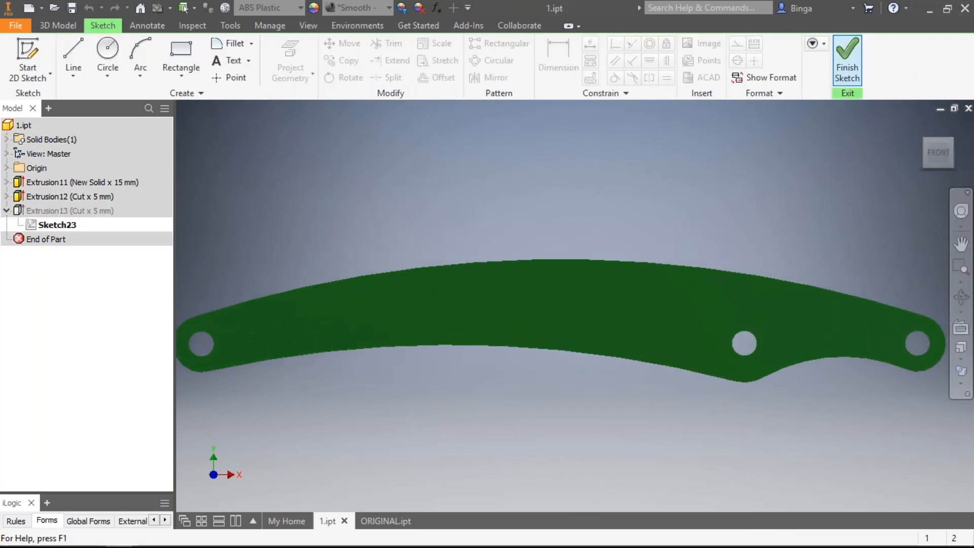
{"action": "left_click", "coordinate": [7, 197]}
{"action": "left_click", "coordinate": [51, 210]}
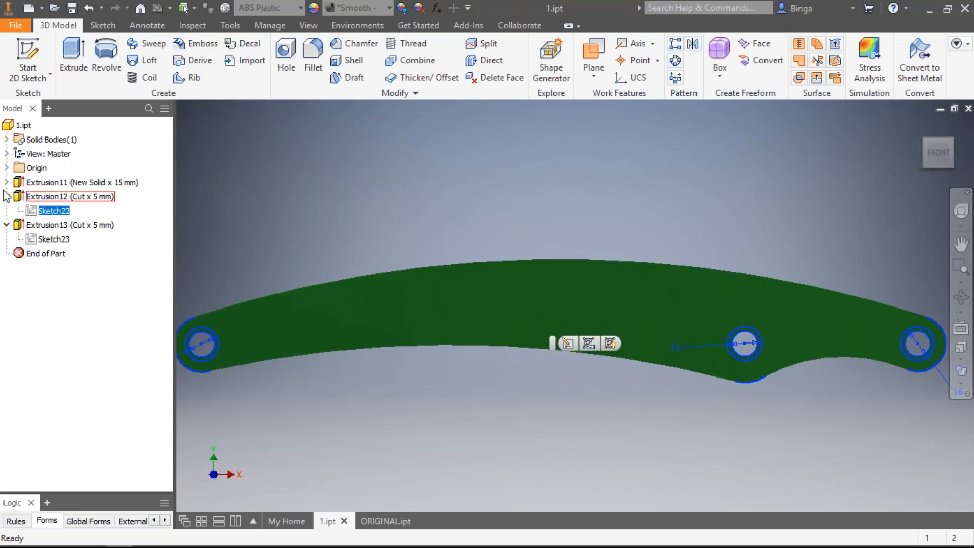
{"action": "left_click", "coordinate": [6, 182]}
{"action": "left_click", "coordinate": [49, 196]}
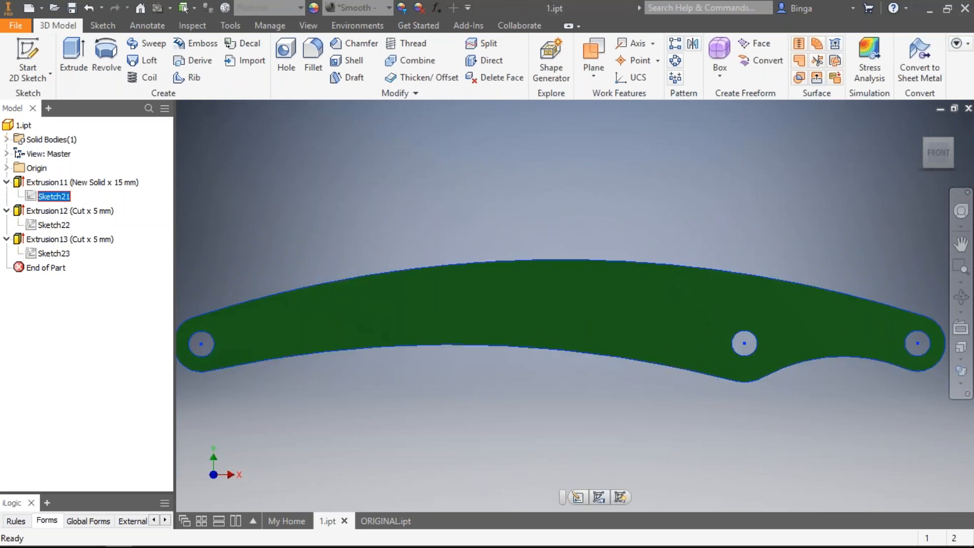
{"action": "double_click", "coordinate": [54, 198]}
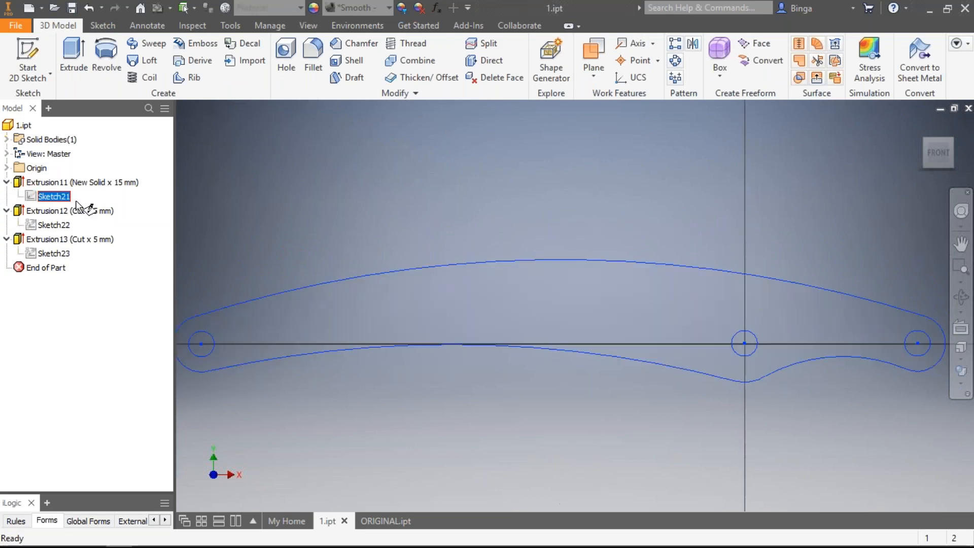
{"action": "scroll", "coordinate": [448, 245], "scroll_direction": "up", "scroll_amount": 5}
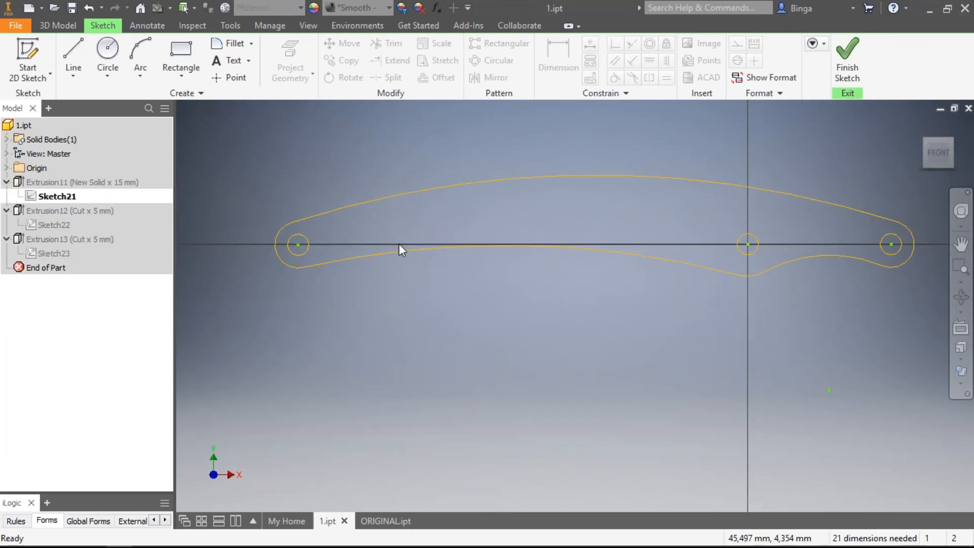
{"action": "left_click", "coordinate": [846, 61]}
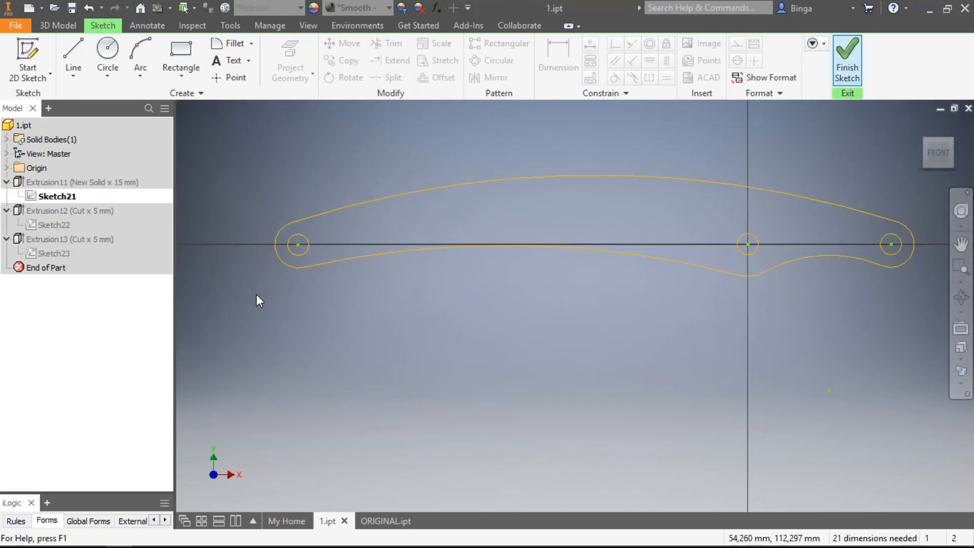
{"action": "left_click", "coordinate": [817, 77]}
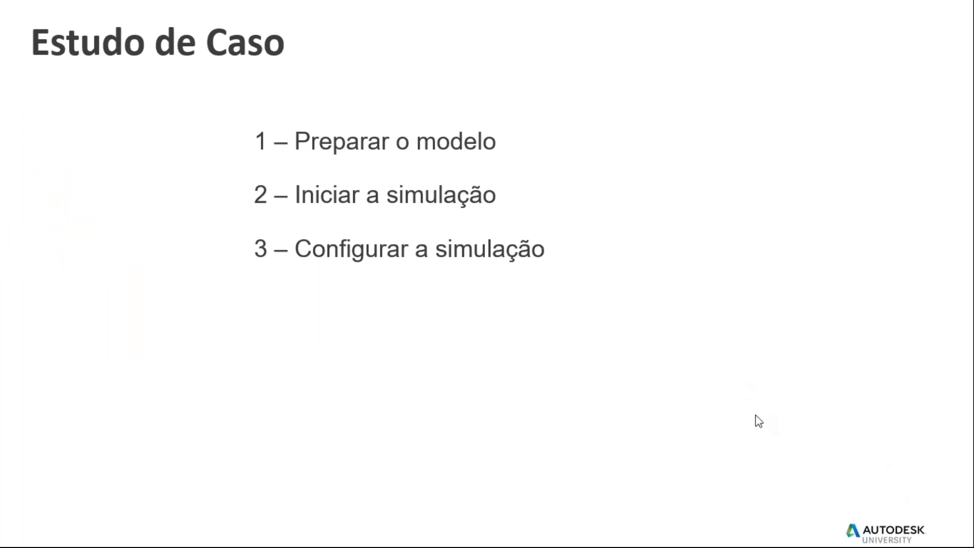
{"action": "right_click", "coordinate": [726, 383]}
{"action": "left_click_drag", "start_coordinate": [517, 122], "coordinate": [658, 122]}
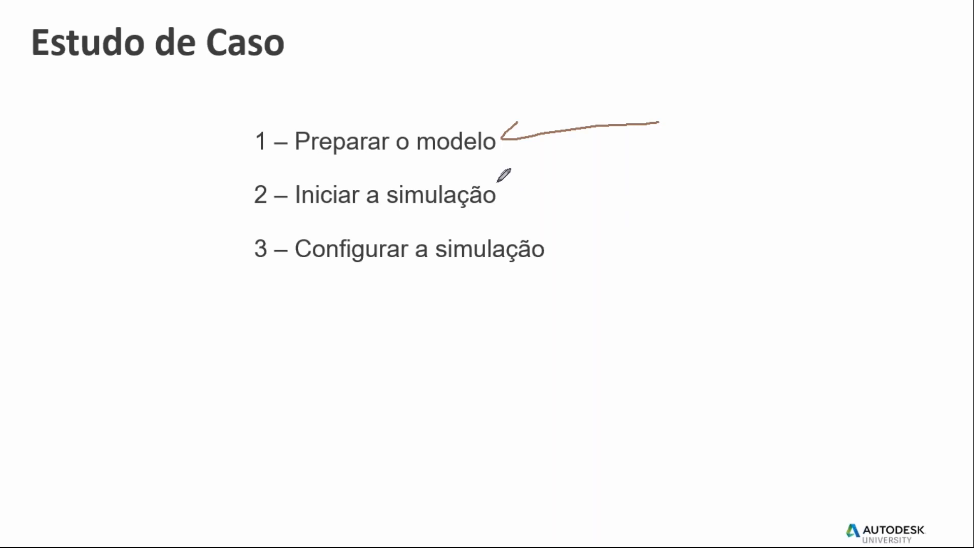
{"action": "key", "text": "alt+Tab"}
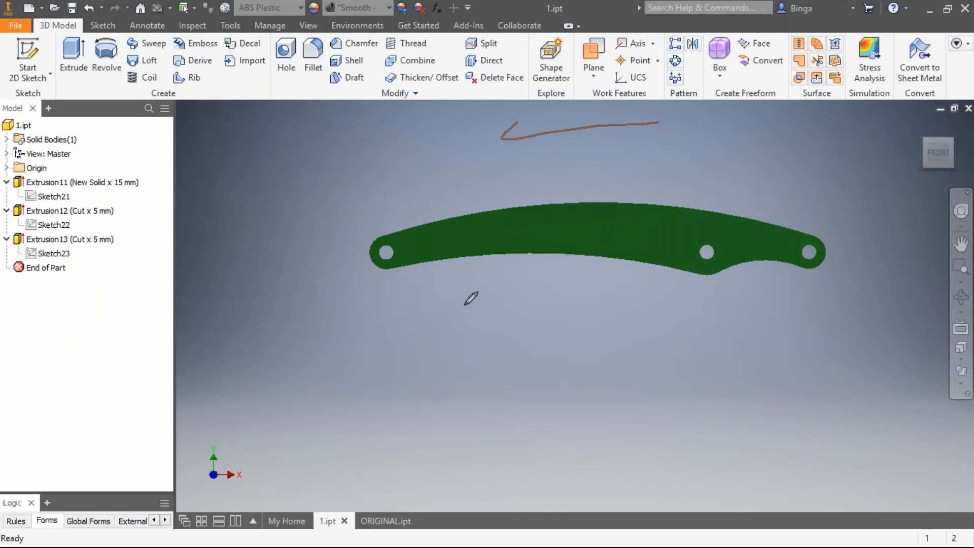
{"action": "key", "text": "alt+Tab"}
{"action": "left_click_drag", "start_coordinate": [279, 158], "coordinate": [485, 162]}
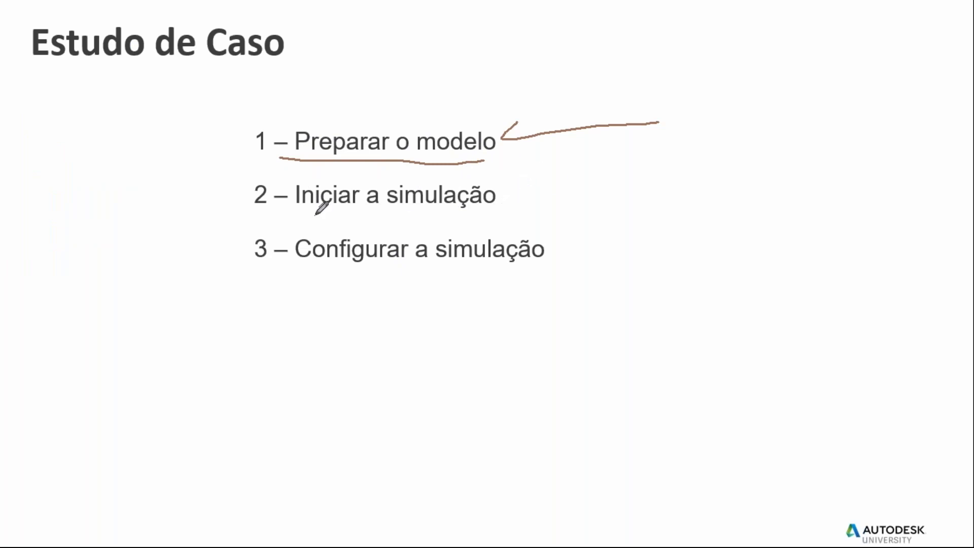
{"action": "left_click_drag", "start_coordinate": [255, 217], "coordinate": [494, 219]}
{"action": "key", "text": "alt+Tab"}
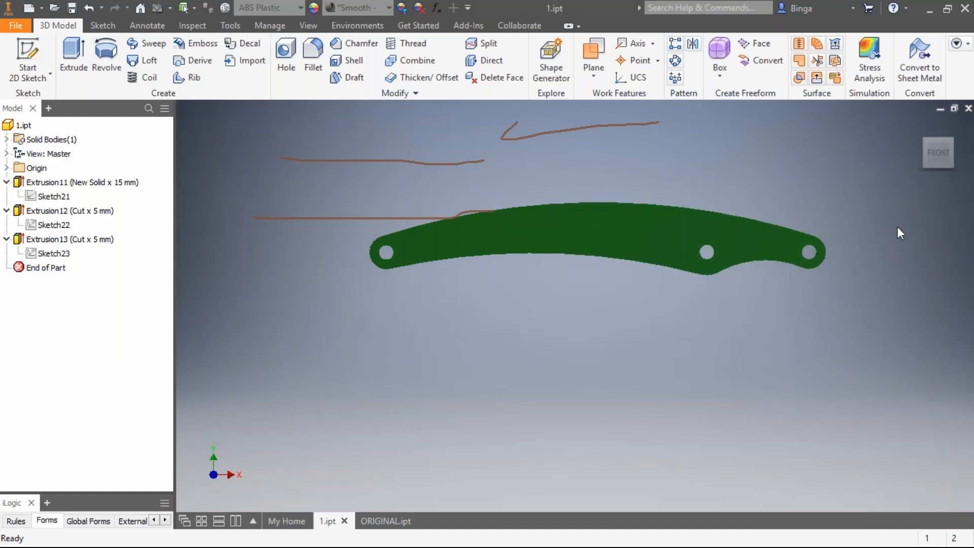
Start the Shape Generator on the solid arm and accept its introductory notice.
{"action": "left_click_drag", "start_coordinate": [43, 30], "coordinate": [44, 29]}
{"action": "left_click_drag", "start_coordinate": [519, 107], "coordinate": [578, 107]}
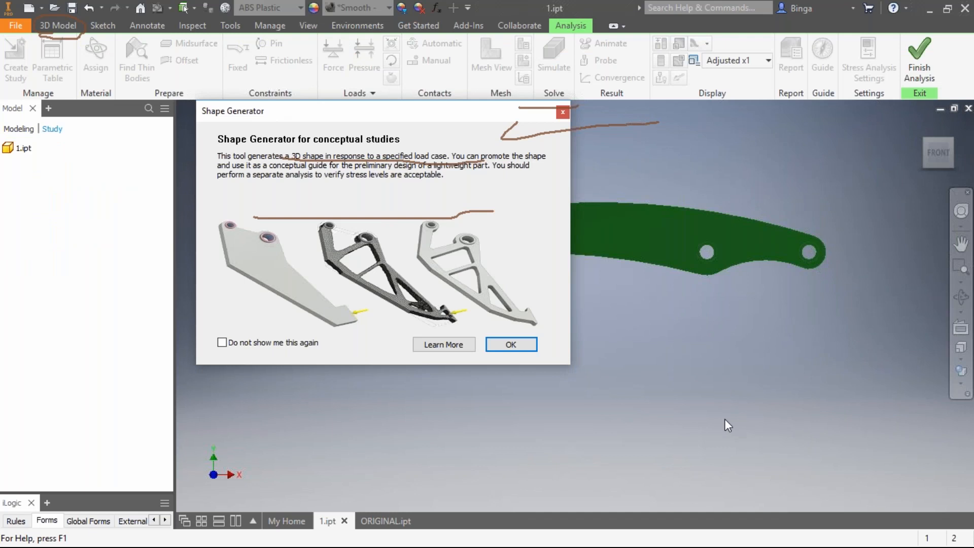
{"action": "key", "text": "Escape"}
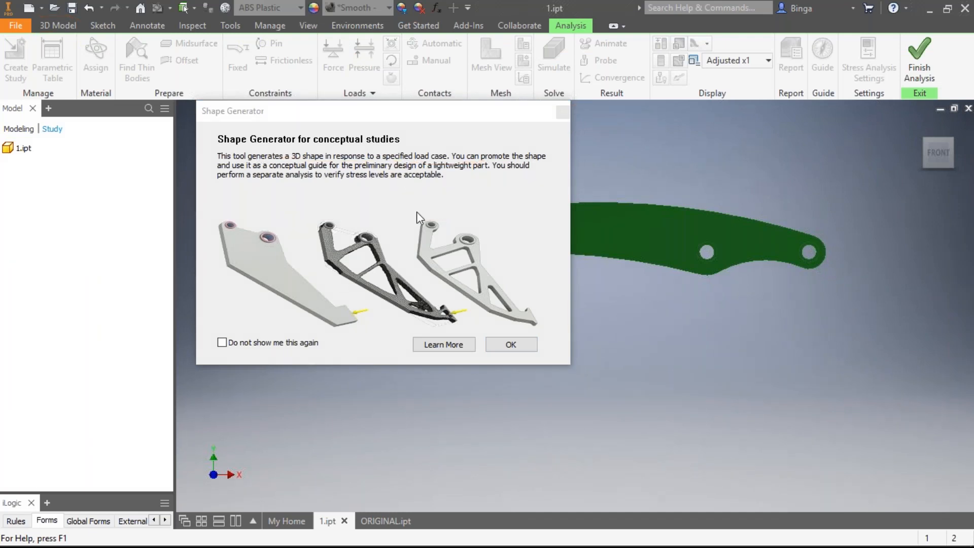
{"action": "left_click", "coordinate": [522, 348]}
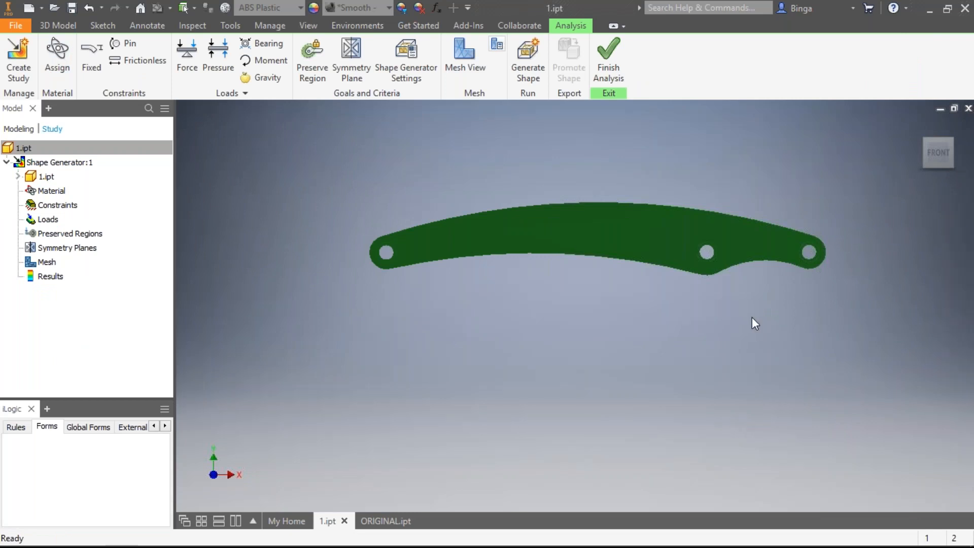
{"action": "mouse_move", "coordinate": [5, 105]}
{"action": "left_mouse_down"}
{"action": "mouse_move", "coordinate": [495, 121]}
{"action": "mouse_move", "coordinate": [676, 48]}
{"action": "mouse_move", "coordinate": [652, 2]}
{"action": "mouse_move", "coordinate": [233, 1]}
{"action": "left_mouse_up"}
{"action": "left_click_drag", "start_coordinate": [11, 9], "coordinate": [4, 105]}
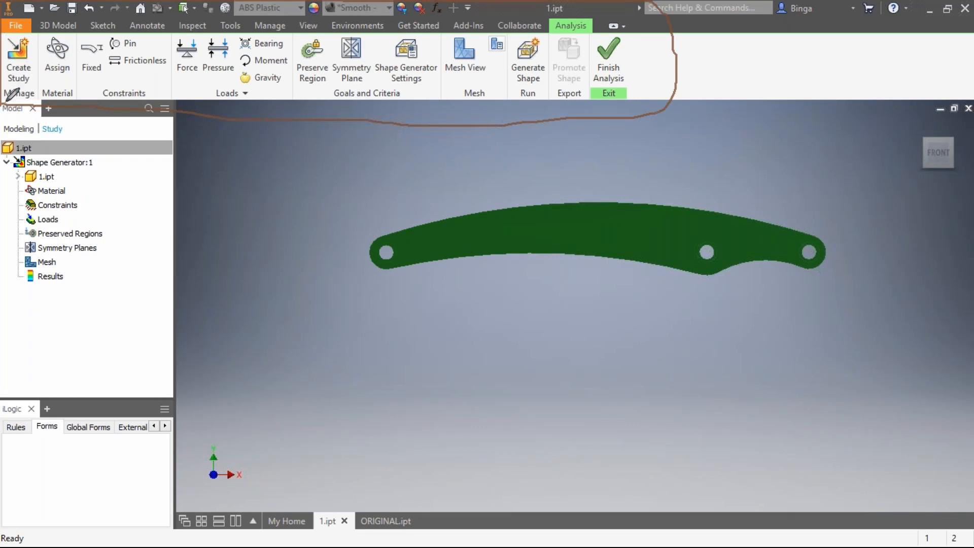
{"action": "mouse_move", "coordinate": [121, 106]}
{"action": "left_mouse_down"}
{"action": "mouse_move", "coordinate": [558, 108]}
{"action": "mouse_move", "coordinate": [525, 114]}
{"action": "left_mouse_up"}
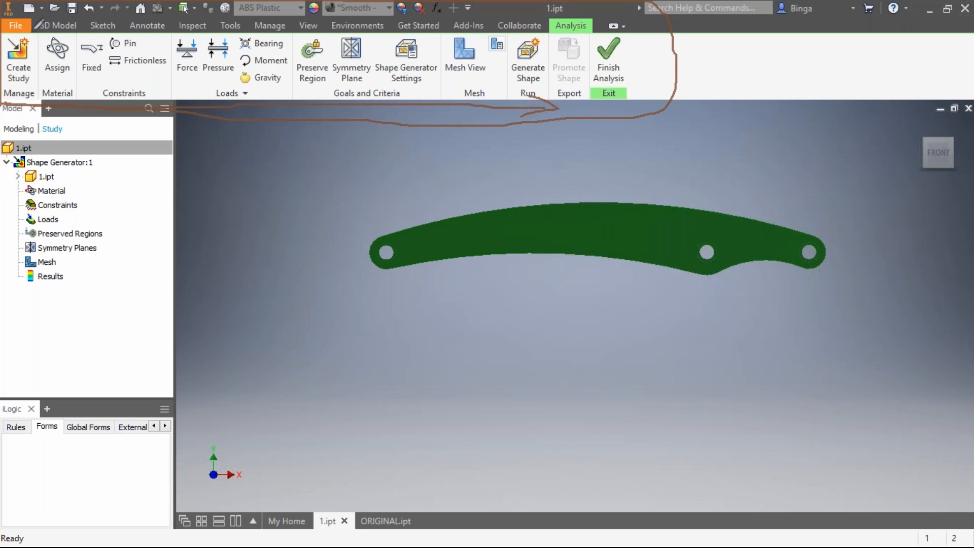
{"action": "left_click_drag", "start_coordinate": [26, 23], "coordinate": [27, 34]}
{"action": "key", "text": "alt+Tab"}
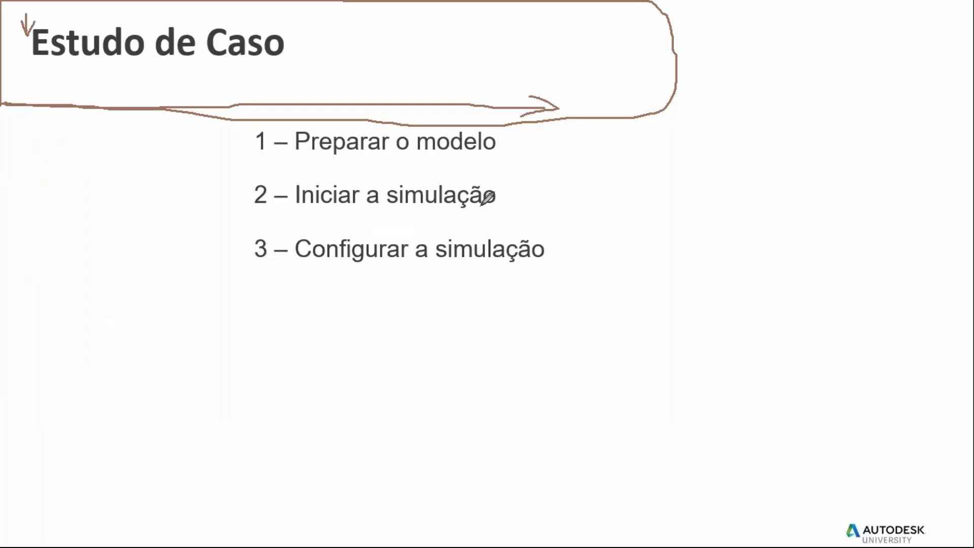
{"action": "left_click_drag", "start_coordinate": [548, 178], "coordinate": [507, 208]}
{"action": "mouse_move", "coordinate": [245, 269]}
{"action": "left_mouse_down"}
{"action": "mouse_move", "coordinate": [528, 223]}
{"action": "mouse_move", "coordinate": [357, 222]}
{"action": "mouse_move", "coordinate": [240, 262]}
{"action": "left_mouse_up"}
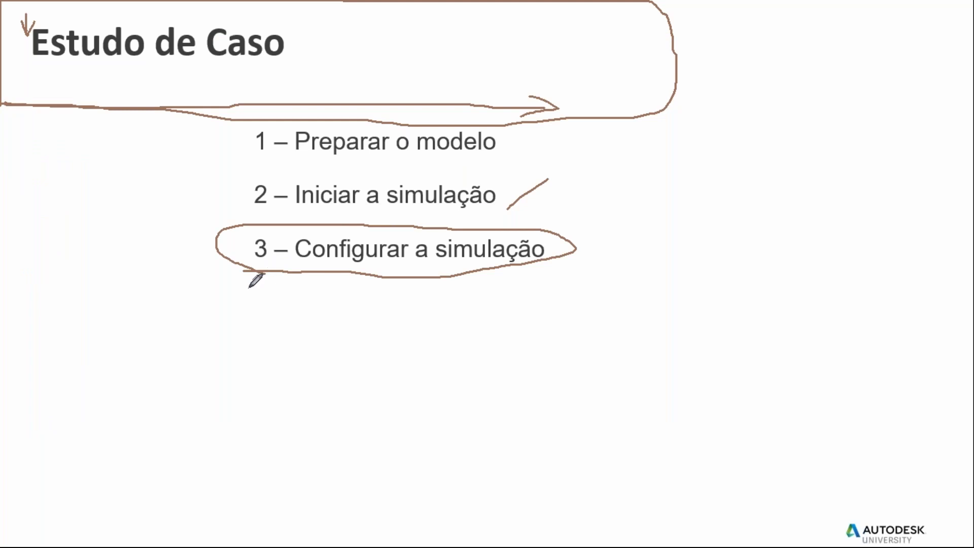
{"action": "key", "text": "alt+Tab"}
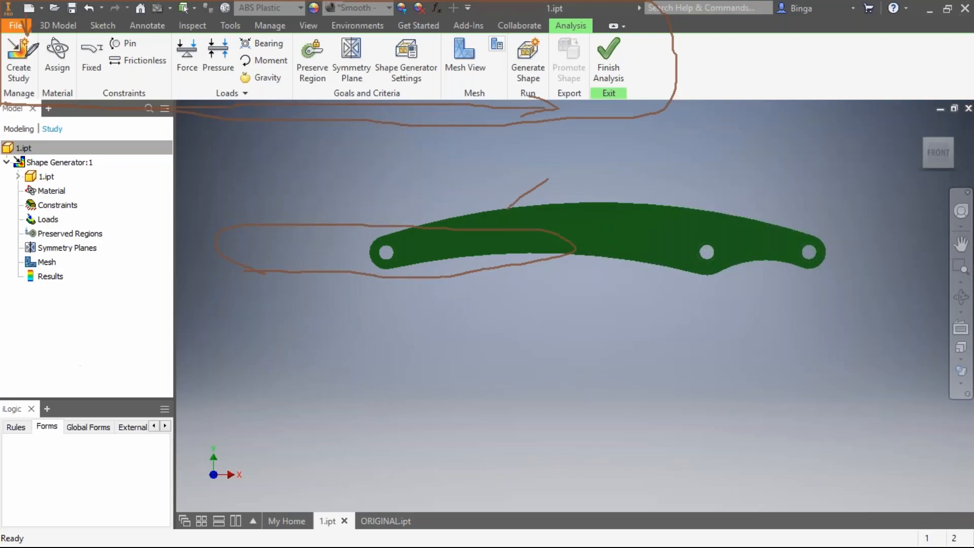
{"action": "mouse_move", "coordinate": [26, 32]}
{"action": "left_mouse_down"}
{"action": "mouse_move", "coordinate": [10, 61]}
{"action": "mouse_move", "coordinate": [44, 64]}
{"action": "mouse_move", "coordinate": [29, 28]}
{"action": "left_mouse_up"}
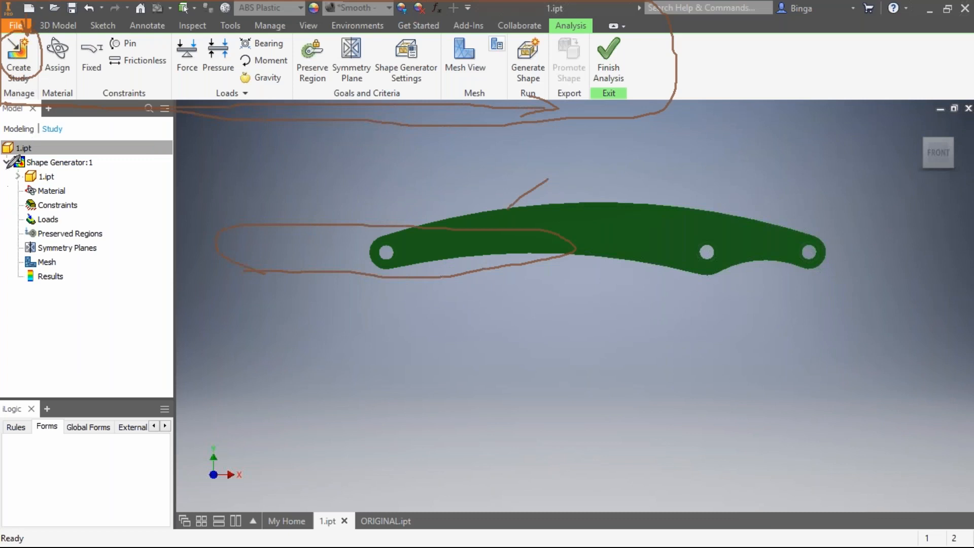
{"action": "left_click_drag", "start_coordinate": [3, 171], "coordinate": [104, 170]}
Create an additional study of type Shape Generator for the arm and accept the introductory notice.
{"action": "left_click", "coordinate": [18, 54]}
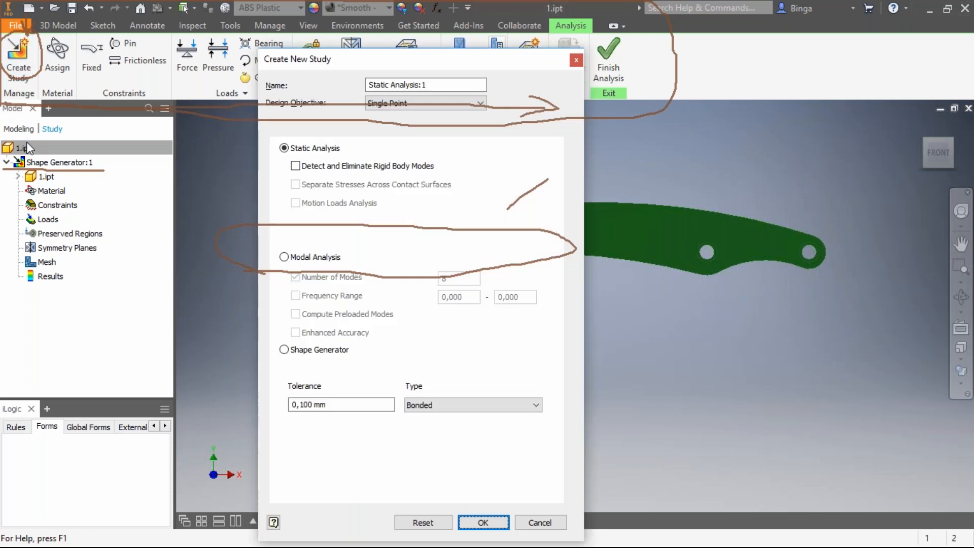
{"action": "left_click_drag", "start_coordinate": [381, 69], "coordinate": [343, 24]}
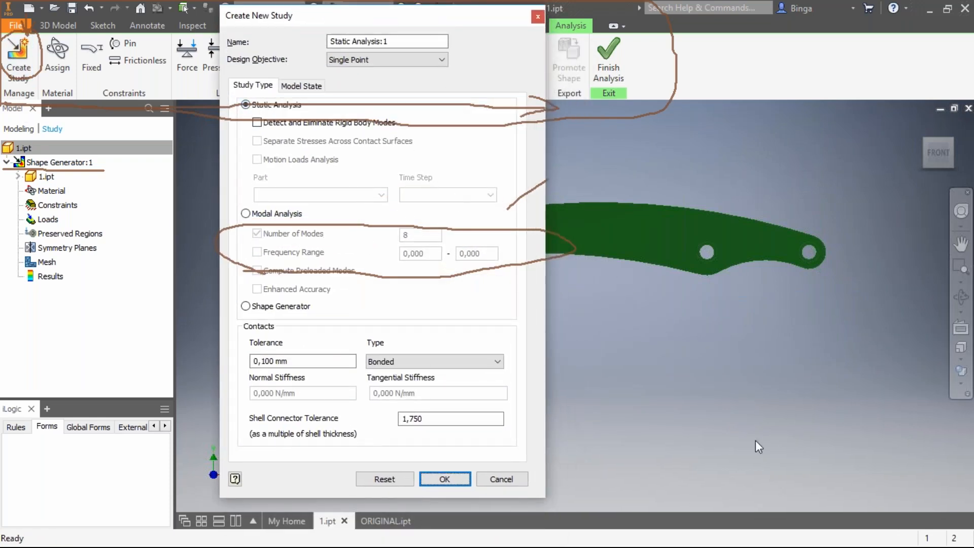
{"action": "left_click", "coordinate": [733, 421]}
{"action": "key", "text": "Escape"}
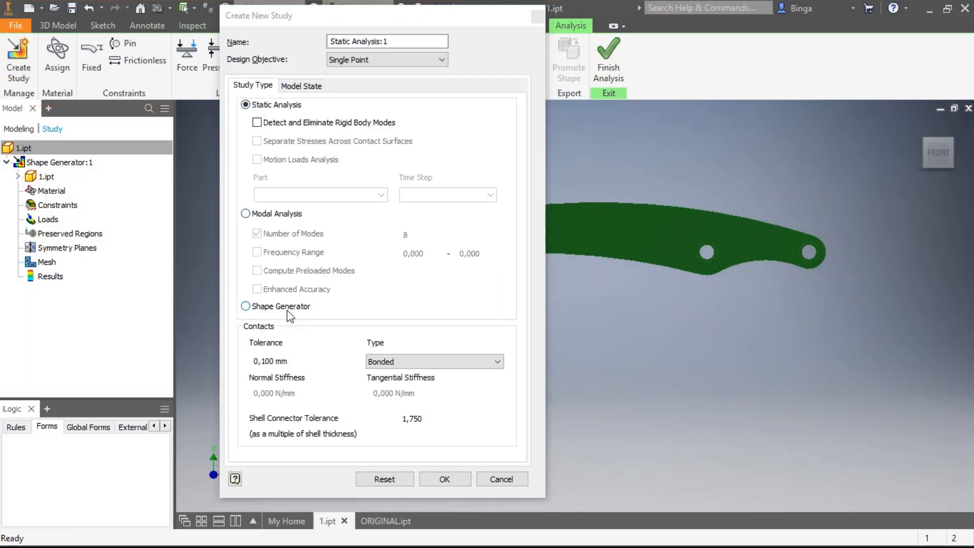
{"action": "left_click", "coordinate": [262, 311]}
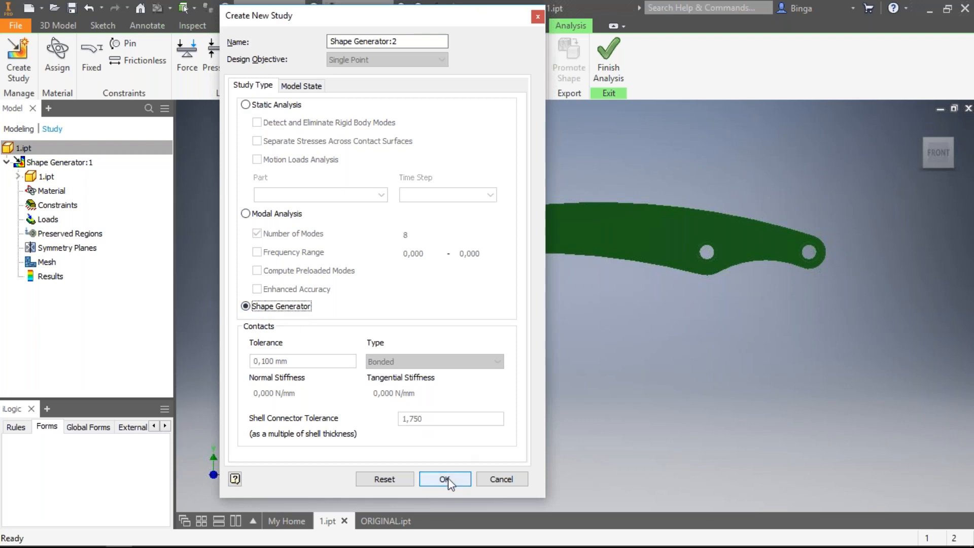
{"action": "left_click", "coordinate": [445, 479]}
{"action": "left_click", "coordinate": [509, 345]}
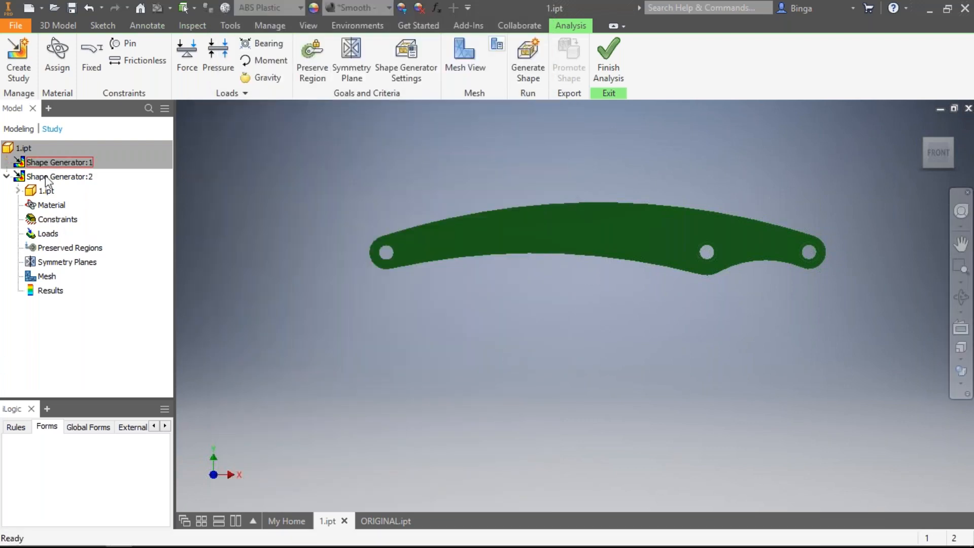
Activate the study Shape Generator:1 as the one to work in.
{"action": "double_click", "coordinate": [53, 180]}
{"action": "double_click", "coordinate": [69, 162]}
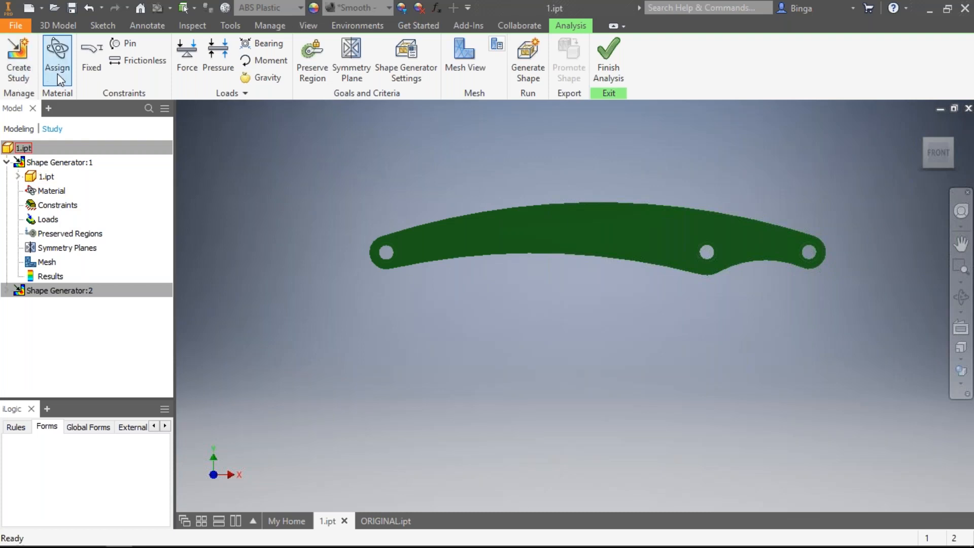
{"action": "key", "text": "alt+Tab"}
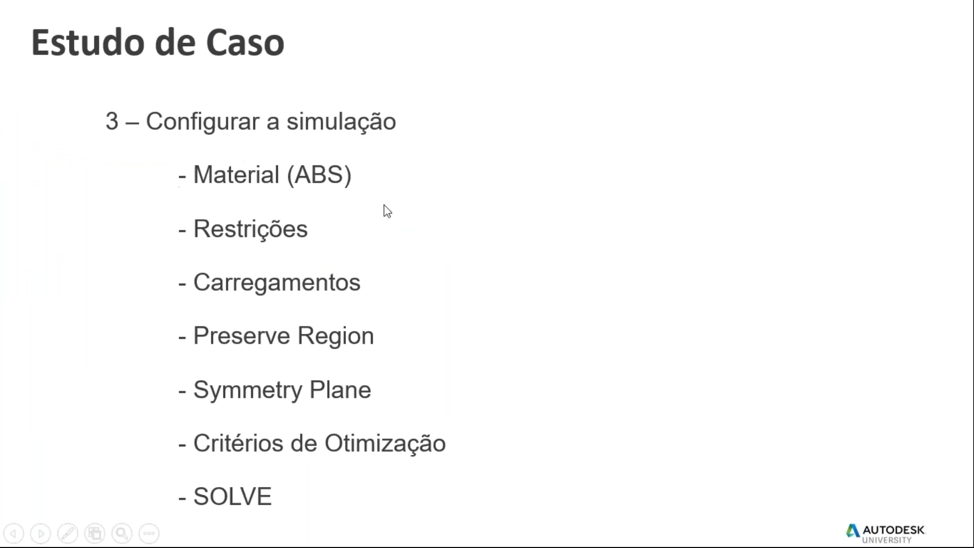
{"action": "key", "text": "alt+Tab"}
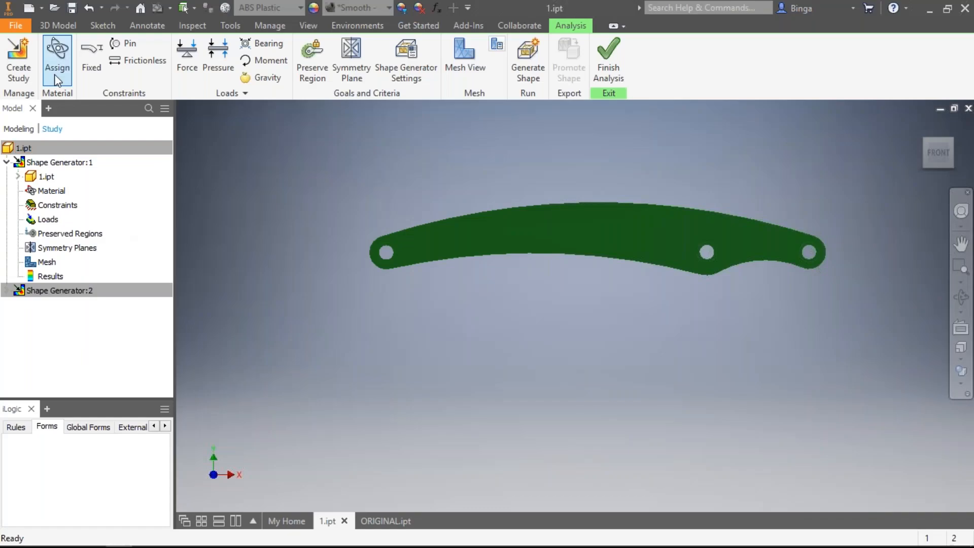
Review the material assignment of 1.ipt in the study and the materials available in the Inventor Material Library.
{"action": "left_click", "coordinate": [53, 67]}
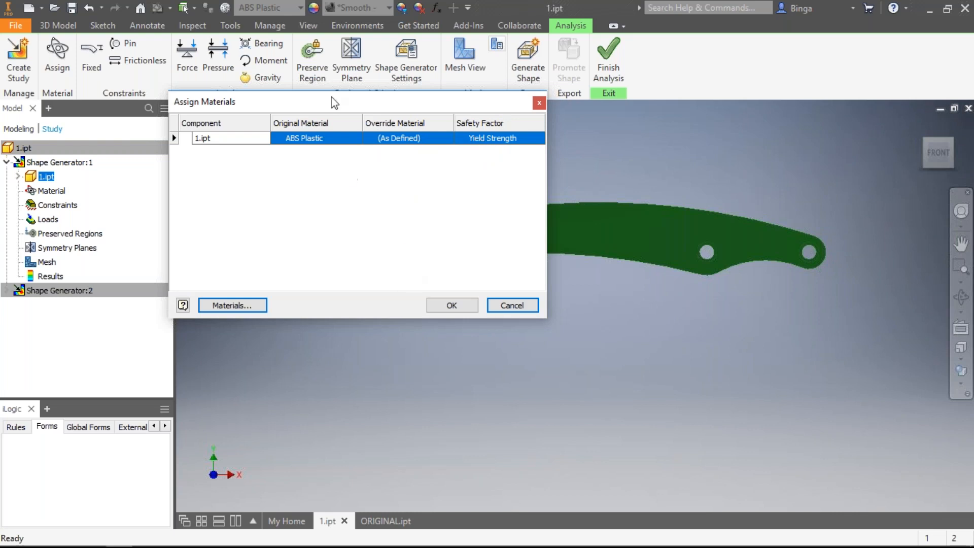
{"action": "mouse_move", "coordinate": [330, 108]}
{"action": "left_mouse_down"}
{"action": "mouse_move", "coordinate": [309, 121]}
{"action": "mouse_move", "coordinate": [341, 135]}
{"action": "mouse_move", "coordinate": [334, 111]}
{"action": "mouse_move", "coordinate": [234, 72]}
{"action": "mouse_move", "coordinate": [319, 84]}
{"action": "mouse_move", "coordinate": [339, 100]}
{"action": "mouse_move", "coordinate": [328, 113]}
{"action": "left_mouse_up"}
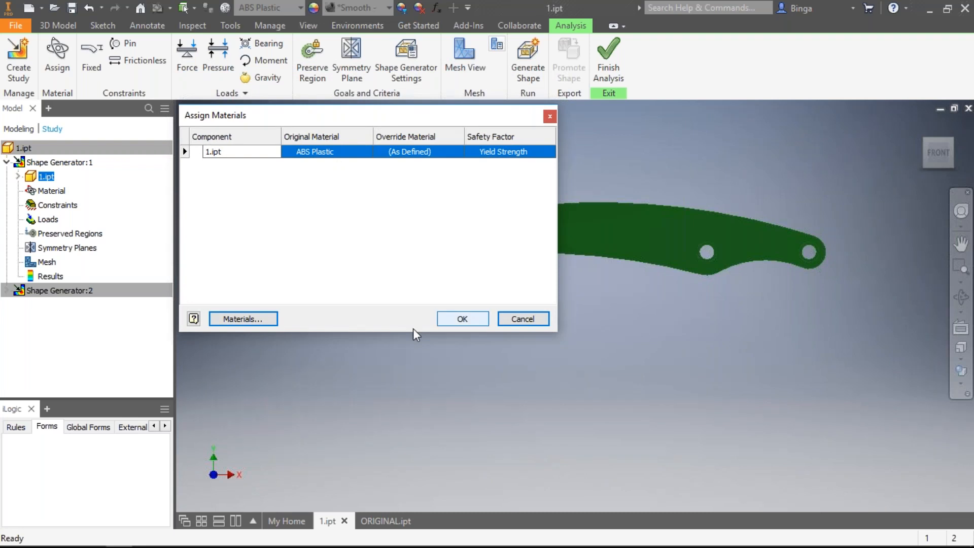
{"action": "left_click", "coordinate": [522, 318]}
{"action": "left_click", "coordinate": [300, 8]}
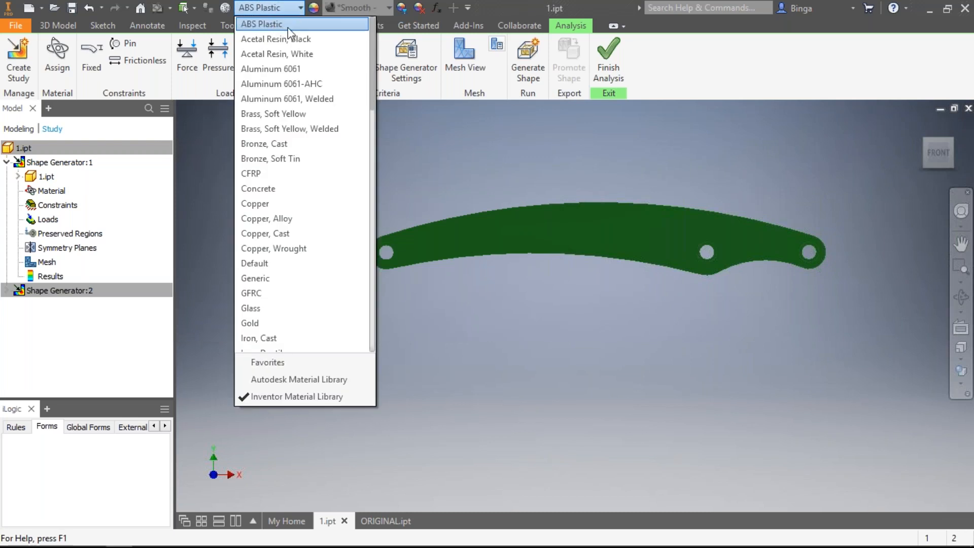
Examine the appearance, mechanical and strength properties of ABS Plastic in the material editor, leaving them unedited.
{"action": "left_click", "coordinate": [226, 8]}
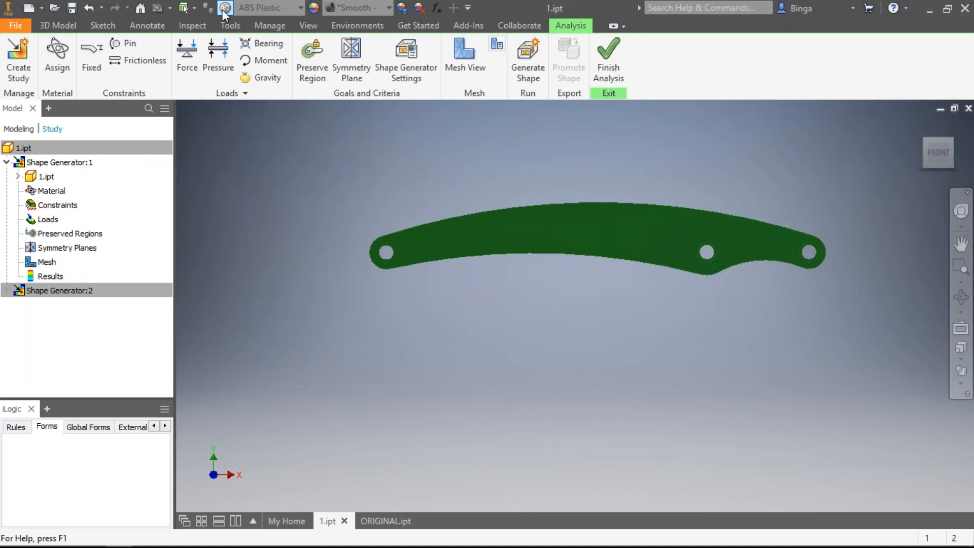
{"action": "left_click", "coordinate": [225, 8]}
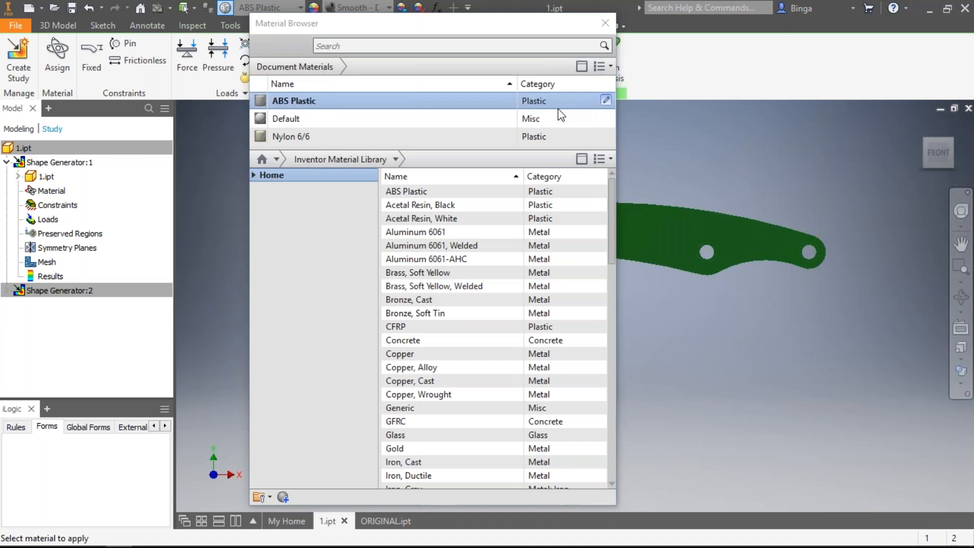
{"action": "left_click", "coordinate": [605, 100]}
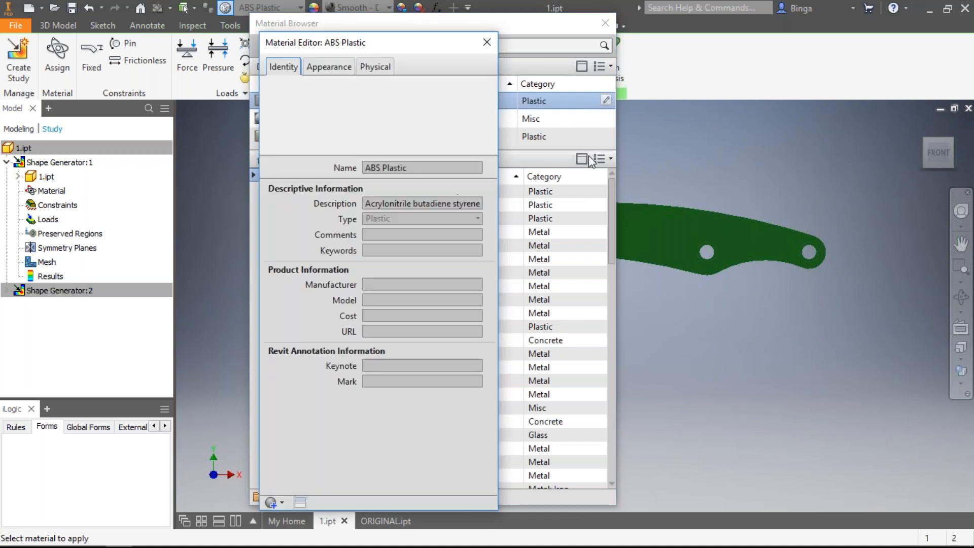
{"action": "left_click", "coordinate": [321, 72]}
{"action": "left_click", "coordinate": [390, 66]}
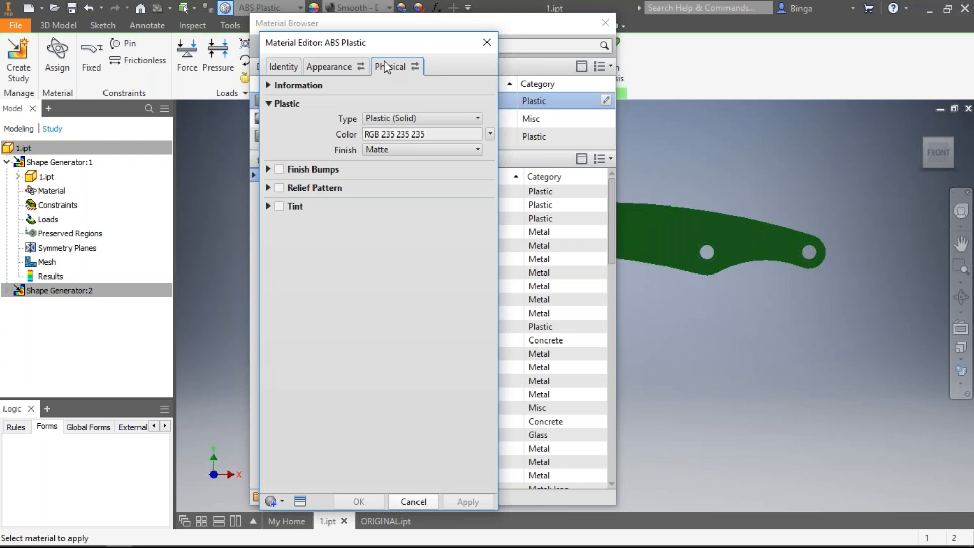
{"action": "left_click", "coordinate": [268, 208]}
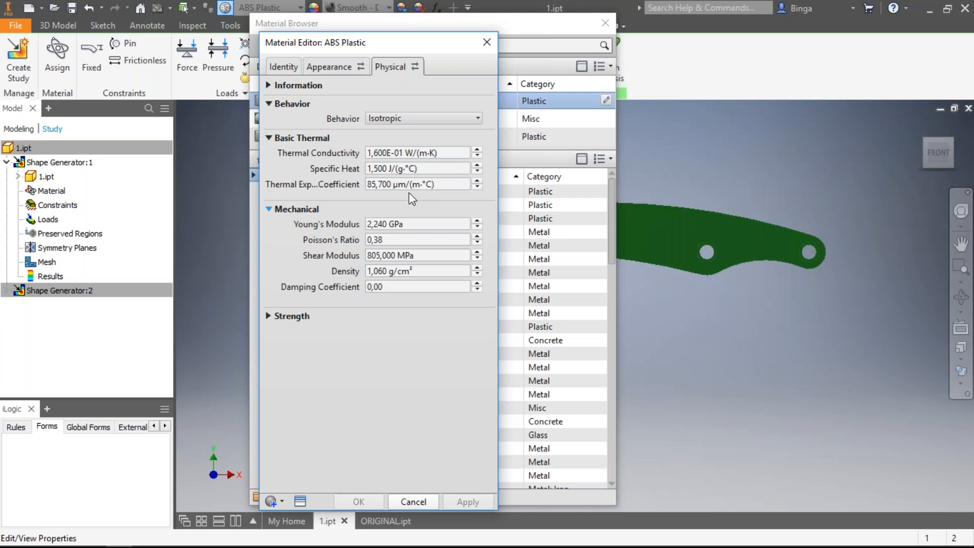
{"action": "left_click", "coordinate": [269, 316]}
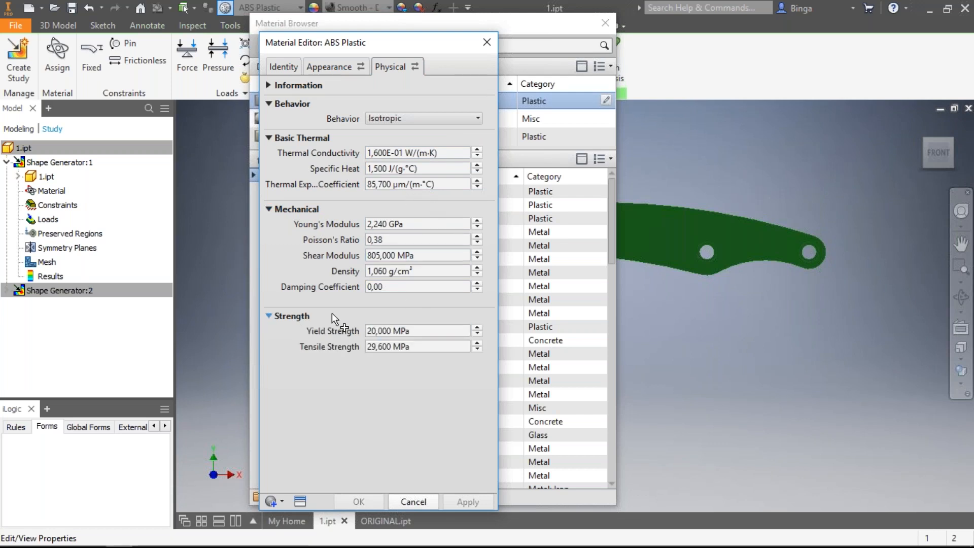
{"action": "left_click", "coordinate": [486, 40]}
View the options for managing the ABS Plastic document material, then close the Material Browser.
{"action": "right_click", "coordinate": [309, 98]}
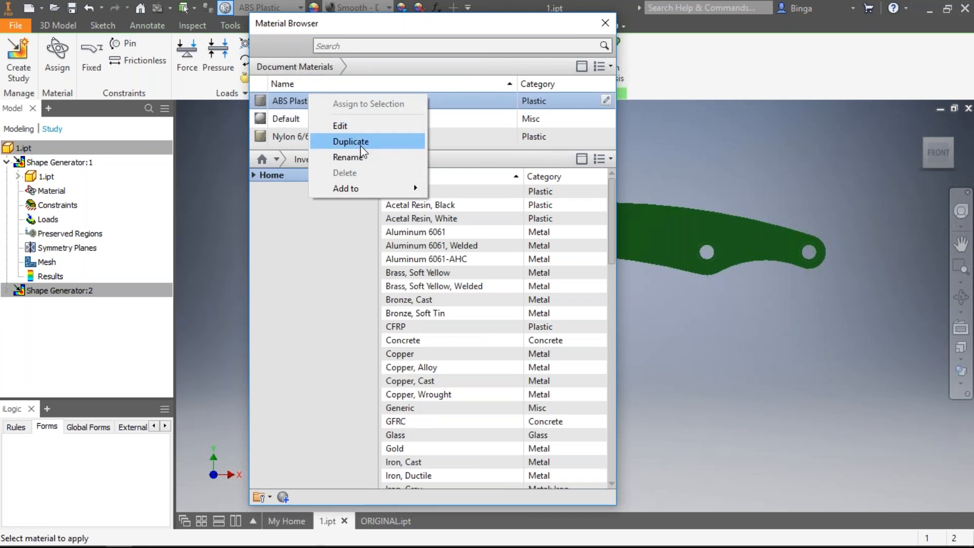
{"action": "left_click", "coordinate": [327, 32]}
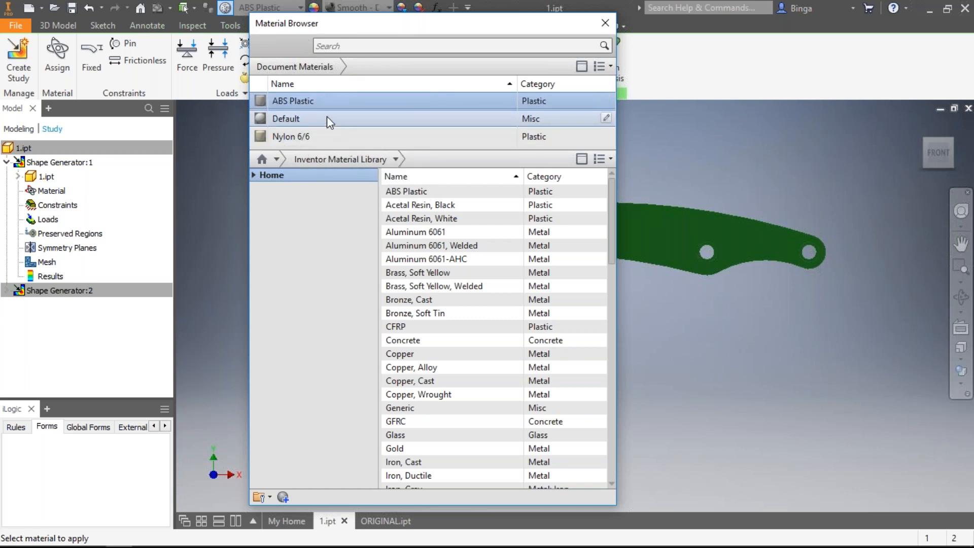
{"action": "left_click", "coordinate": [605, 23]}
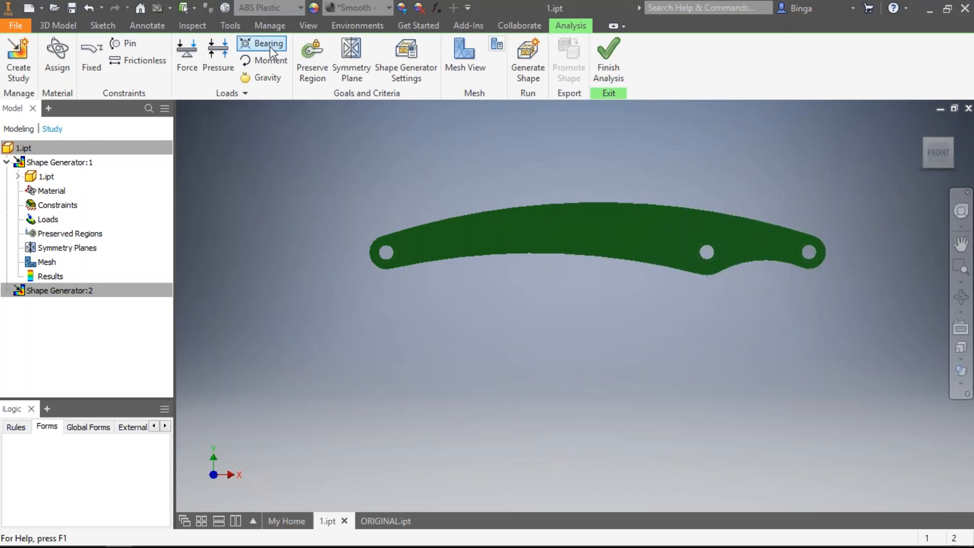
Check the study's material assignment without changes, then set the part's material to Generic.
{"action": "left_click", "coordinate": [56, 71]}
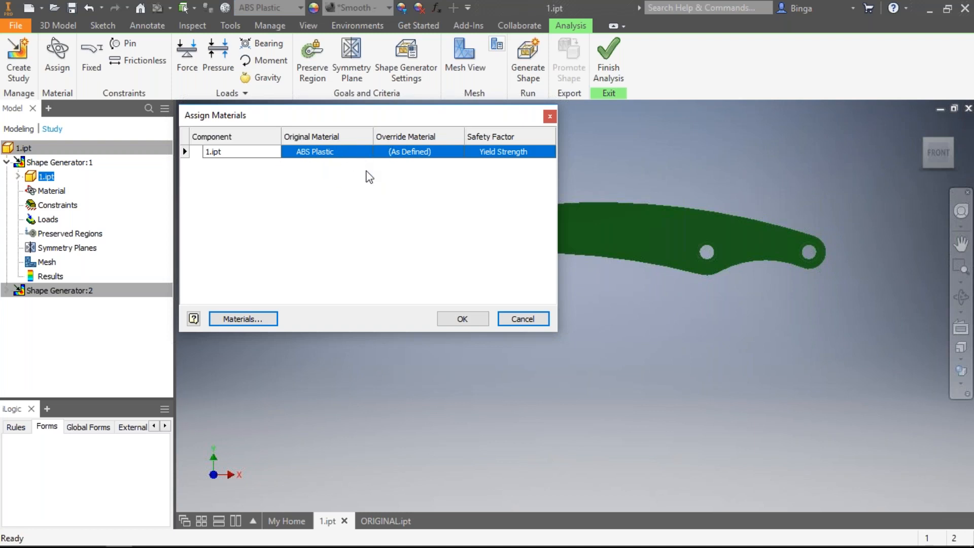
{"action": "left_click", "coordinate": [515, 324]}
{"action": "left_click", "coordinate": [274, 7]}
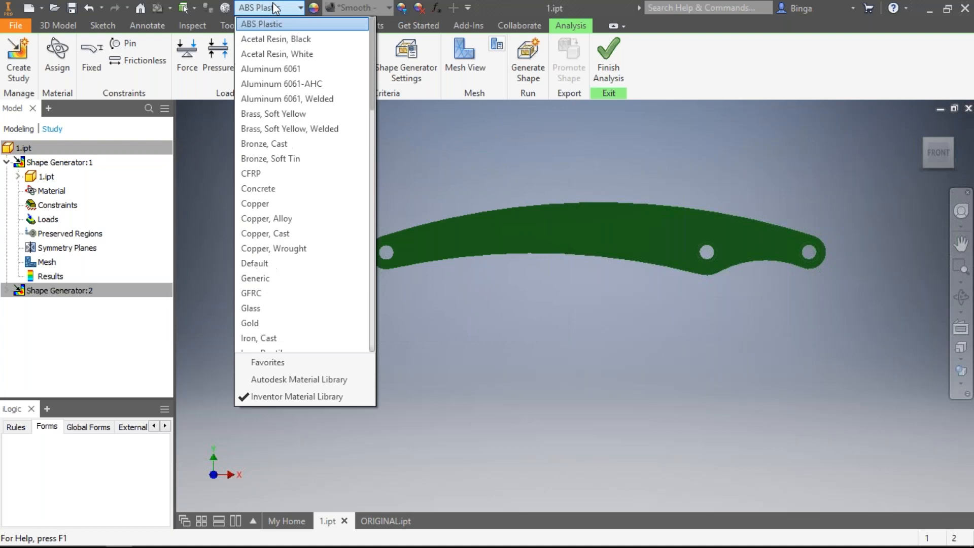
{"action": "key", "text": "g"}
{"action": "key", "text": "Return"}
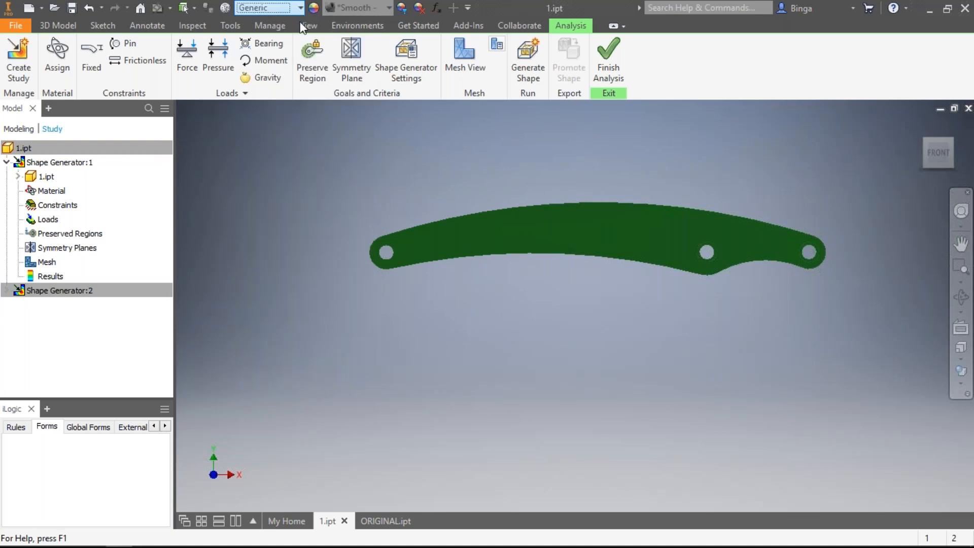
Browse the override materials for 1.ipt in the study's material assignment and try to choose a different one.
{"action": "left_click", "coordinate": [58, 61]}
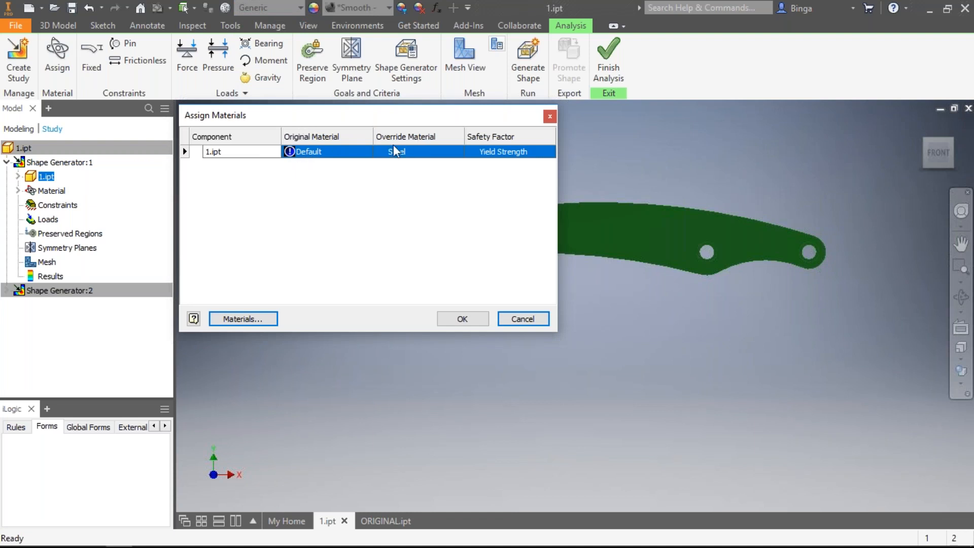
{"action": "left_click", "coordinate": [401, 156]}
{"action": "left_click", "coordinate": [458, 153]}
{"action": "scroll", "coordinate": [458, 154], "scroll_direction": "up", "scroll_amount": 10}
{"action": "scroll", "coordinate": [458, 155], "scroll_direction": "down", "scroll_amount": 10}
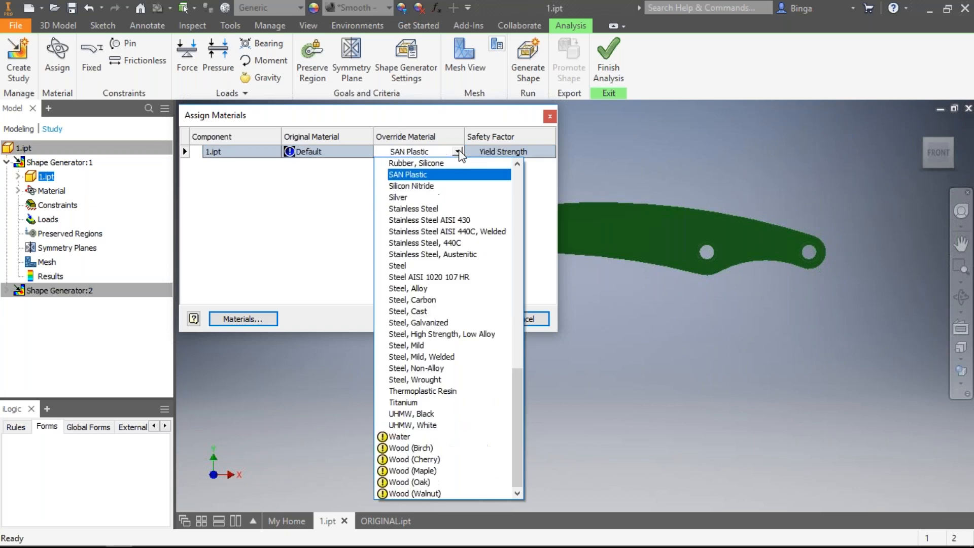
{"action": "scroll", "coordinate": [459, 155], "scroll_direction": "up", "scroll_amount": 15}
{"action": "left_click", "coordinate": [450, 162]}
{"action": "left_click", "coordinate": [459, 319]}
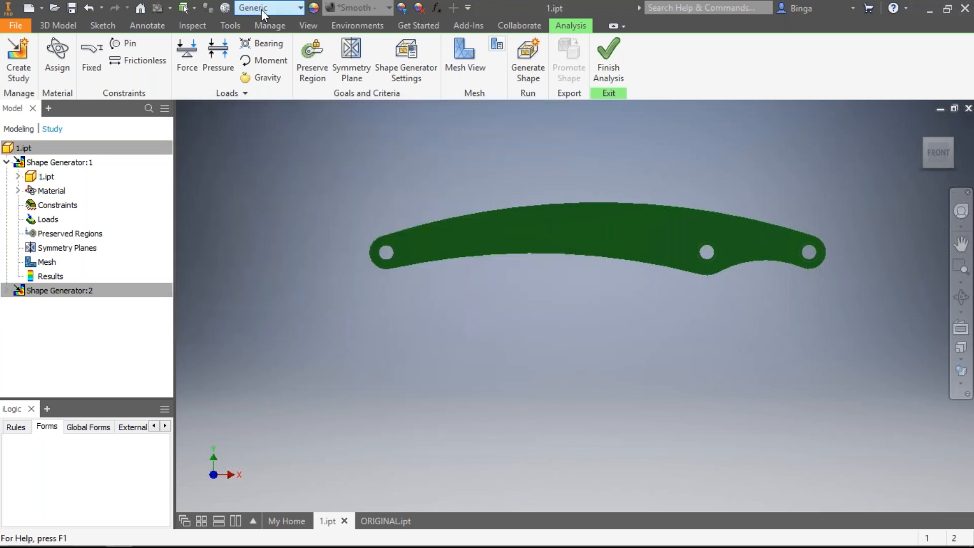
Set the part's material to ABS Plastic and the study's override material for 1.ipt to (As Defined).
{"action": "left_click", "coordinate": [261, 9]}
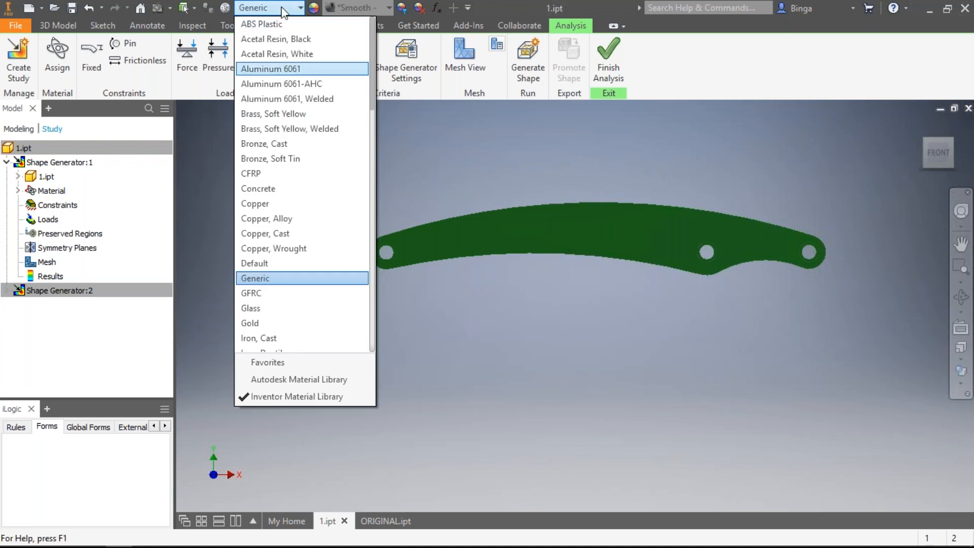
{"action": "left_click", "coordinate": [284, 23]}
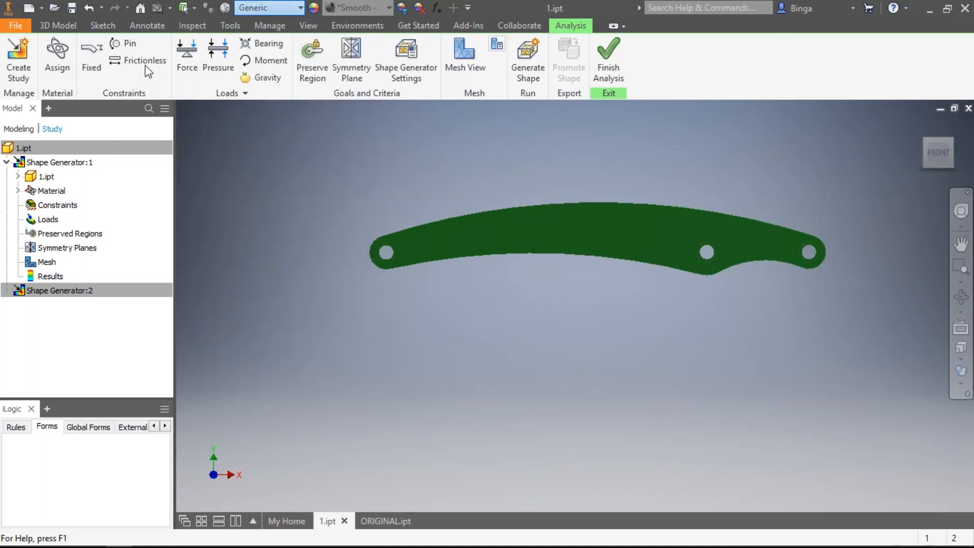
{"action": "left_click", "coordinate": [57, 59]}
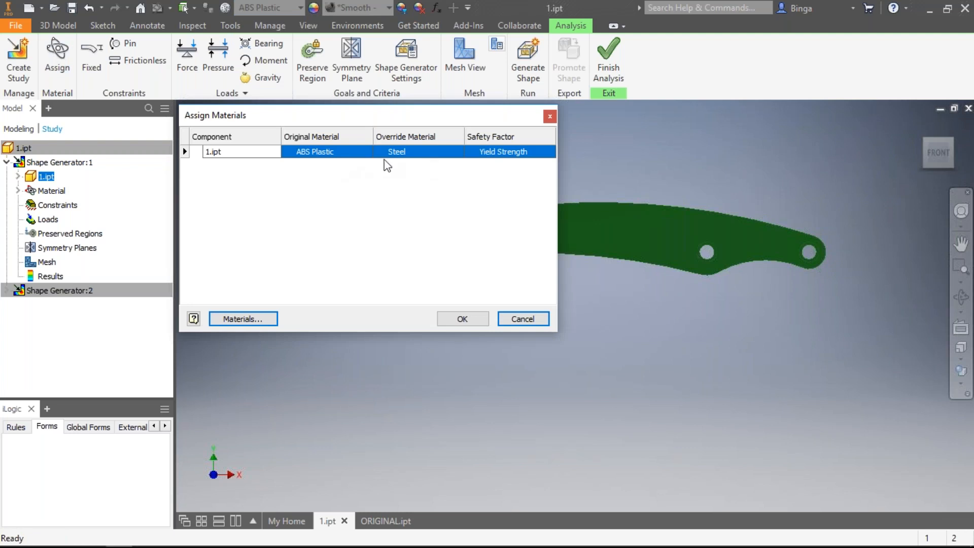
{"action": "left_click", "coordinate": [414, 155]}
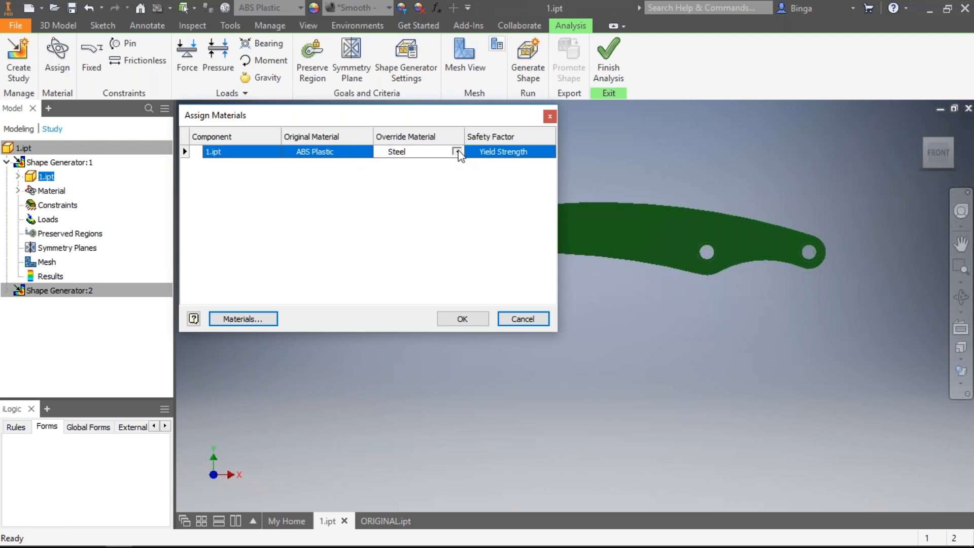
{"action": "left_click", "coordinate": [457, 152]}
{"action": "scroll", "coordinate": [431, 203], "scroll_direction": "up", "scroll_amount": 10}
{"action": "left_click", "coordinate": [427, 164]}
{"action": "left_click", "coordinate": [459, 319]}
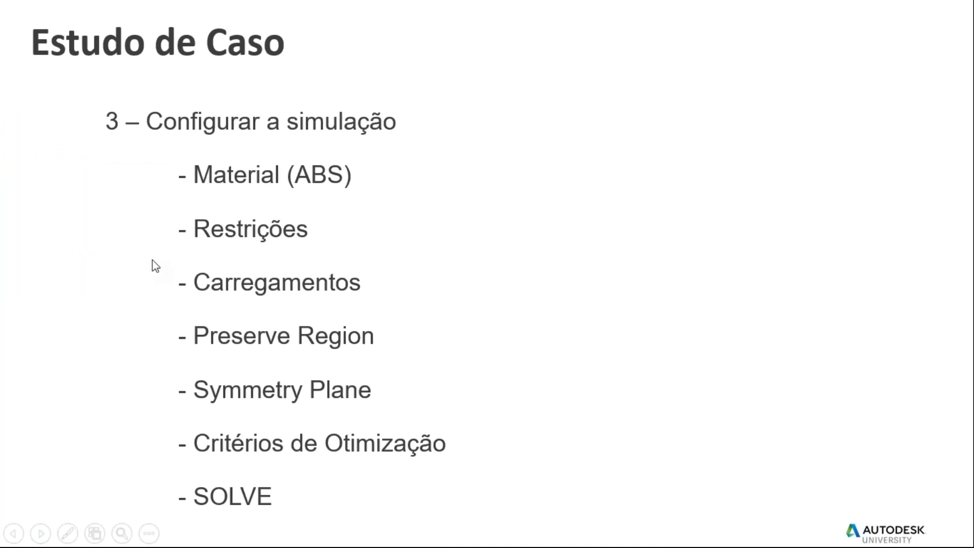
Review the simulation setup checklist in the PowerPoint slideshow and return to Inventor.
{"action": "key", "text": "alt+Tab"}
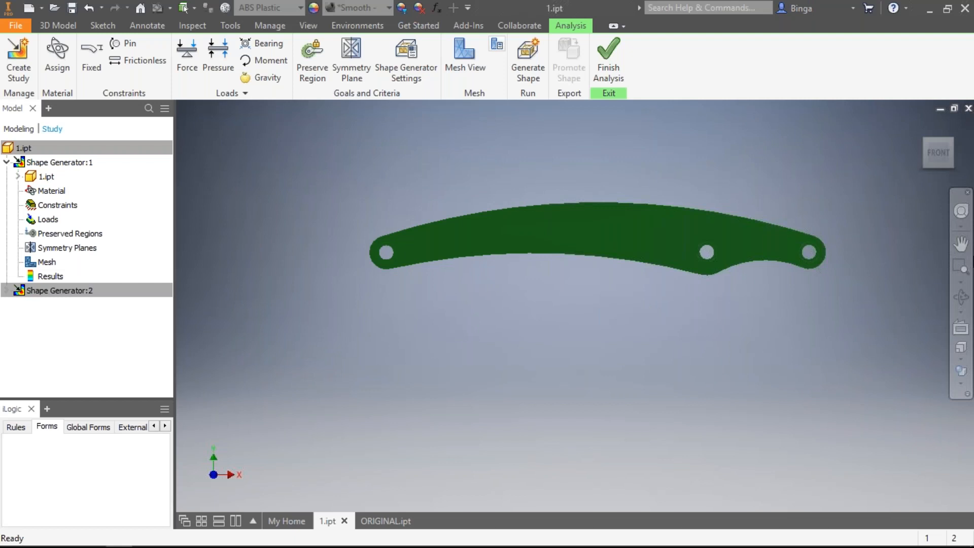
{"action": "key", "text": "alt+Tab"}
{"action": "key", "text": "alt+Tab"}
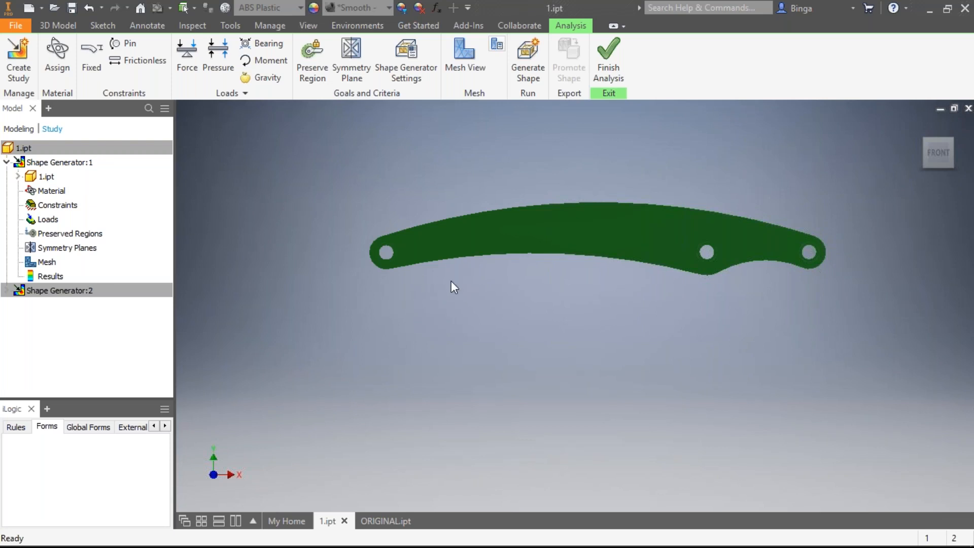
Apply a pin constraint to the inner cylindrical face of the arm's middle hole.
{"action": "middle_click_drag", "start_coordinate": [381, 296], "coordinate": [350, 293], "text": "shift"}
{"action": "scroll", "coordinate": [778, 277], "scroll_direction": "up", "scroll_amount": 3}
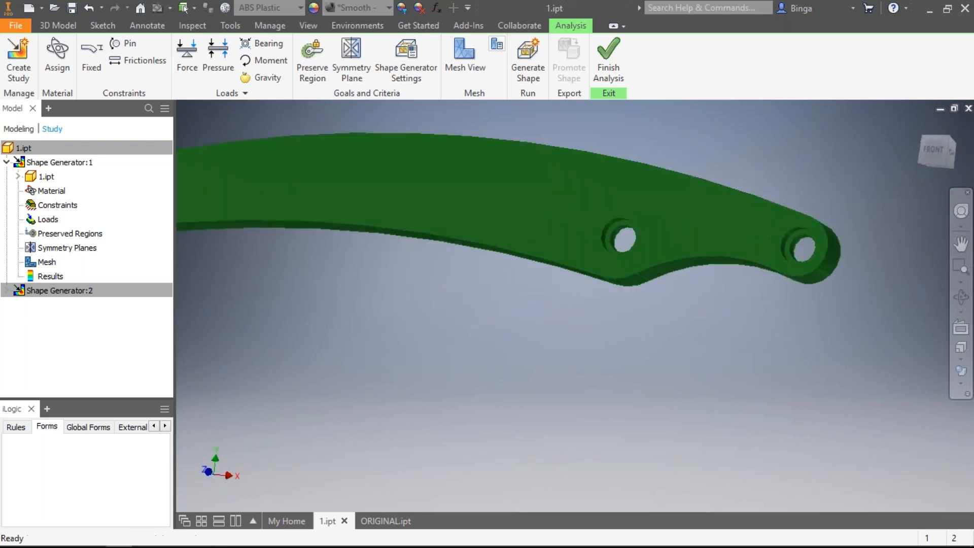
{"action": "scroll", "coordinate": [771, 267], "scroll_direction": "up", "scroll_amount": 6}
{"action": "left_click", "coordinate": [845, 227]}
{"action": "scroll", "coordinate": [844, 227], "scroll_direction": "up", "scroll_amount": 1}
{"action": "middle_click_drag", "start_coordinate": [844, 228], "coordinate": [809, 234]}
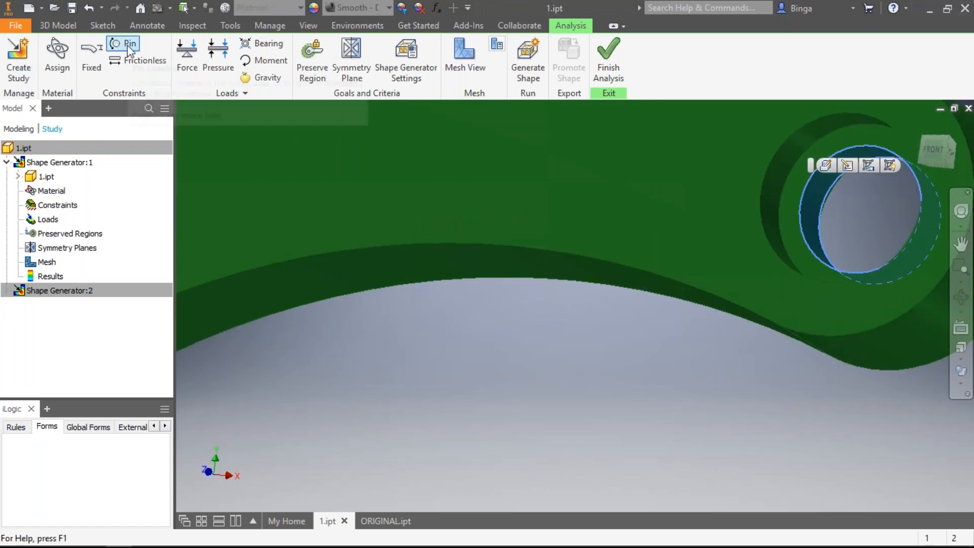
{"action": "scroll", "coordinate": [382, 286], "scroll_direction": "down", "scroll_amount": 5}
{"action": "scroll", "coordinate": [245, 230], "scroll_direction": "up", "scroll_amount": 9}
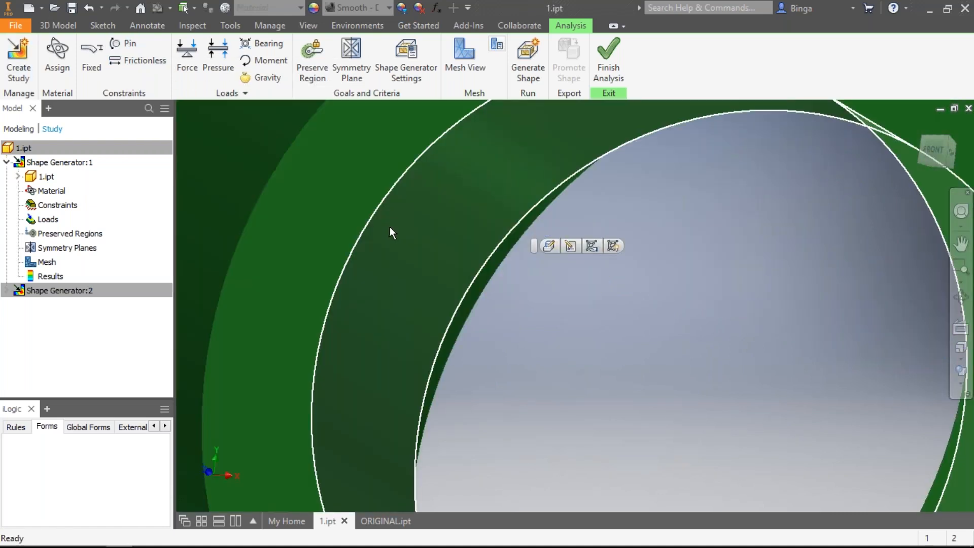
{"action": "left_click", "coordinate": [393, 236]}
{"action": "scroll", "coordinate": [396, 245], "scroll_direction": "down", "scroll_amount": 8}
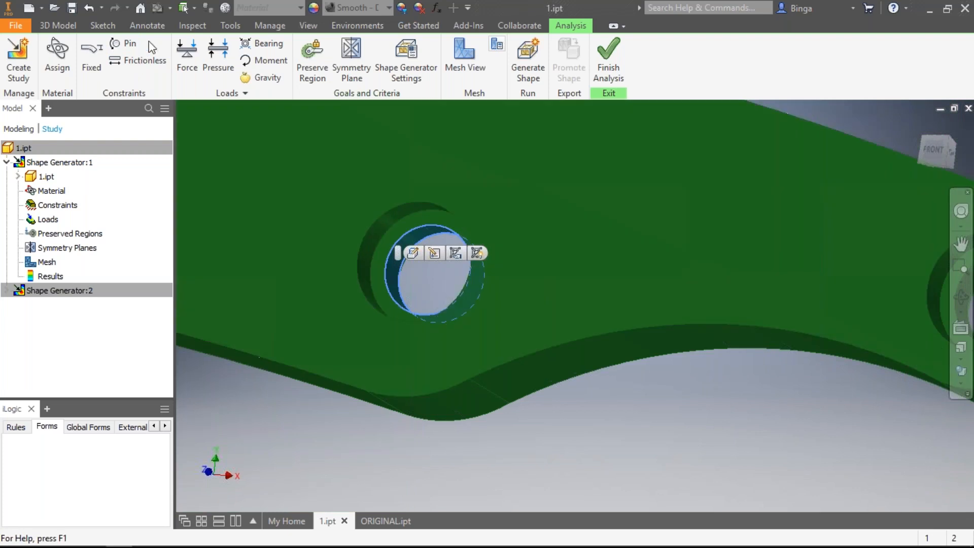
{"action": "left_click", "coordinate": [140, 48]}
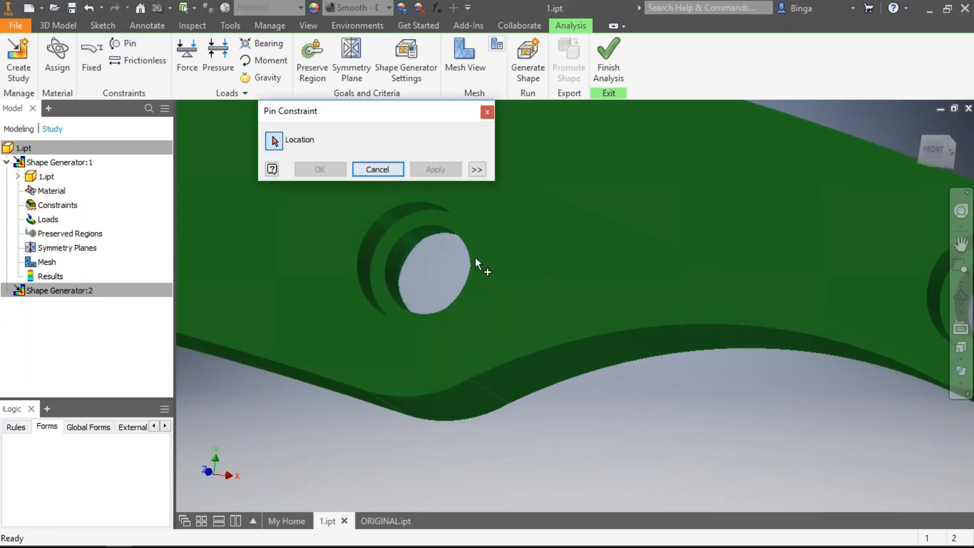
{"action": "left_click", "coordinate": [407, 239]}
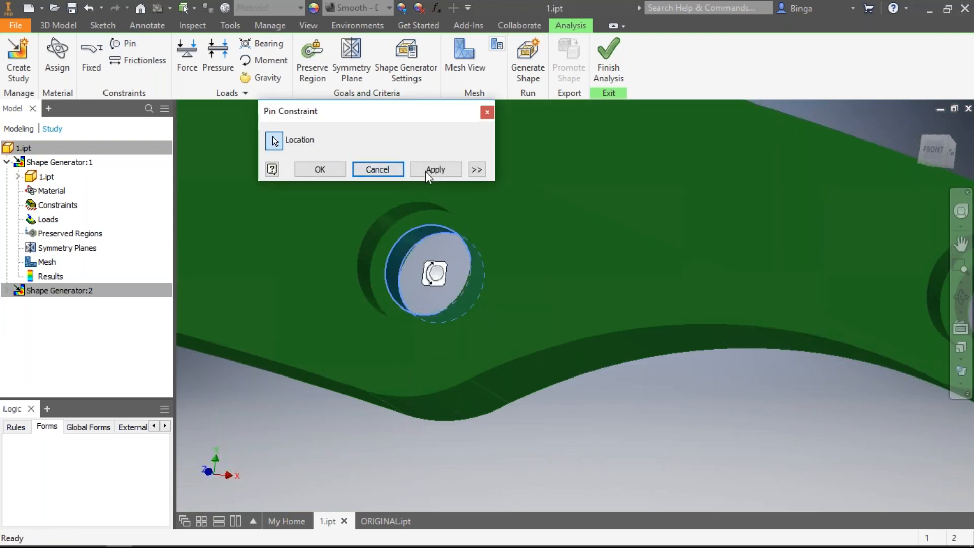
{"action": "key", "text": "Return"}
Apply a second pin constraint to the inner face of the hole at the arm's right end and finish the command.
{"action": "scroll", "coordinate": [507, 299], "scroll_direction": "down", "scroll_amount": 3}
{"action": "scroll", "coordinate": [550, 272], "scroll_direction": "up", "scroll_amount": 6}
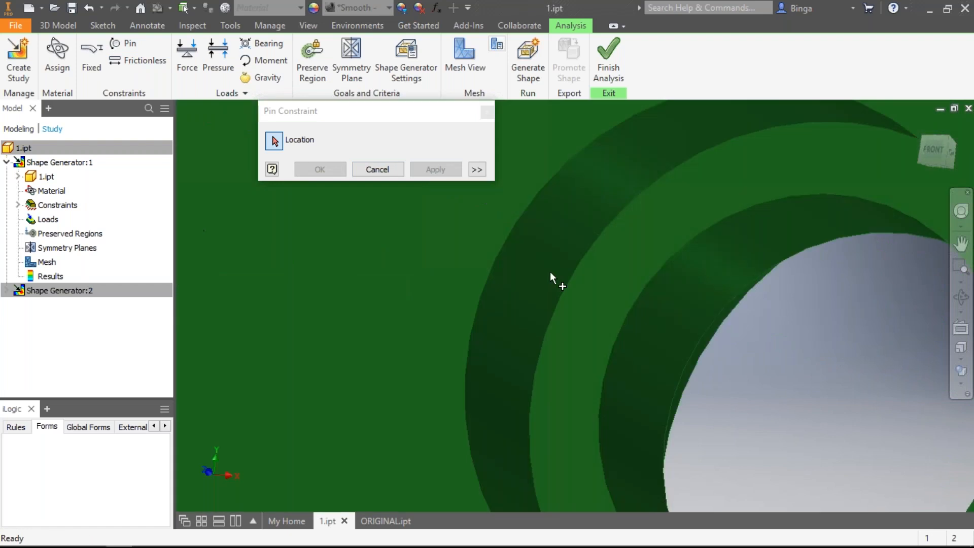
{"action": "left_click", "coordinate": [686, 278]}
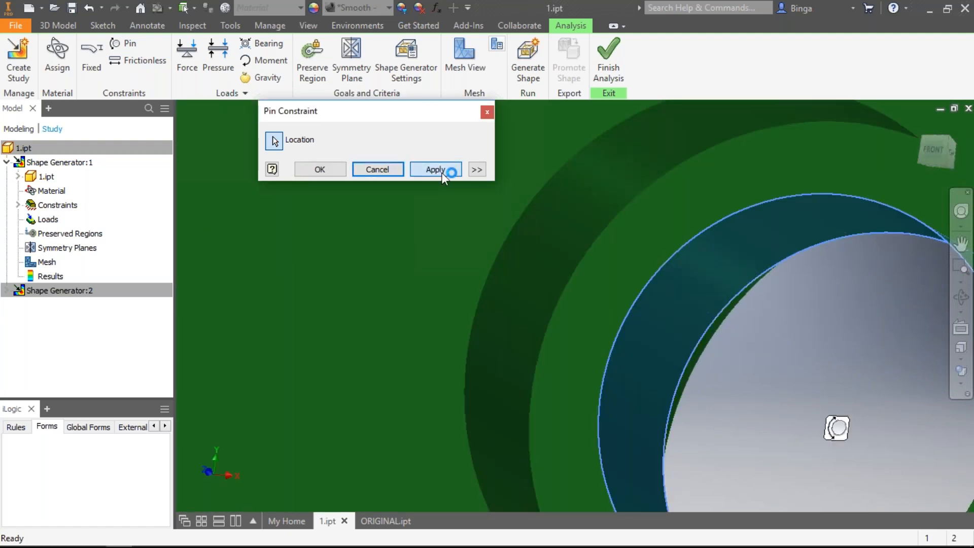
{"action": "scroll", "coordinate": [526, 284], "scroll_direction": "down", "scroll_amount": 5}
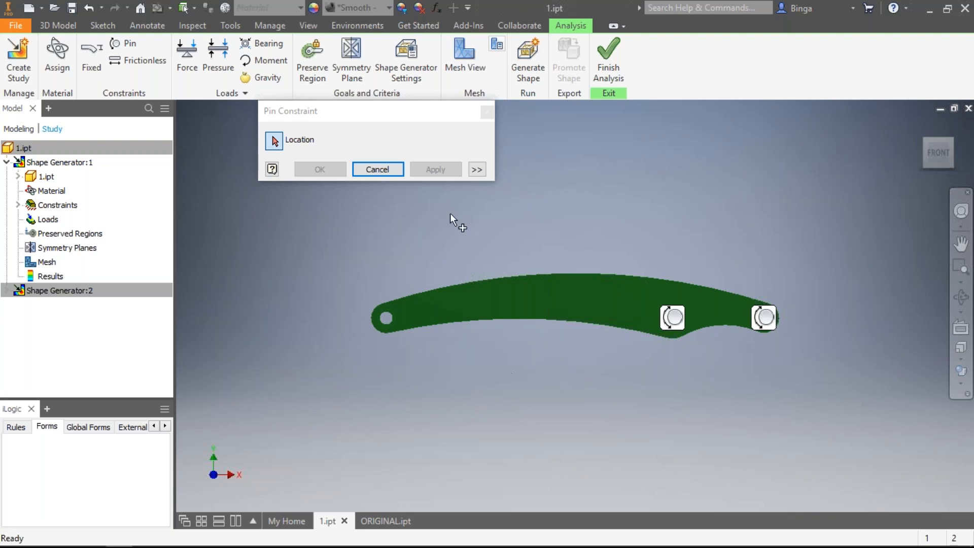
{"action": "left_click", "coordinate": [377, 169]}
Open 2.ipt from the "2 - SIMULAÇAO CONFIGURADA" folder and dismiss the Shape Generator introduction.
{"action": "key", "text": "alt+Tab"}
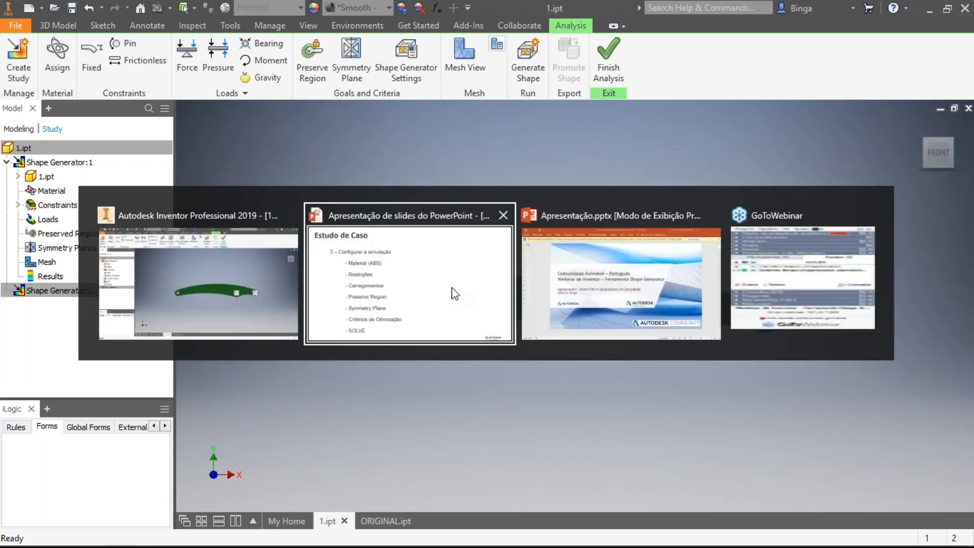
{"action": "key", "text": "alt+Tab"}
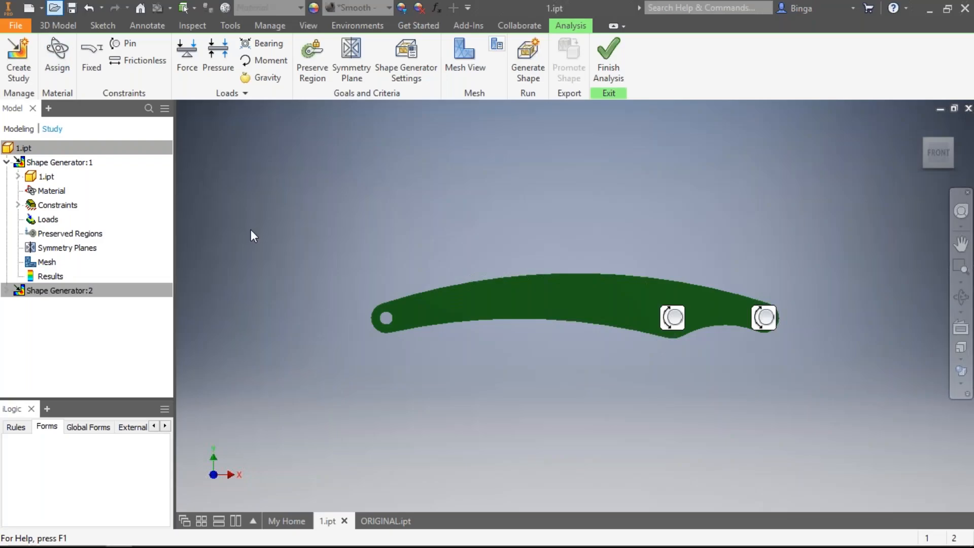
{"action": "key", "text": "ctrl+o"}
{"action": "left_click", "coordinate": [309, 116]}
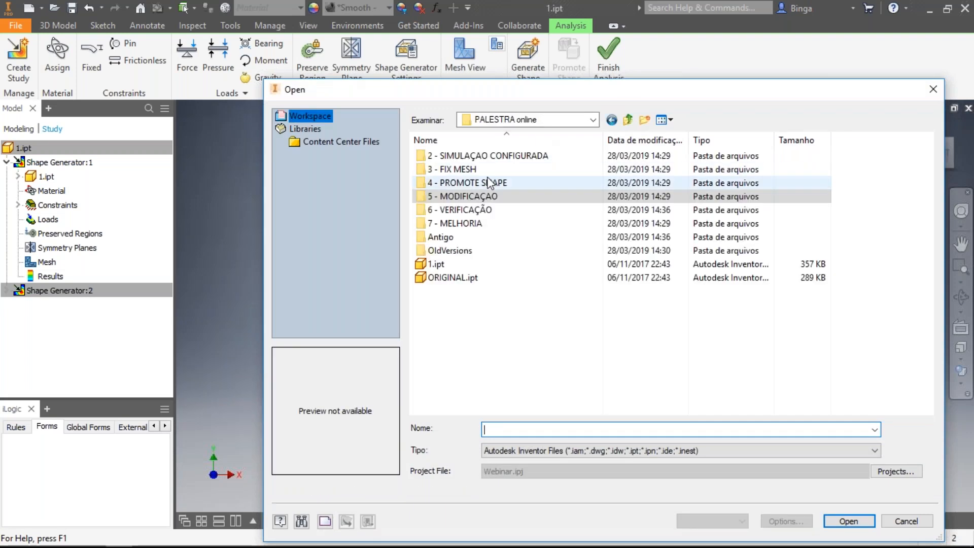
{"action": "double_click", "coordinate": [487, 156]}
{"action": "left_click", "coordinate": [472, 183]}
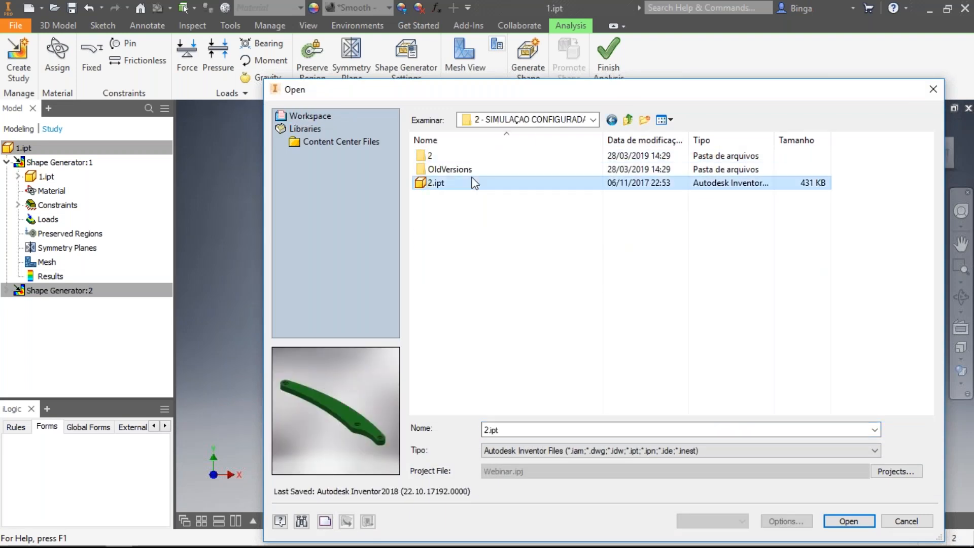
{"action": "double_click", "coordinate": [472, 182]}
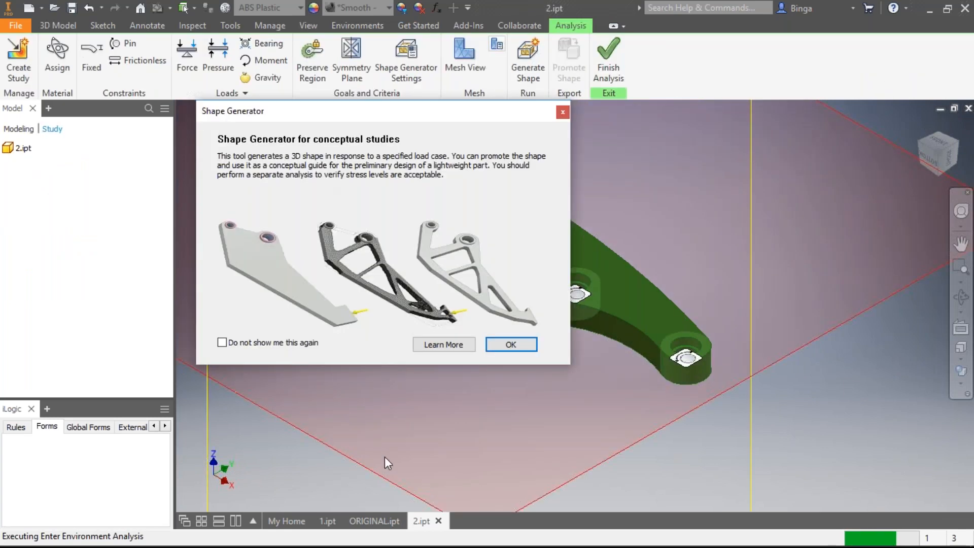
{"action": "left_click", "coordinate": [507, 343]}
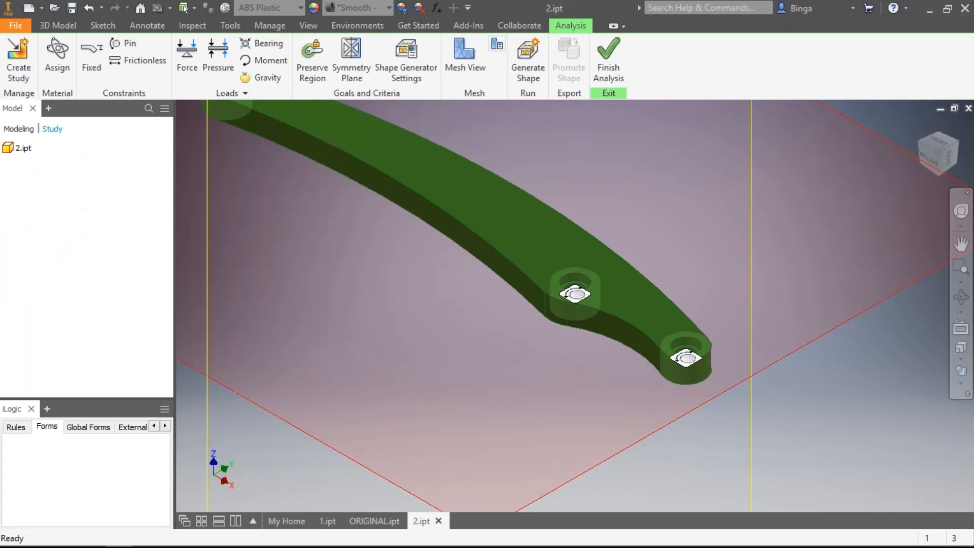
Examine which hole faces the two pin constraints of the study in 2.ipt are applied to.
{"action": "left_click", "coordinate": [18, 205]}
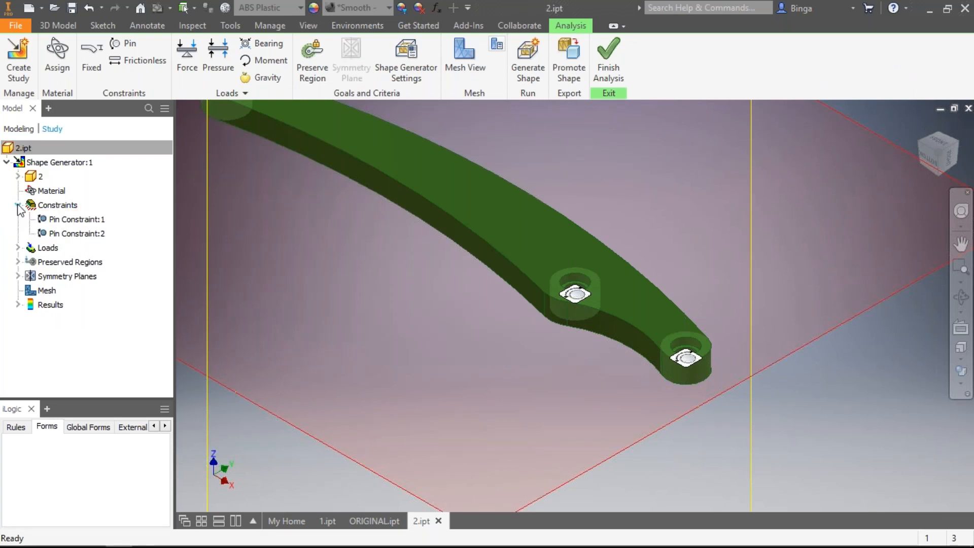
{"action": "left_click", "coordinate": [76, 219]}
{"action": "scroll", "coordinate": [689, 361], "scroll_direction": "up", "scroll_amount": 5}
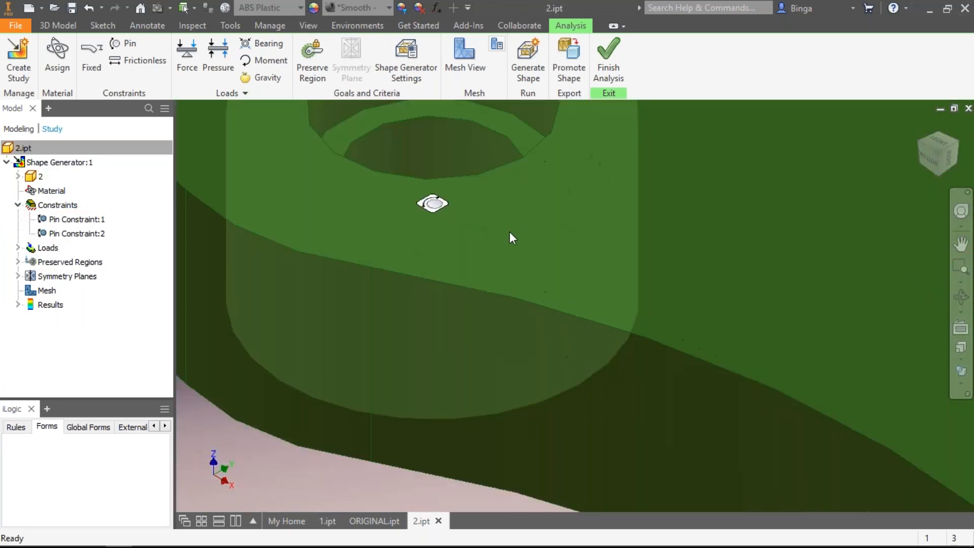
{"action": "scroll", "coordinate": [689, 361], "scroll_direction": "down", "scroll_amount": 3}
{"action": "middle_click_drag", "start_coordinate": [489, 271], "coordinate": [422, 273], "text": "shift"}
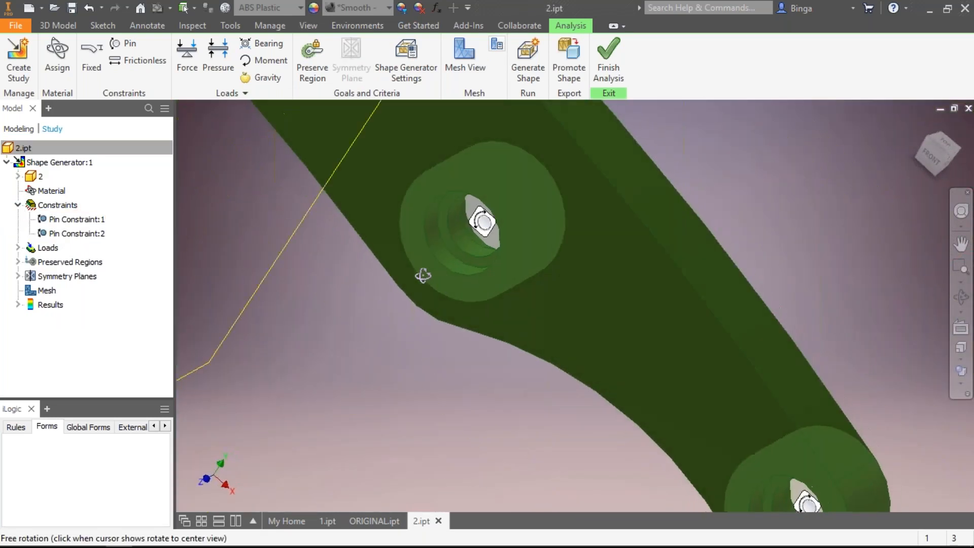
{"action": "left_click", "coordinate": [76, 219]}
{"action": "right_click", "coordinate": [59, 223]}
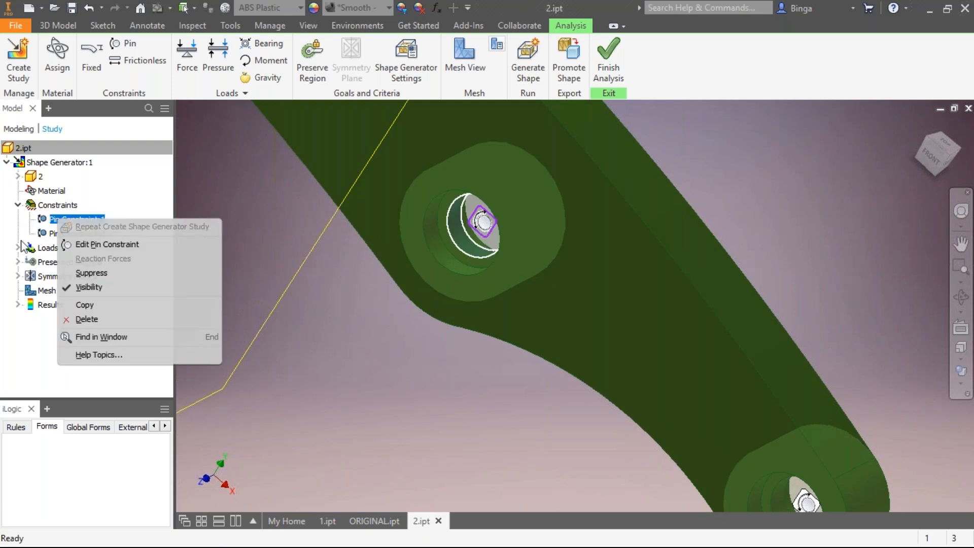
{"action": "scroll", "coordinate": [467, 236], "scroll_direction": "up", "scroll_amount": 5}
{"action": "scroll", "coordinate": [446, 245], "scroll_direction": "down", "scroll_amount": 5}
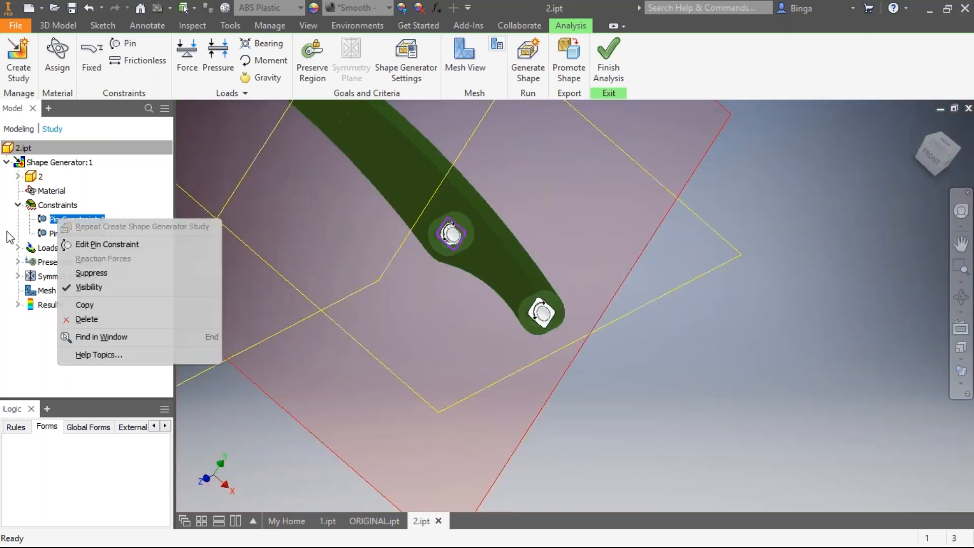
{"action": "key", "text": "Escape"}
{"action": "scroll", "coordinate": [527, 321], "scroll_direction": "up", "scroll_amount": 4}
{"action": "scroll", "coordinate": [527, 324], "scroll_direction": "up", "scroll_amount": 3}
{"action": "scroll", "coordinate": [527, 325], "scroll_direction": "down", "scroll_amount": 5}
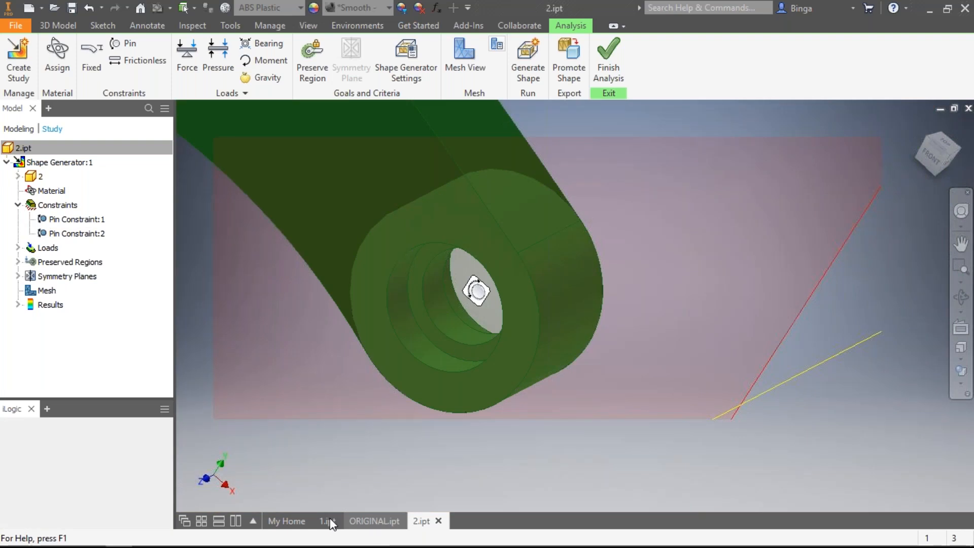
Return to the 1.ipt document and check the simulation setup list in the PowerPoint slideshow before resuming in Inventor.
{"action": "key", "text": "ctrl+Tab"}
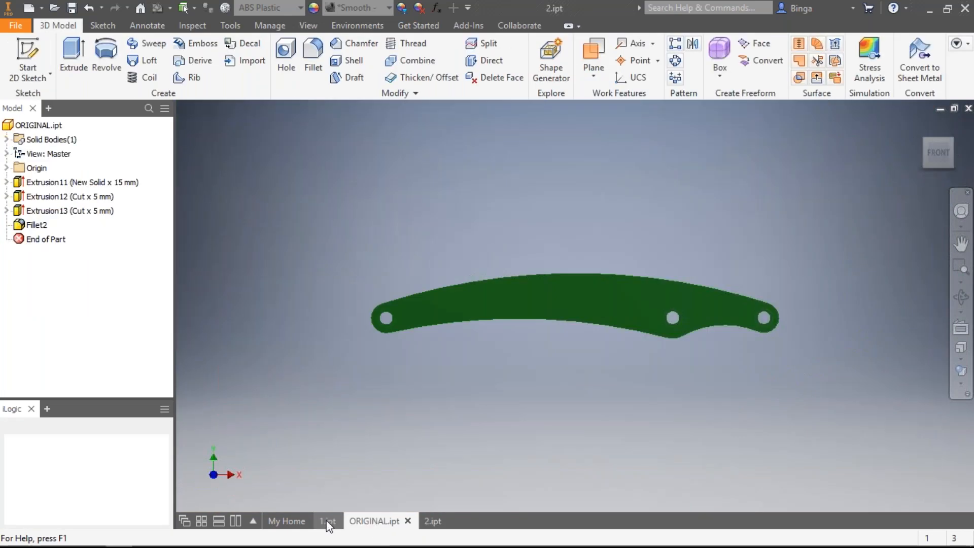
{"action": "left_click", "coordinate": [327, 526]}
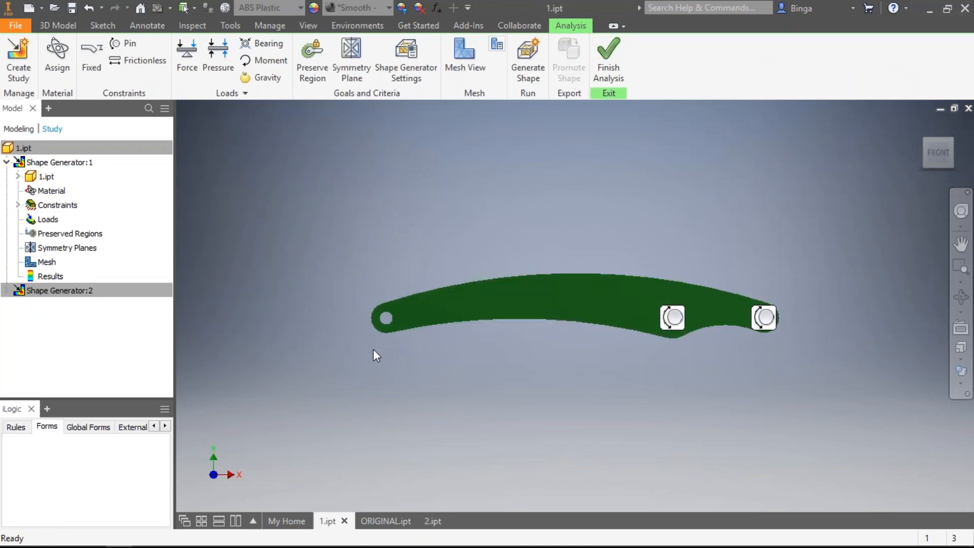
{"action": "key", "text": "alt+Tab"}
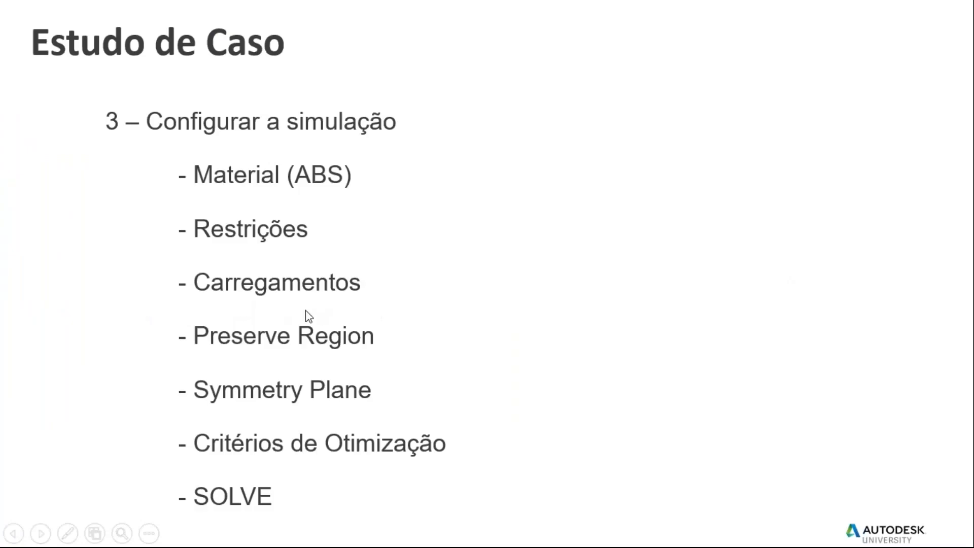
{"action": "key", "text": "alt+Tab"}
Start a force load and select the inner cylindrical face of the hole at the arm's left end as its location.
{"action": "scroll", "coordinate": [382, 324], "scroll_direction": "down", "scroll_amount": 5}
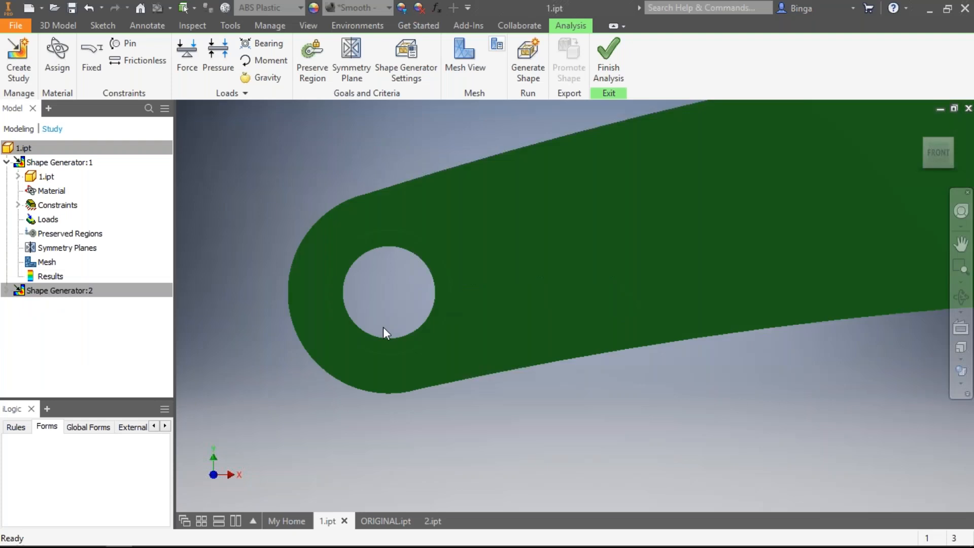
{"action": "scroll", "coordinate": [373, 202], "scroll_direction": "up", "scroll_amount": 5}
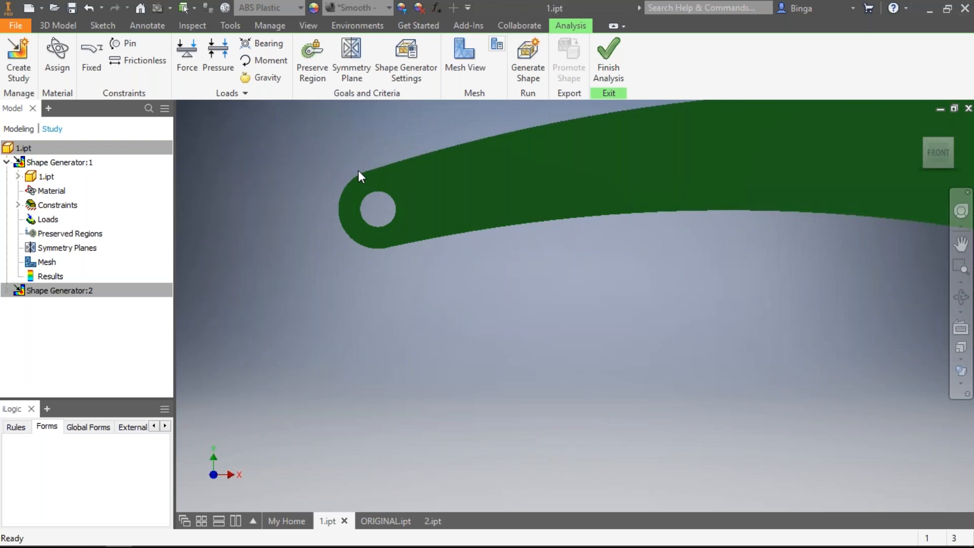
{"action": "middle_click_drag", "start_coordinate": [364, 230], "coordinate": [625, 230]}
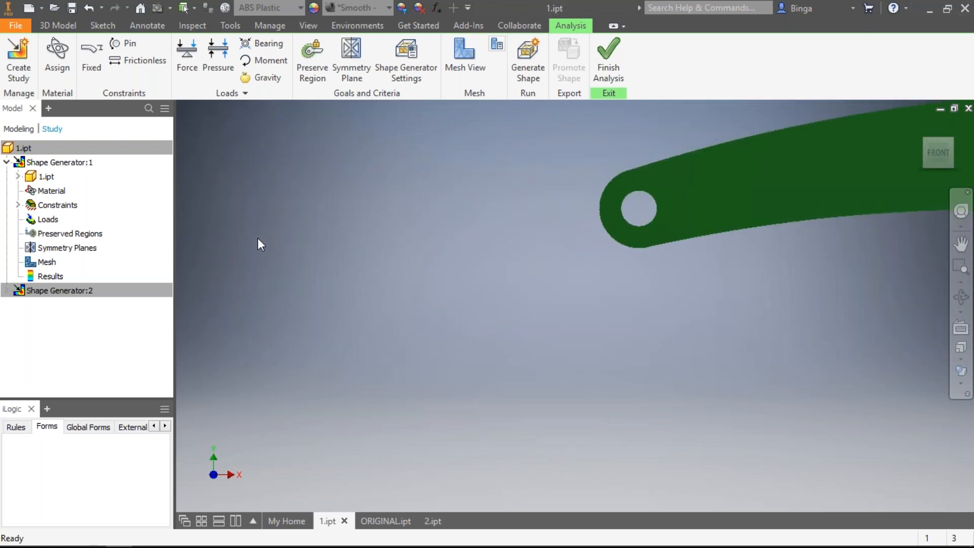
{"action": "middle_click_drag", "start_coordinate": [538, 150], "coordinate": [358, 152]}
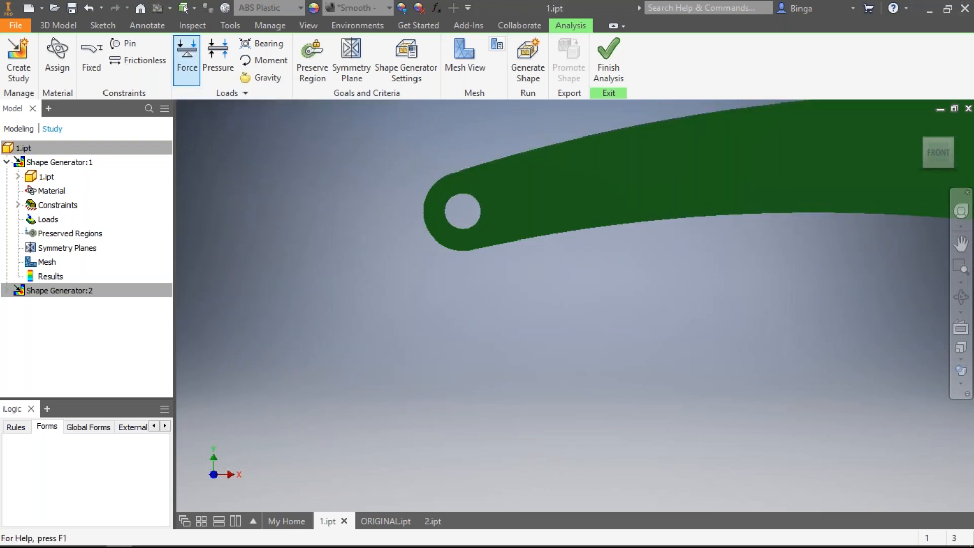
{"action": "left_click", "coordinate": [186, 56]}
{"action": "left_click_drag", "start_coordinate": [311, 134], "coordinate": [174, 127]}
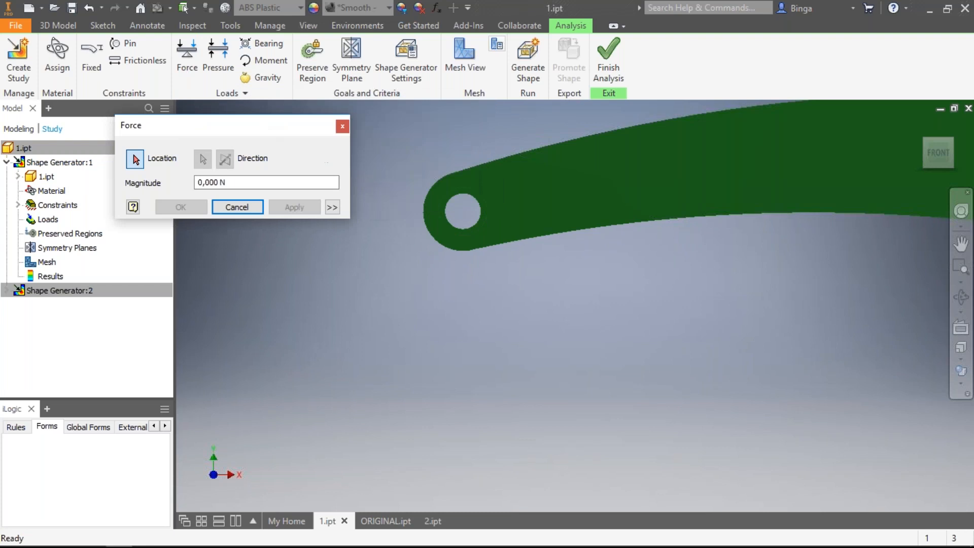
{"action": "middle_click_drag", "start_coordinate": [407, 210], "coordinate": [325, 203], "text": "shift"}
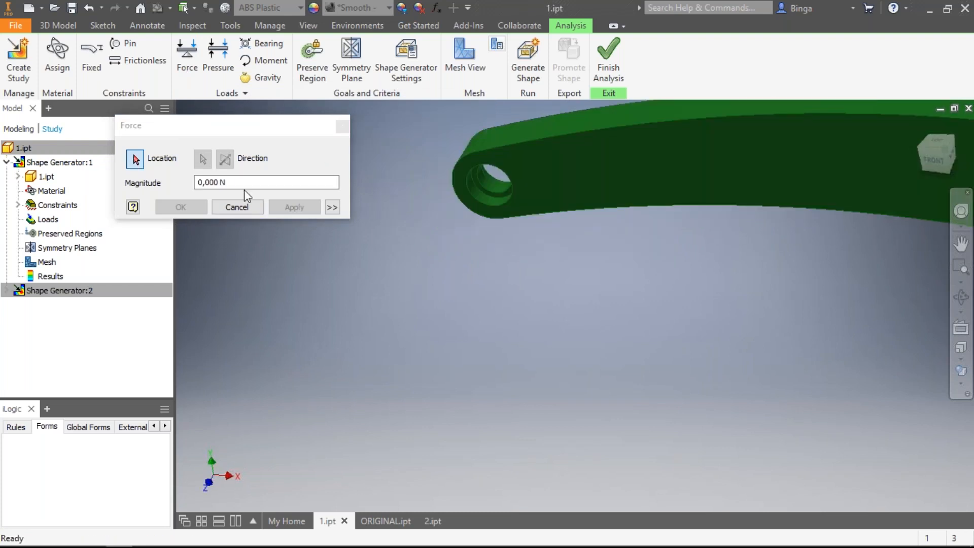
{"action": "scroll", "coordinate": [492, 198], "scroll_direction": "down", "scroll_amount": 5}
{"action": "left_click", "coordinate": [480, 151]}
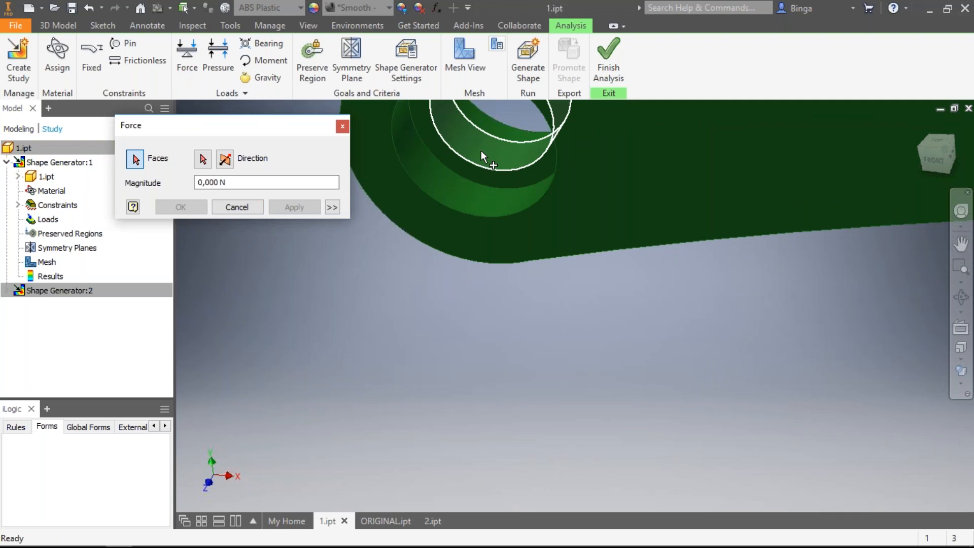
{"action": "scroll", "coordinate": [480, 155], "scroll_direction": "up", "scroll_amount": 3}
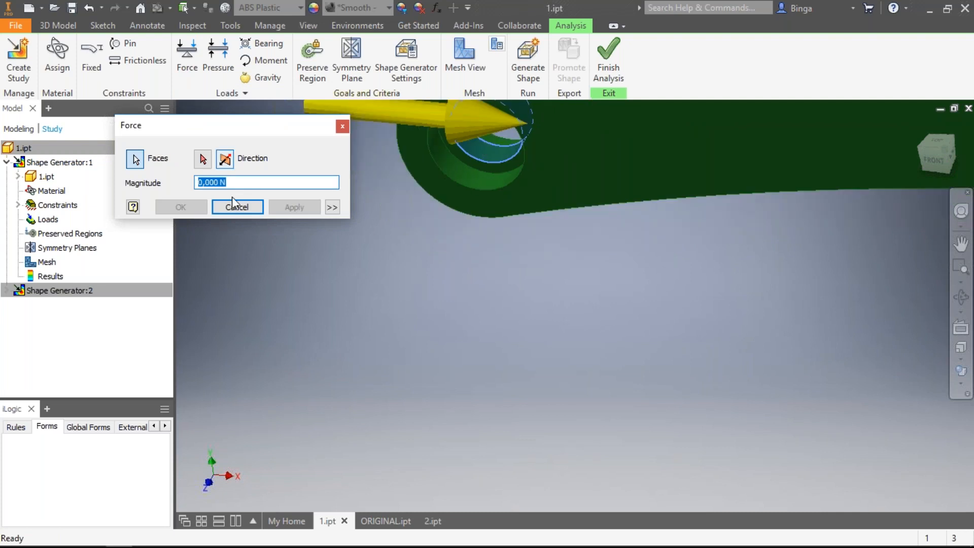
Define the force by vector components with Fy set to -20*9,81 N.
{"action": "left_click", "coordinate": [332, 207]}
{"action": "left_click", "coordinate": [170, 243]}
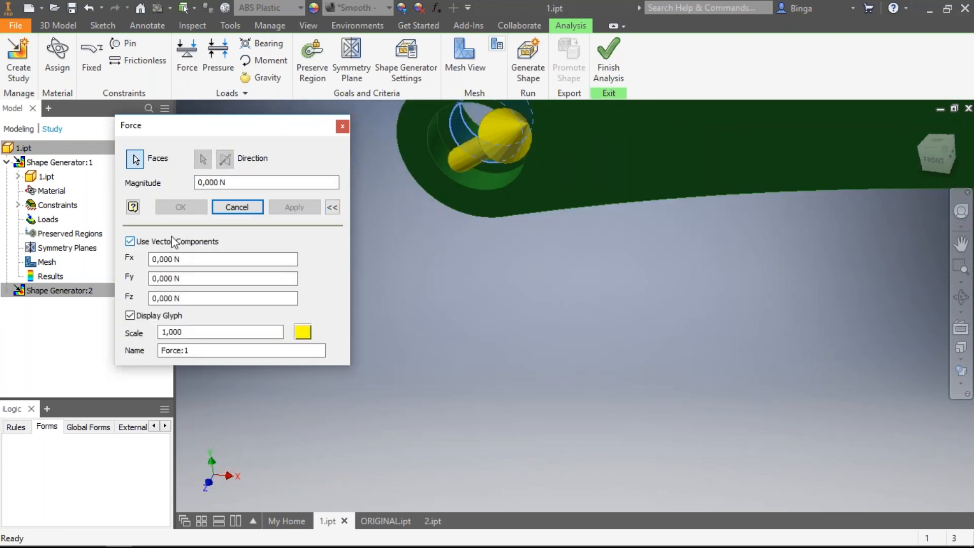
{"action": "left_click", "coordinate": [227, 280]}
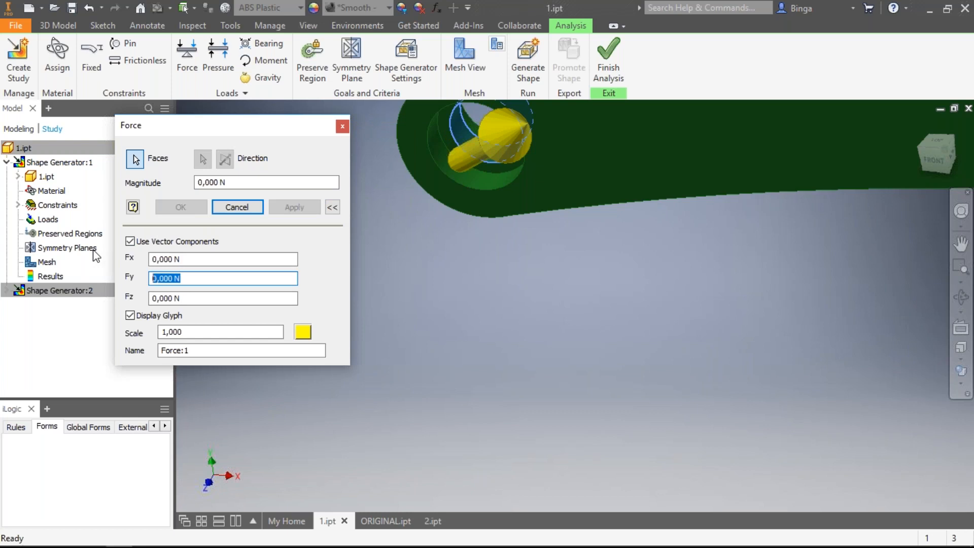
{"action": "type", "text": "-20*9,8"}
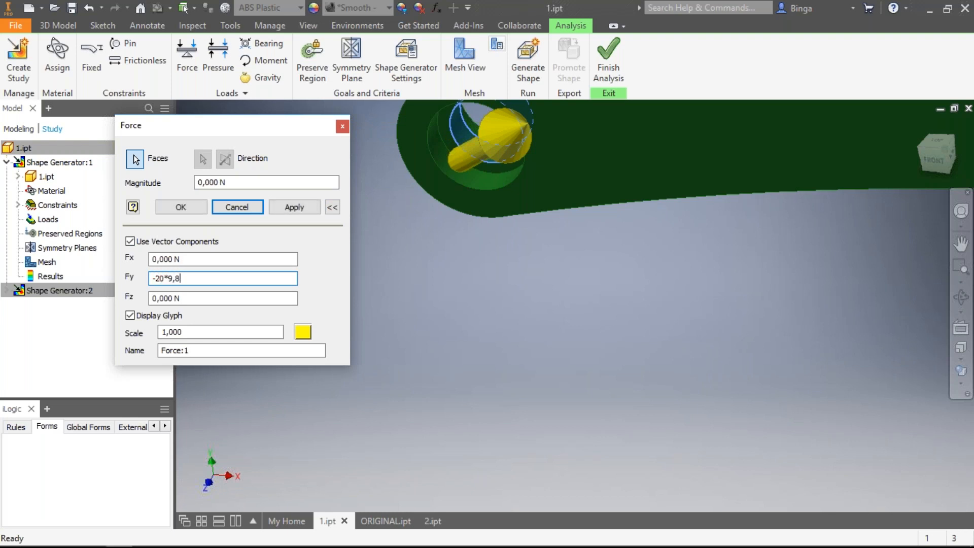
{"action": "type", "text": "1"}
{"action": "key", "text": "Tab"}
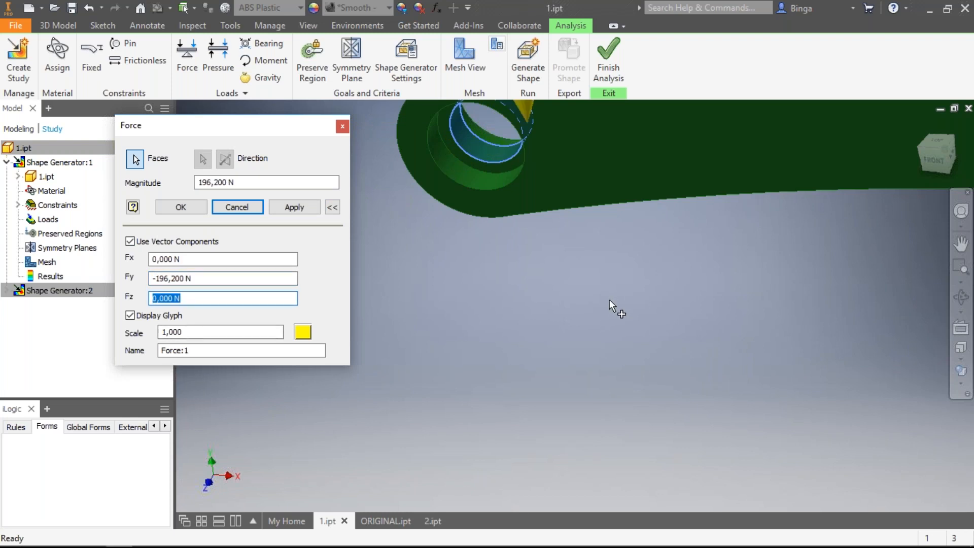
Check the force arrow's direction and position at the arm's left hole and accept the load.
{"action": "scroll", "coordinate": [603, 302], "scroll_direction": "down", "scroll_amount": 2}
{"action": "middle_click_drag", "start_coordinate": [512, 365], "coordinate": [523, 339], "text": "shift"}
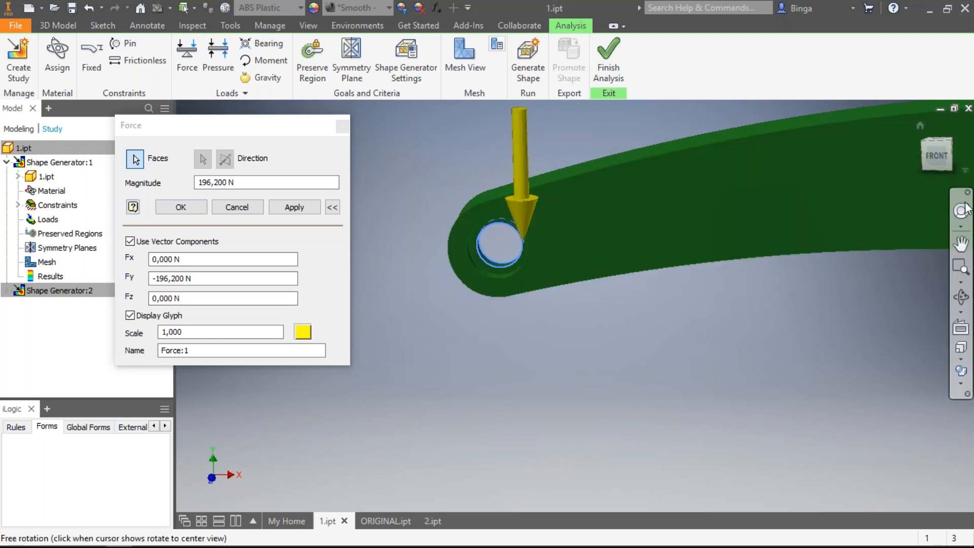
{"action": "left_click", "coordinate": [936, 155]}
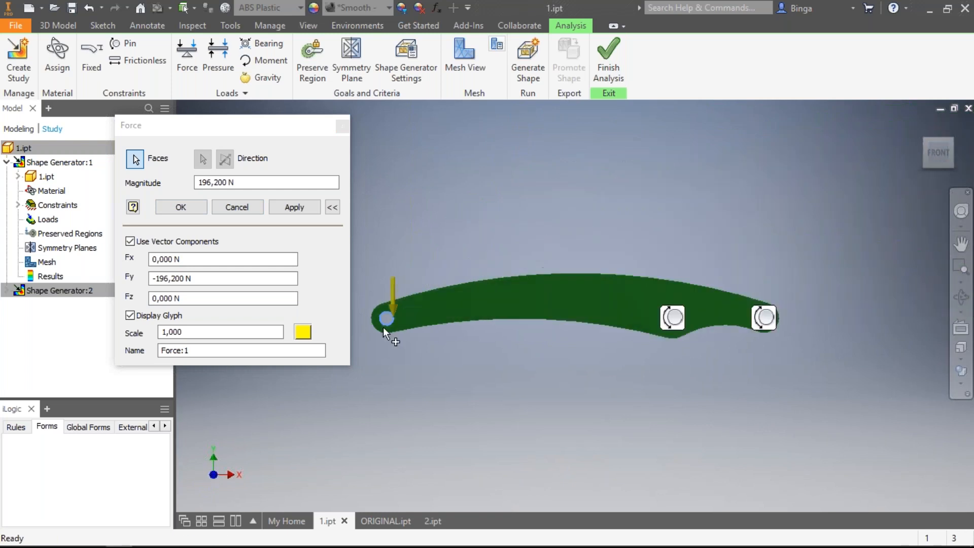
{"action": "scroll", "coordinate": [382, 325], "scroll_direction": "up", "scroll_amount": 4}
{"action": "middle_click_drag", "start_coordinate": [381, 306], "coordinate": [355, 328], "text": "shift"}
{"action": "scroll", "coordinate": [454, 239], "scroll_direction": "up", "scroll_amount": 2}
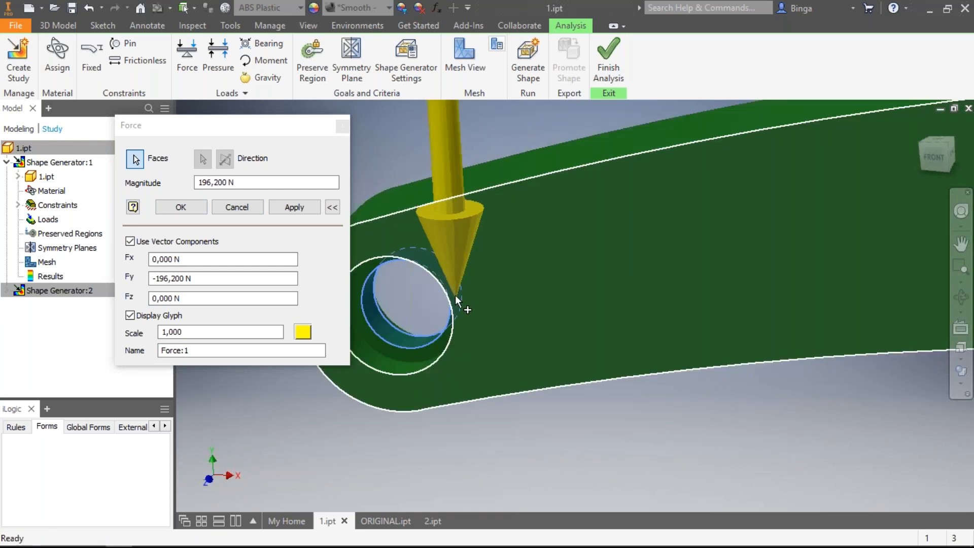
{"action": "scroll", "coordinate": [457, 299], "scroll_direction": "up", "scroll_amount": 3}
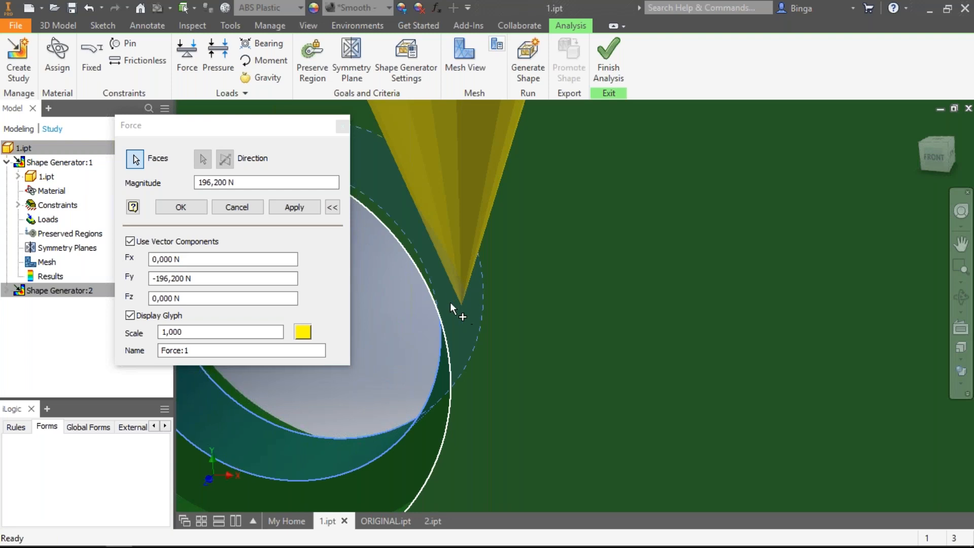
{"action": "scroll", "coordinate": [458, 300], "scroll_direction": "down", "scroll_amount": 4}
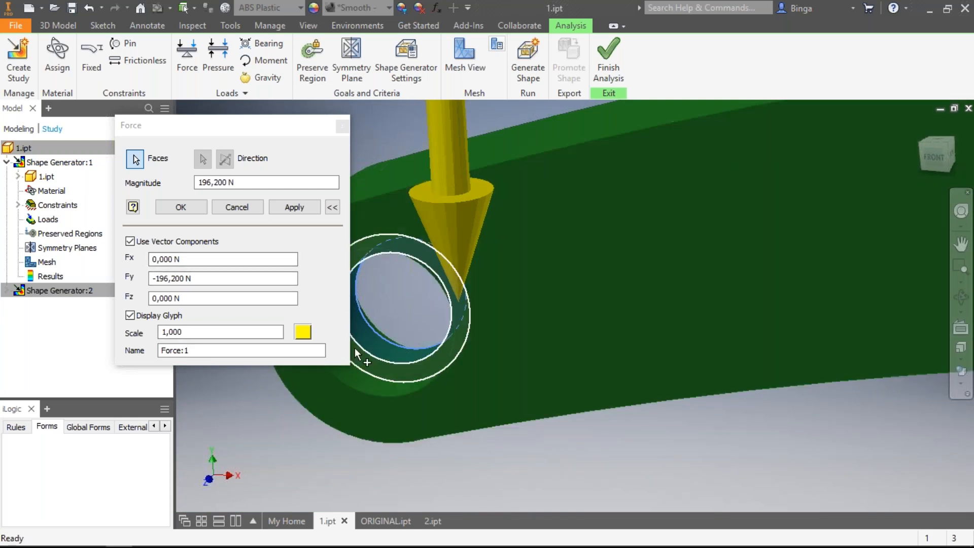
{"action": "left_click", "coordinate": [180, 207]}
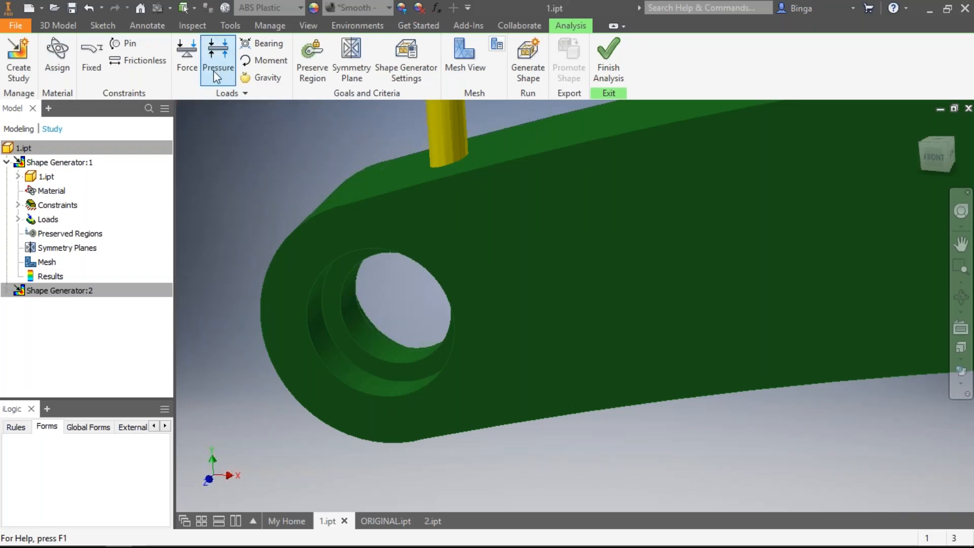
{"action": "left_click", "coordinate": [246, 46]}
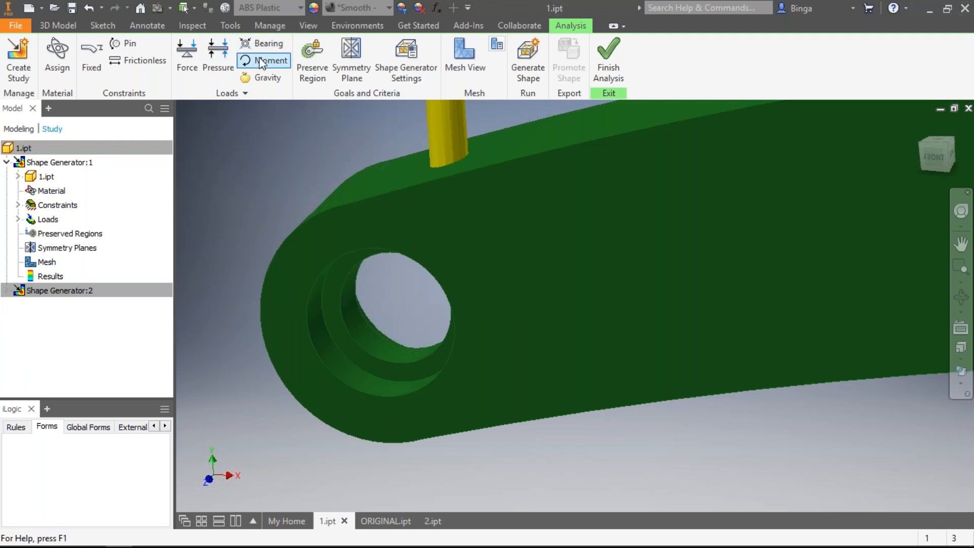
{"action": "left_click", "coordinate": [244, 95]}
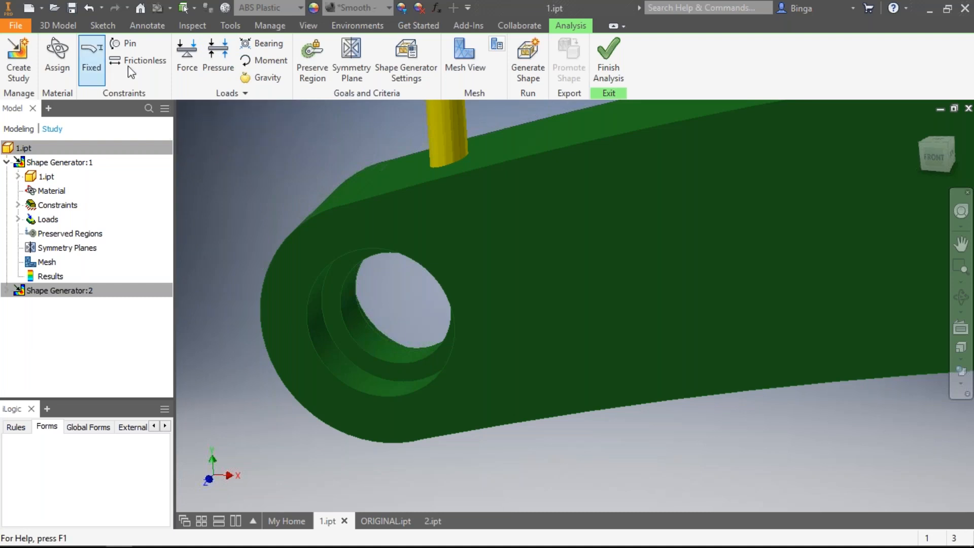
{"action": "left_click", "coordinate": [90, 64]}
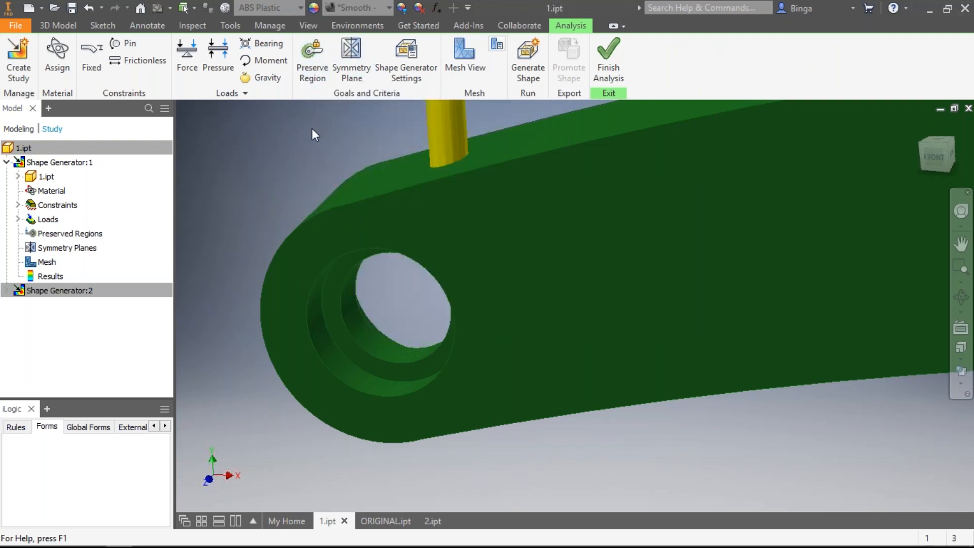
{"action": "scroll", "coordinate": [291, 135], "scroll_direction": "down", "scroll_amount": 3}
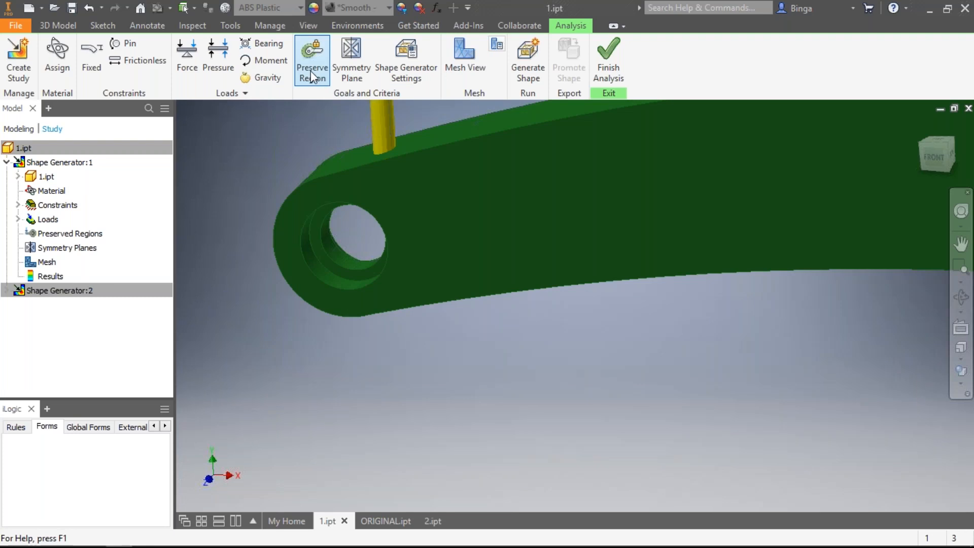
{"action": "left_click", "coordinate": [310, 71]}
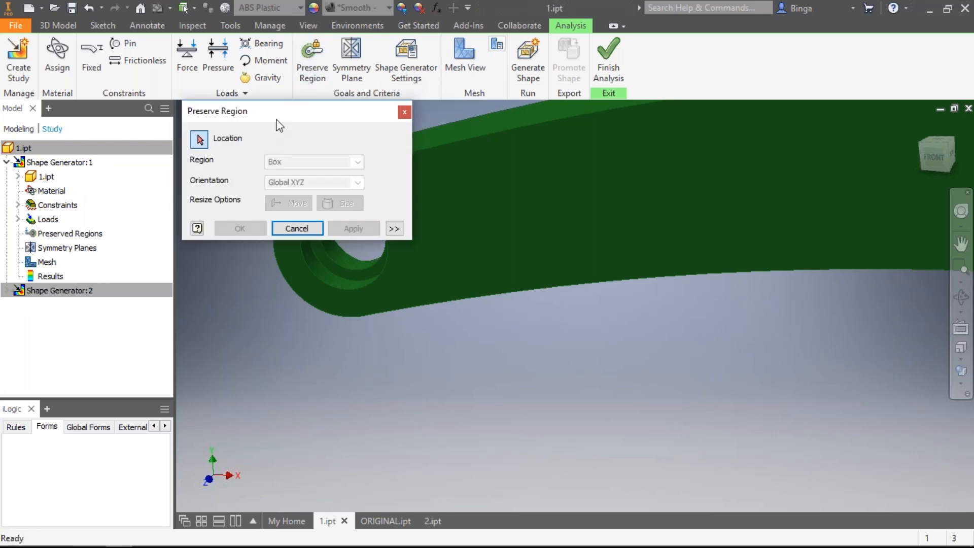
{"action": "left_click_drag", "start_coordinate": [236, 117], "coordinate": [100, 89]}
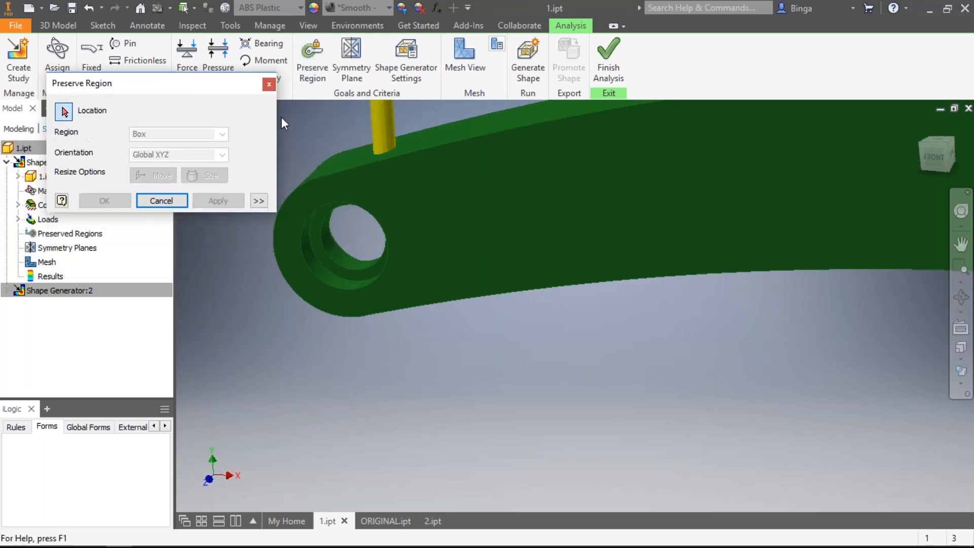
{"action": "scroll", "coordinate": [354, 162], "scroll_direction": "down", "scroll_amount": 3}
{"action": "scroll", "coordinate": [536, 305], "scroll_direction": "up", "scroll_amount": 3}
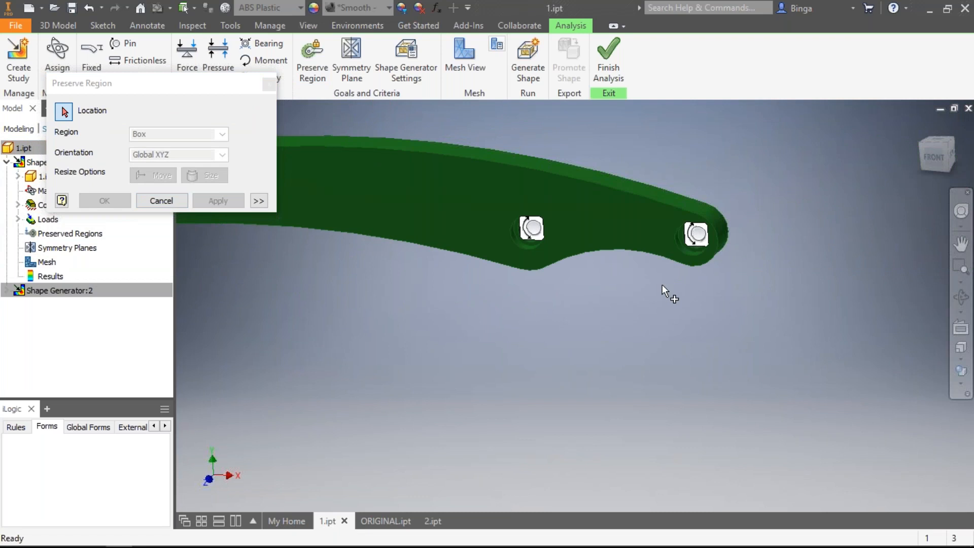
{"action": "scroll", "coordinate": [678, 256], "scroll_direction": "up", "scroll_amount": 3}
{"action": "scroll", "coordinate": [492, 261], "scroll_direction": "down", "scroll_amount": 3}
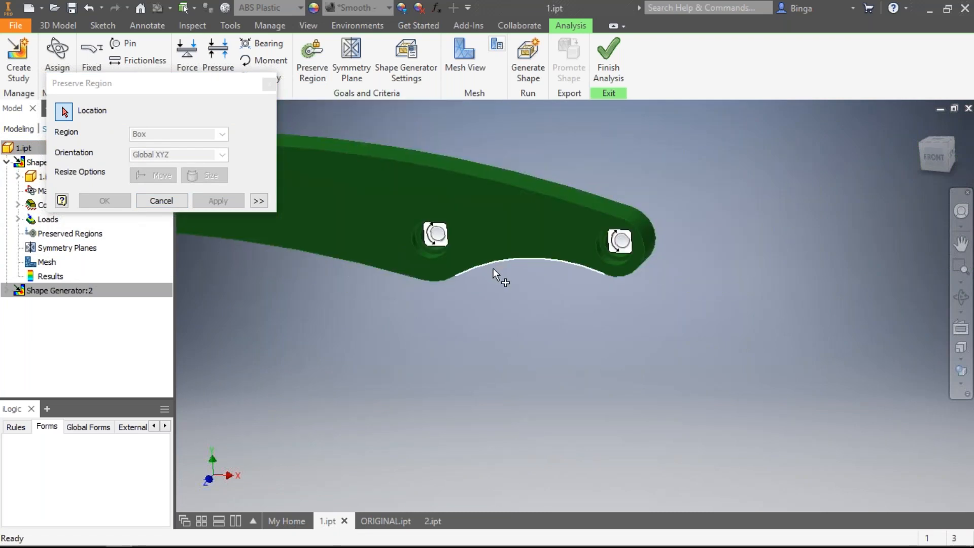
{"action": "scroll", "coordinate": [492, 264], "scroll_direction": "down", "scroll_amount": 3}
{"action": "middle_click_drag", "start_coordinate": [492, 264], "coordinate": [692, 255]}
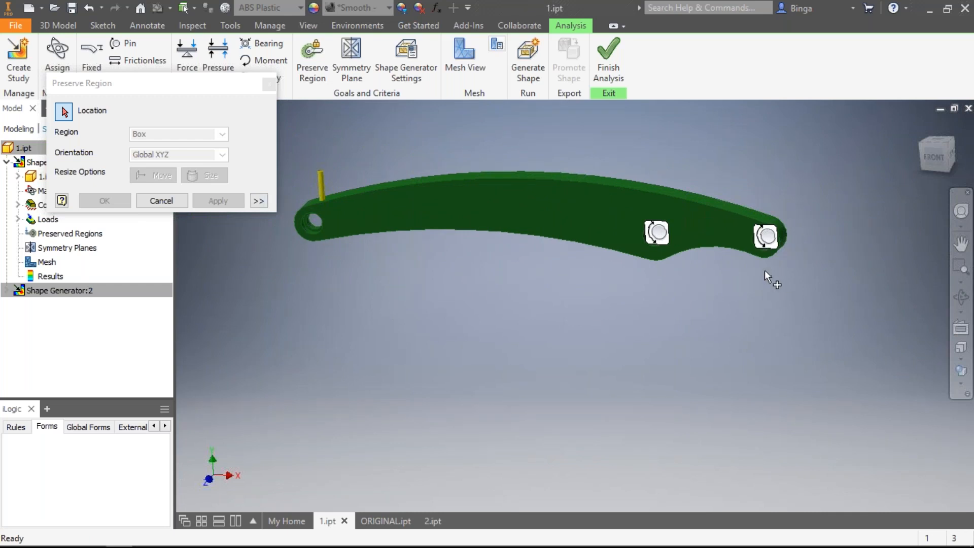
{"action": "scroll", "coordinate": [776, 238], "scroll_direction": "up", "scroll_amount": 5}
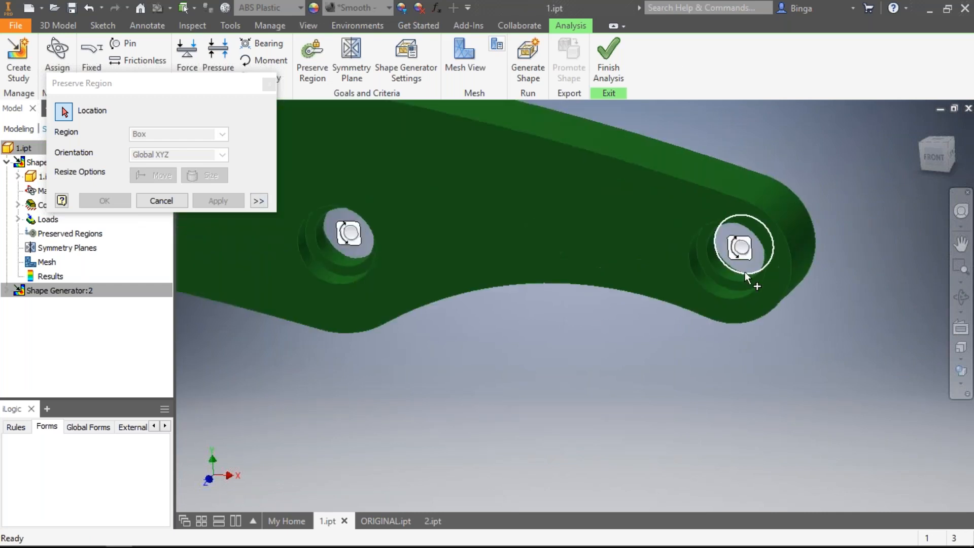
{"action": "left_click", "coordinate": [705, 263]}
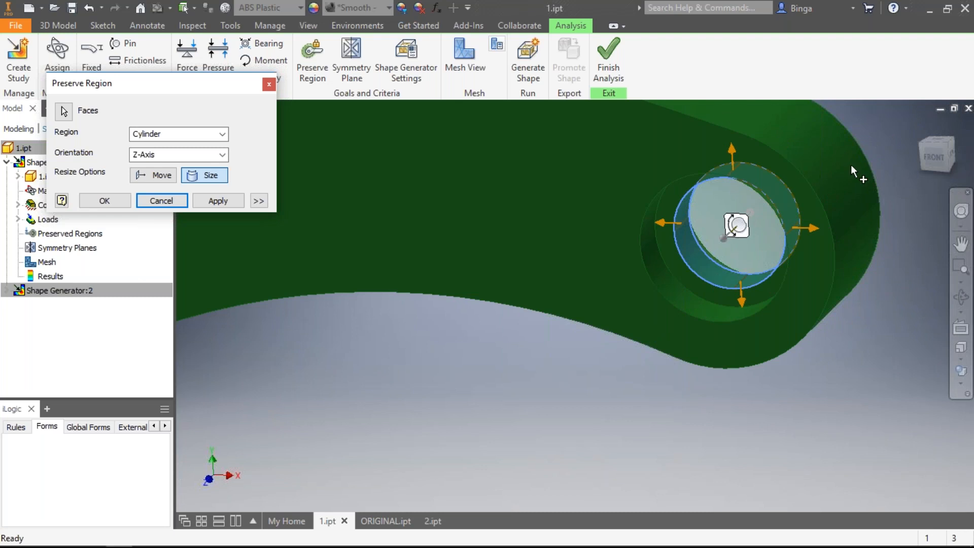
{"action": "scroll", "coordinate": [713, 270], "scroll_direction": "down", "scroll_amount": 5}
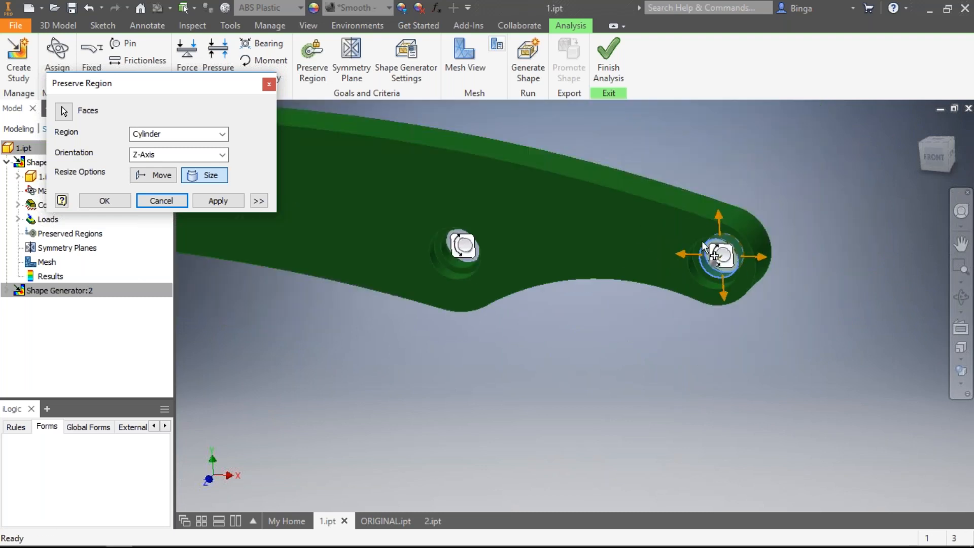
{"action": "left_click_drag", "start_coordinate": [171, 104], "coordinate": [114, 119]}
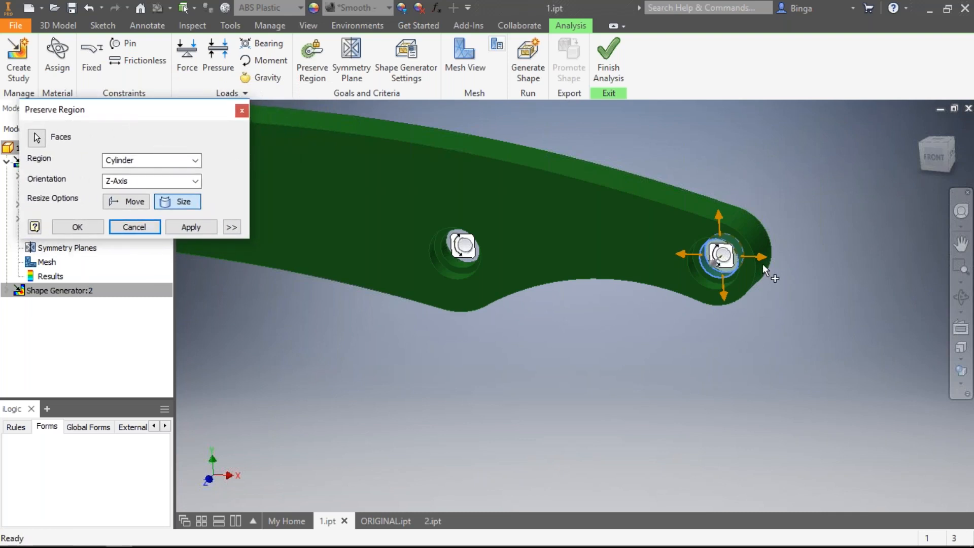
{"action": "left_click_drag", "start_coordinate": [759, 259], "coordinate": [805, 266]}
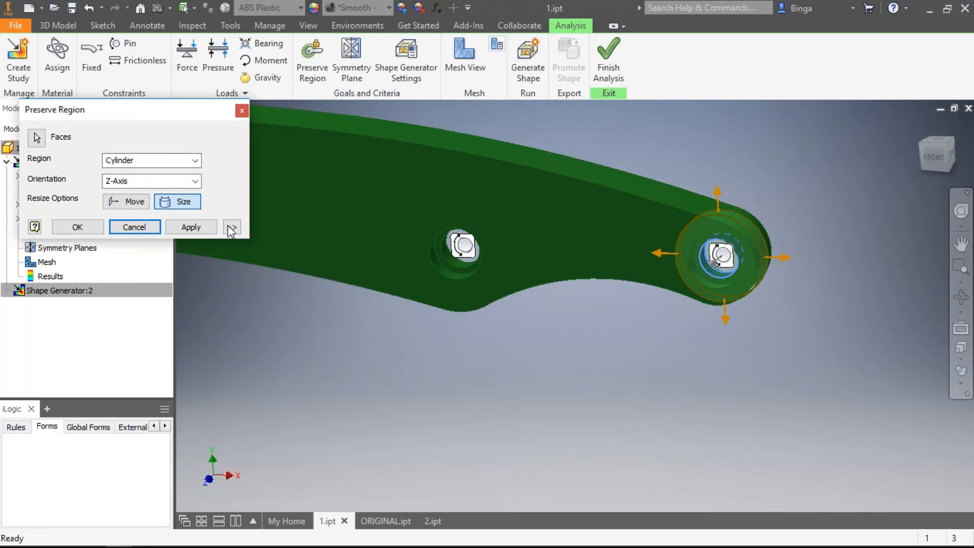
{"action": "left_click", "coordinate": [231, 226]}
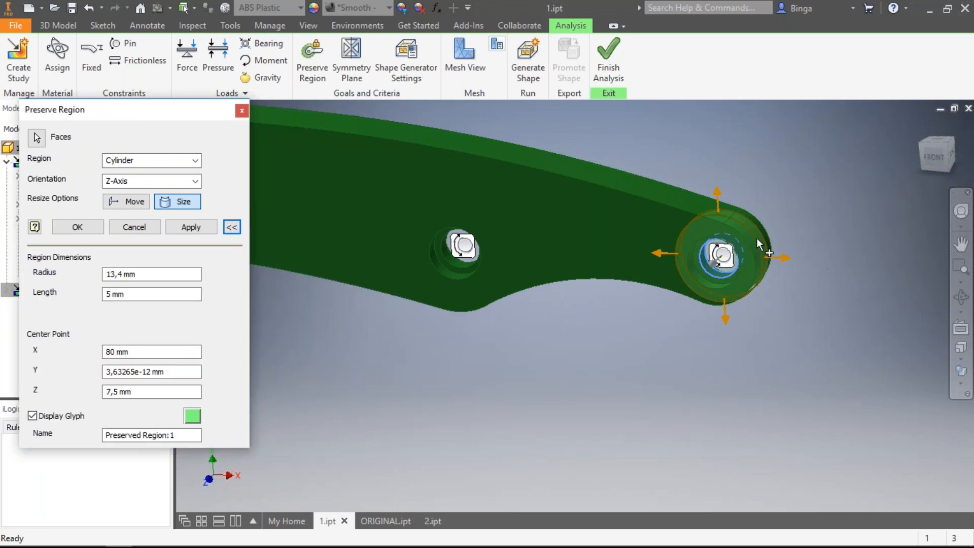
{"action": "key", "text": "Escape"}
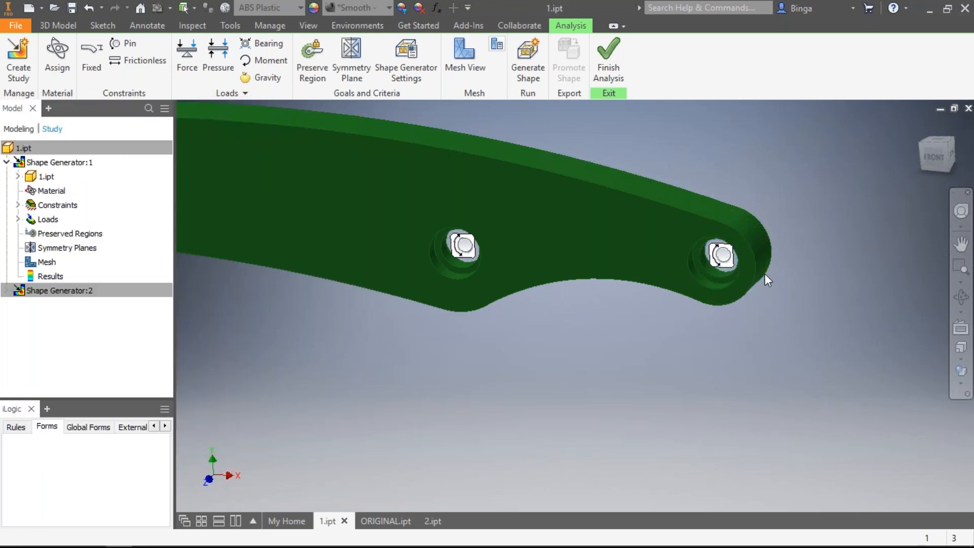
Measure the radius of the arm's rounded right end and the thickness between its front and back faces.
{"action": "key", "text": "m"}
{"action": "left_click", "coordinate": [744, 293]}
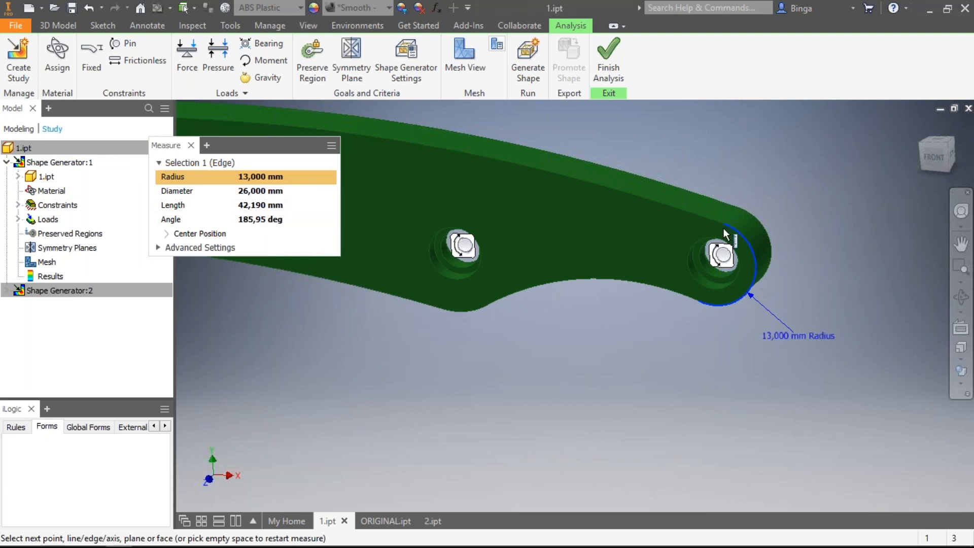
{"action": "left_click", "coordinate": [762, 243]}
{"action": "middle_click_drag", "start_coordinate": [761, 242], "coordinate": [647, 300], "text": "shift"}
{"action": "left_click", "coordinate": [649, 300]}
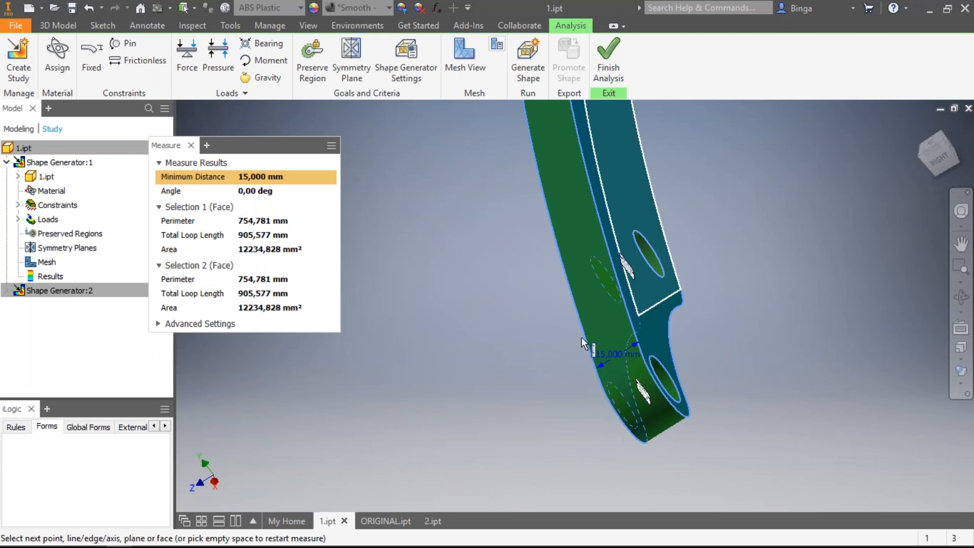
{"action": "middle_click_drag", "start_coordinate": [420, 306], "coordinate": [292, 251], "text": "shift"}
Define a cylindrical preserved region on the arm's right-end hole with radius 13 mm and length 15 mm.
{"action": "left_click", "coordinate": [312, 53]}
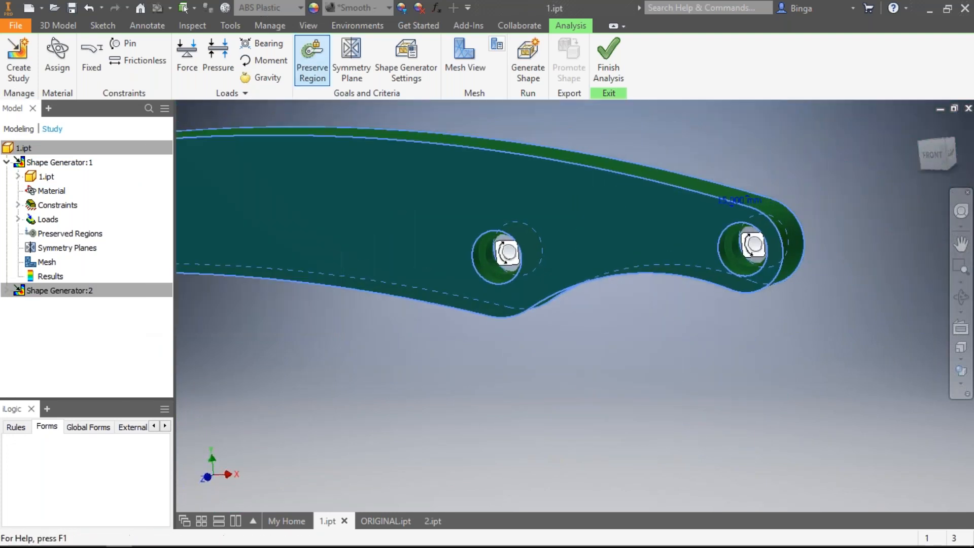
{"action": "left_click", "coordinate": [740, 255]}
{"action": "scroll", "coordinate": [738, 261], "scroll_direction": "up", "scroll_amount": 8}
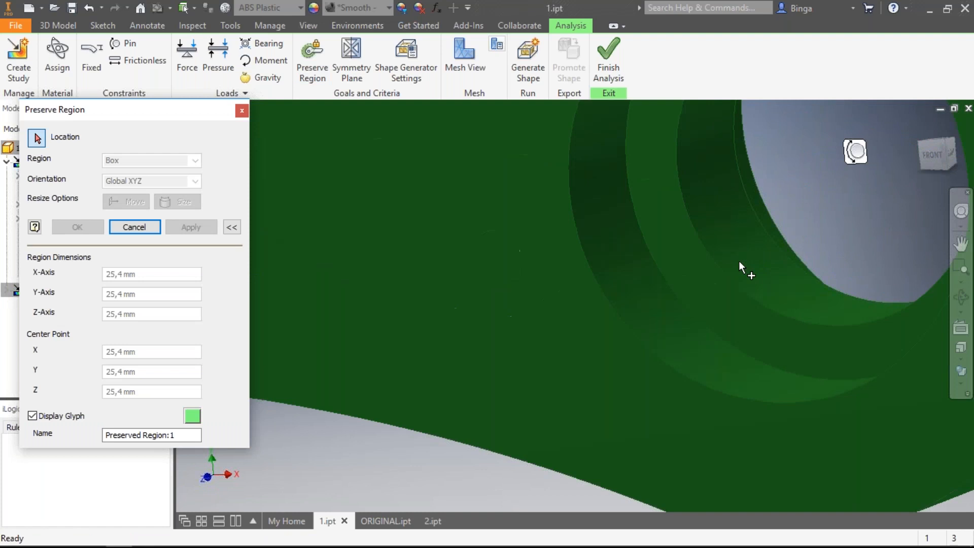
{"action": "scroll", "coordinate": [709, 266], "scroll_direction": "down", "scroll_amount": 8}
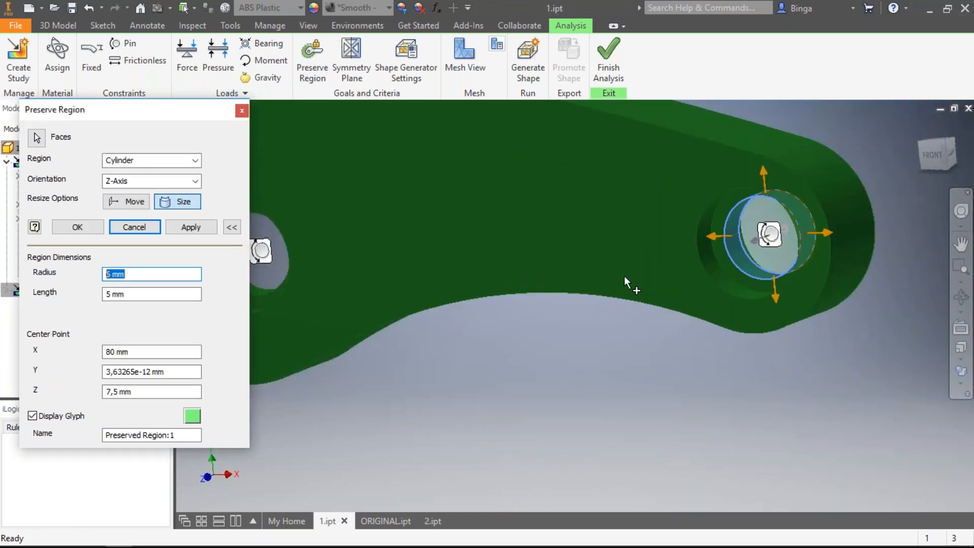
{"action": "type", "text": "13"}
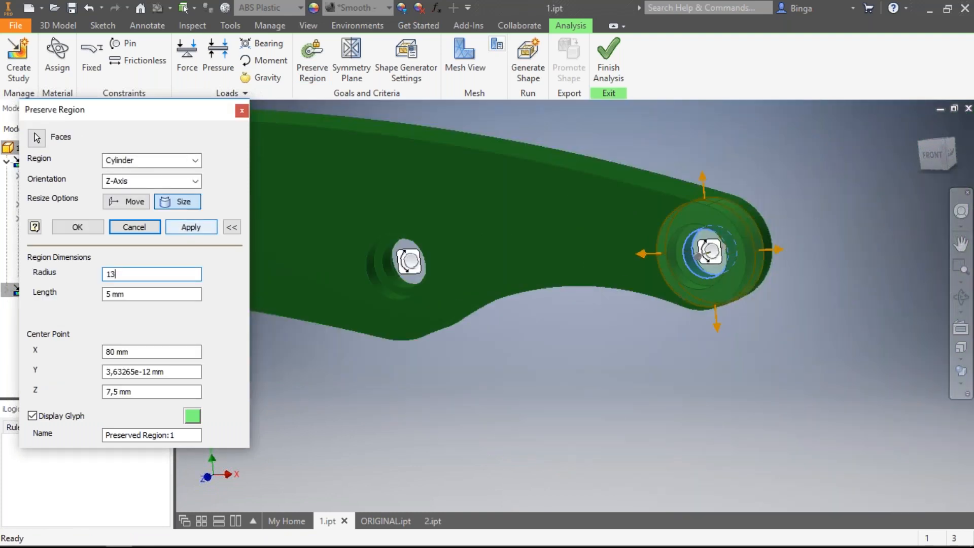
{"action": "key", "text": "Tab"}
{"action": "type", "text": "15"}
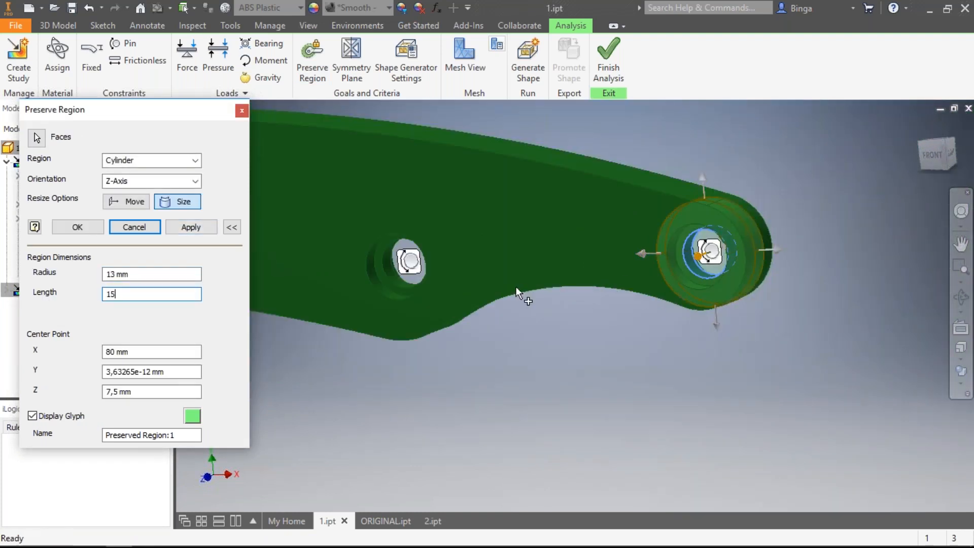
Check from the front and side how the preserved cylinder covers the arm's right end, and apply the region.
{"action": "left_click", "coordinate": [933, 156]}
{"action": "scroll", "coordinate": [669, 290], "scroll_direction": "up", "scroll_amount": 5}
{"action": "scroll", "coordinate": [669, 290], "scroll_direction": "down", "scroll_amount": 5}
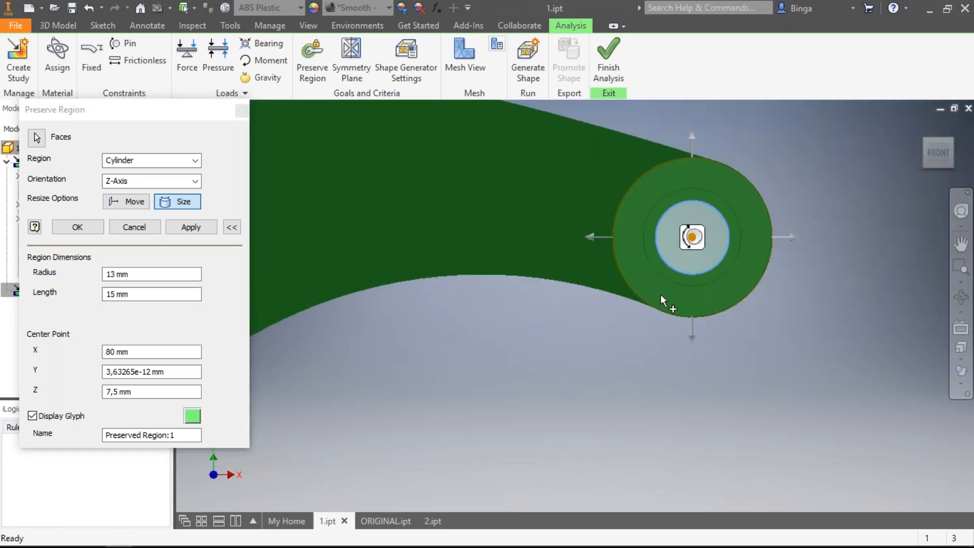
{"action": "middle_click_drag", "start_coordinate": [771, 276], "coordinate": [717, 267], "text": "shift"}
{"action": "scroll", "coordinate": [718, 268], "scroll_direction": "down", "scroll_amount": 3}
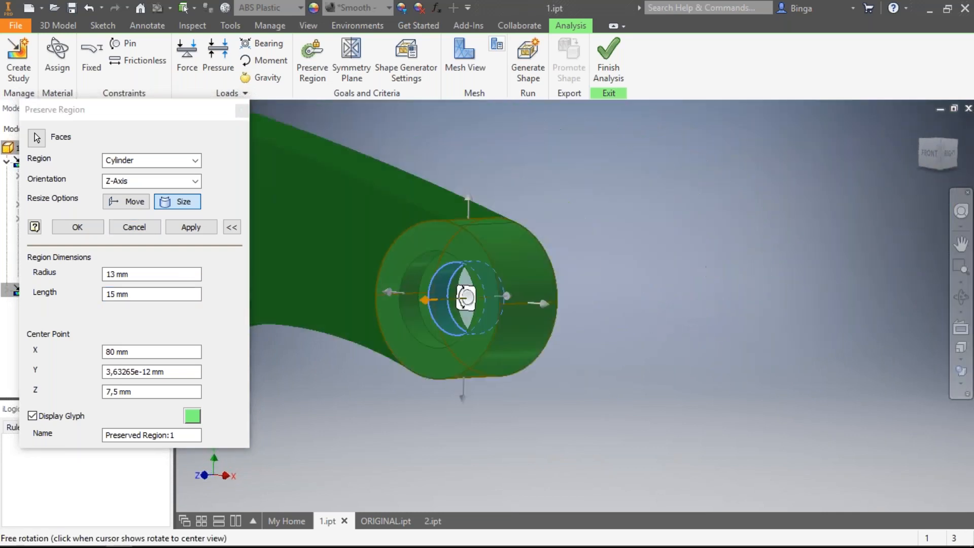
{"action": "left_click", "coordinate": [951, 154]}
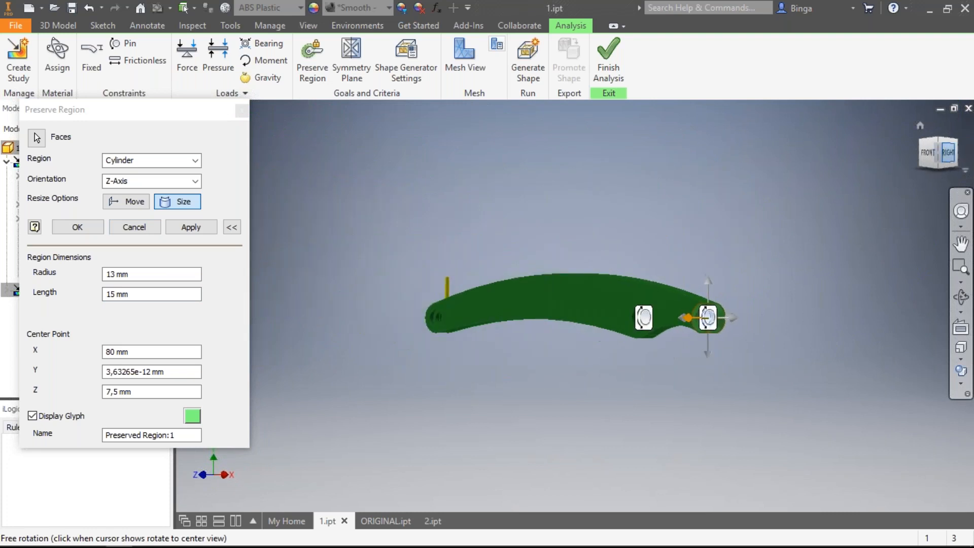
{"action": "middle_click_drag", "start_coordinate": [570, 304], "coordinate": [857, 355], "text": "shift"}
{"action": "left_click", "coordinate": [177, 225]}
Add a cylindrical preserved region around the arm's middle hole with radius 13 mm and length 15 mm.
{"action": "scroll", "coordinate": [545, 281], "scroll_direction": "up", "scroll_amount": 3}
{"action": "scroll", "coordinate": [545, 281], "scroll_direction": "up", "scroll_amount": 4}
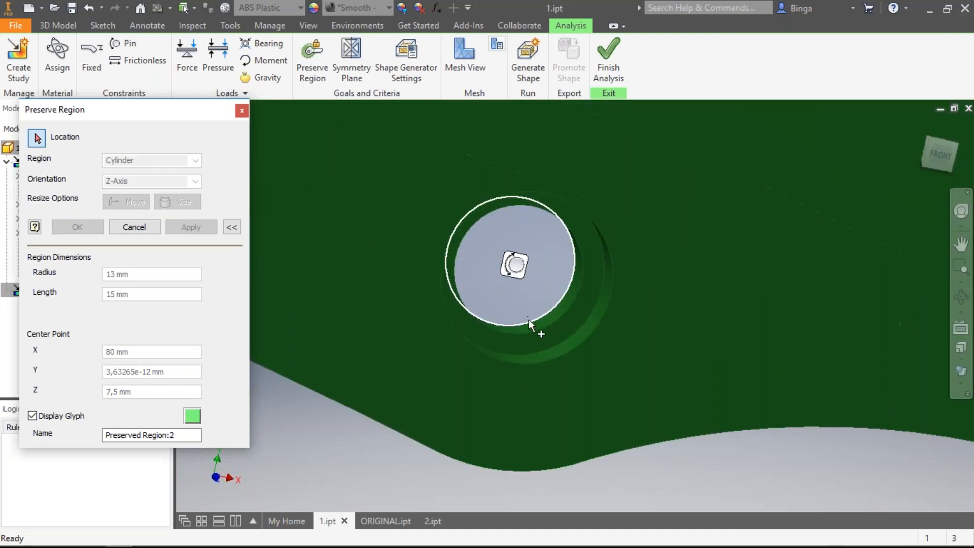
{"action": "left_click", "coordinate": [542, 323]}
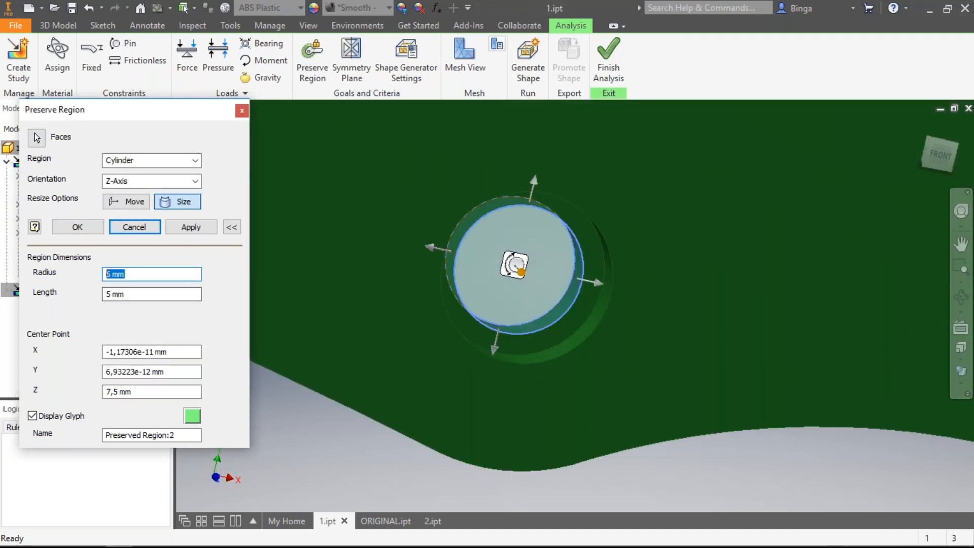
{"action": "type", "text": "13"}
{"action": "double_click", "coordinate": [145, 293]}
{"action": "type", "text": "15"}
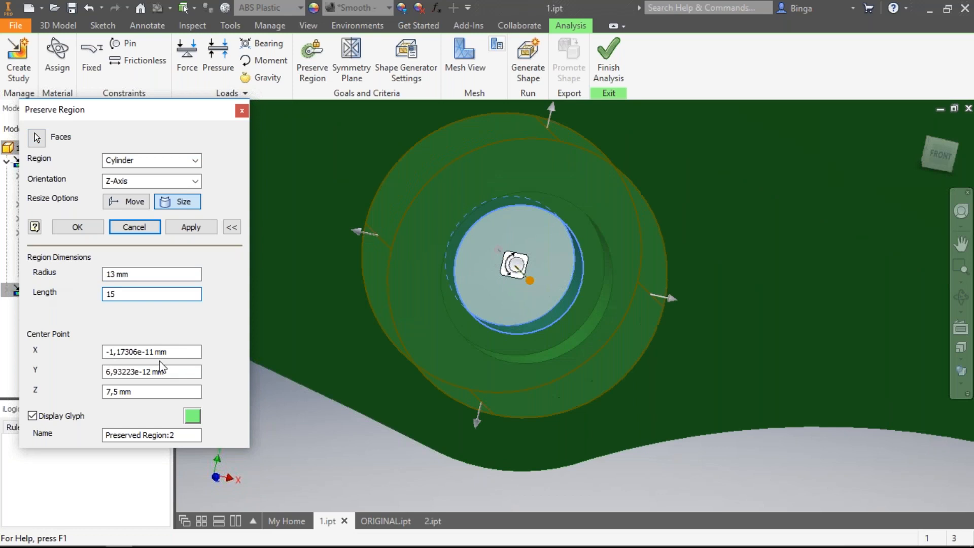
{"action": "left_click", "coordinate": [191, 227]}
Add a cylindrical preserved region around the loaded hole at the arm's left end with radius 13 mm and length 15 mm.
{"action": "scroll", "coordinate": [395, 373], "scroll_direction": "down", "scroll_amount": 8}
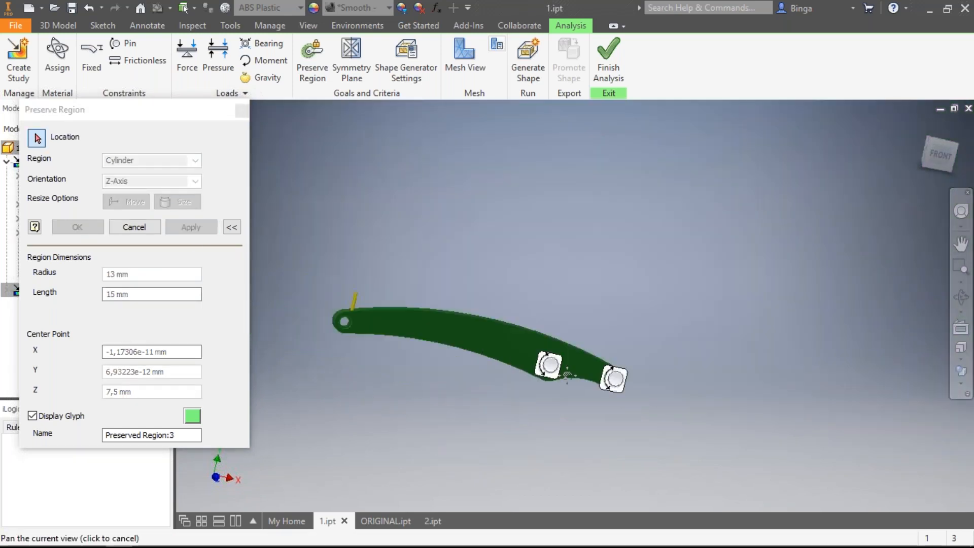
{"action": "scroll", "coordinate": [416, 318], "scroll_direction": "up", "scroll_amount": 10}
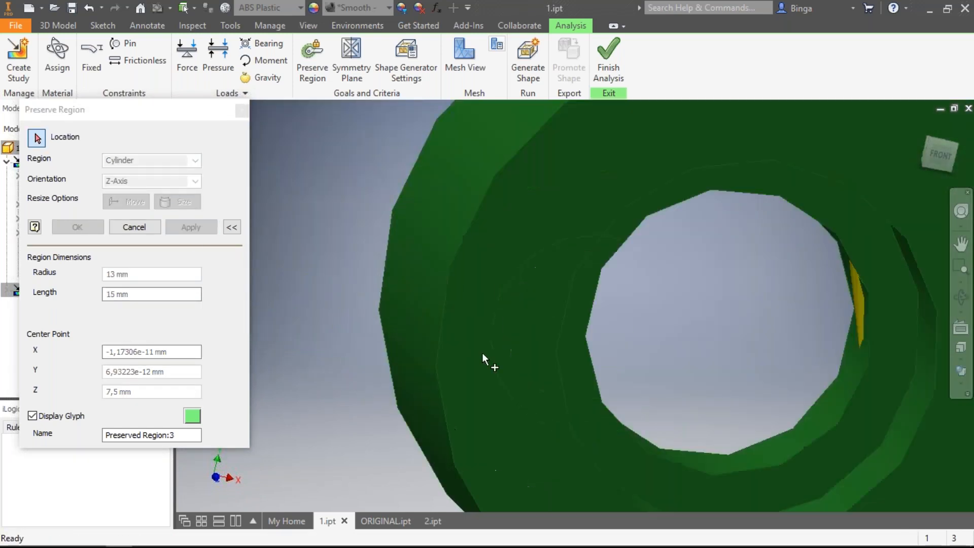
{"action": "left_click", "coordinate": [667, 457]}
{"action": "type", "text": "13"}
{"action": "key", "text": "Tab"}
{"action": "type", "text": "15"}
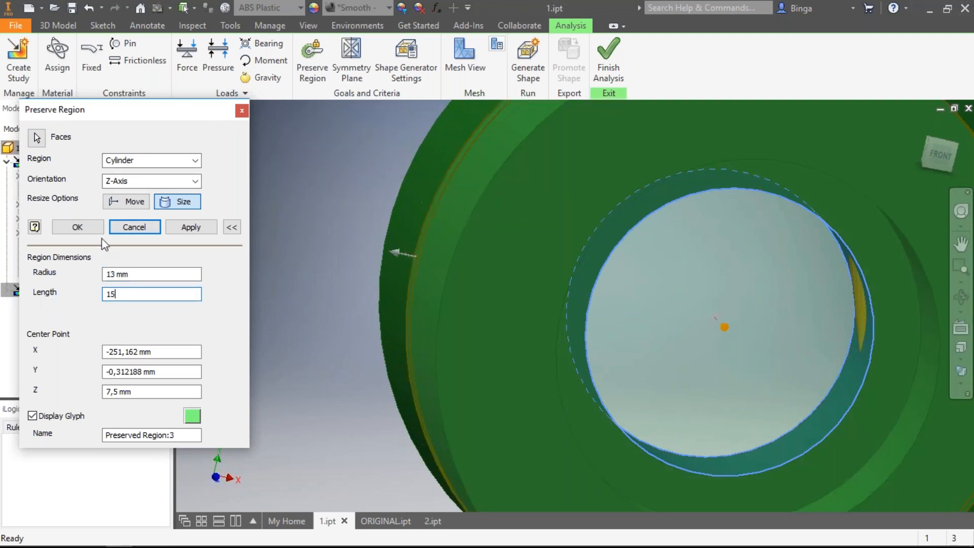
{"action": "left_click", "coordinate": [188, 228]}
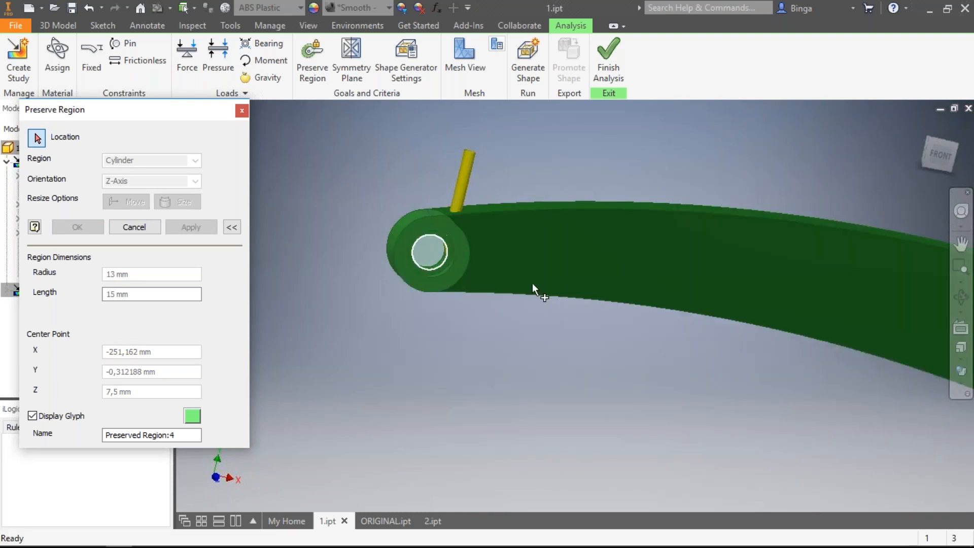
{"action": "left_click", "coordinate": [609, 292]}
{"action": "left_click", "coordinate": [582, 290]}
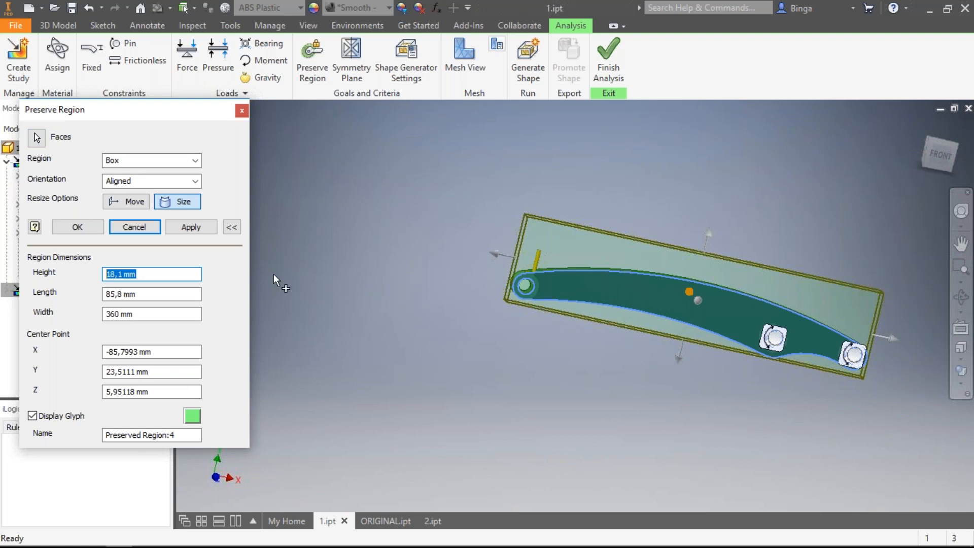
{"action": "left_click", "coordinate": [120, 229]}
Close the preserved region definition and review the study's pin constraints and the force at the arm's left end.
{"action": "key", "text": "F2"}
{"action": "left_click_drag", "start_coordinate": [417, 275], "coordinate": [274, 229]}
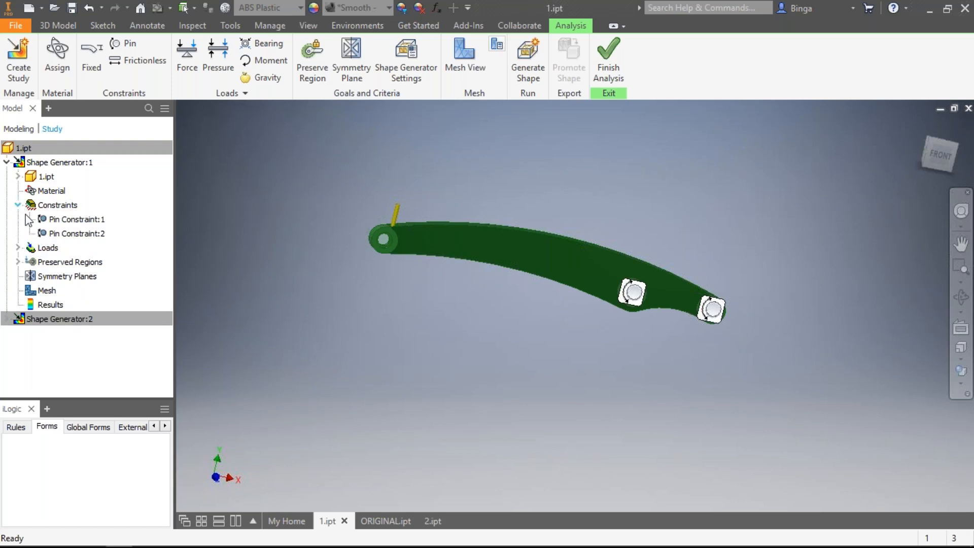
{"action": "left_click", "coordinate": [76, 219]}
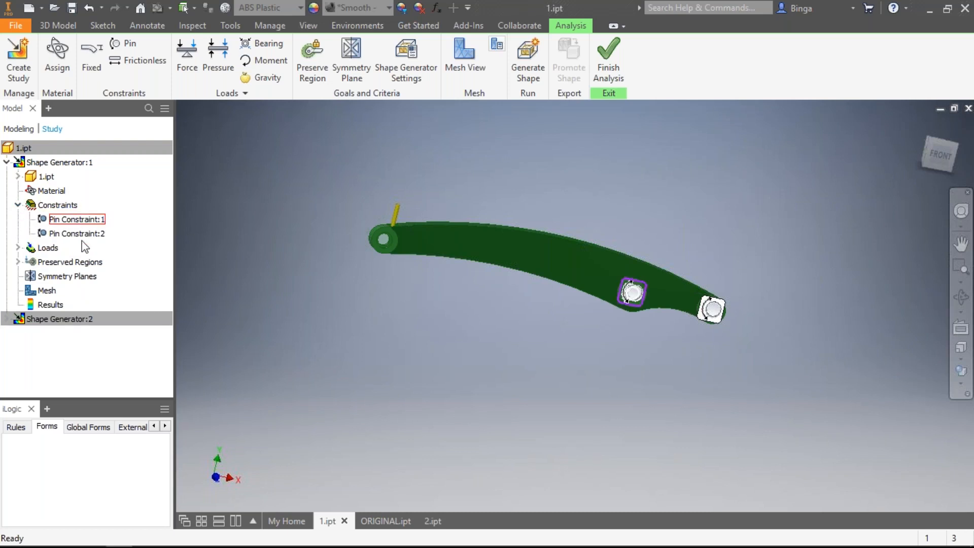
{"action": "left_click", "coordinate": [19, 248]}
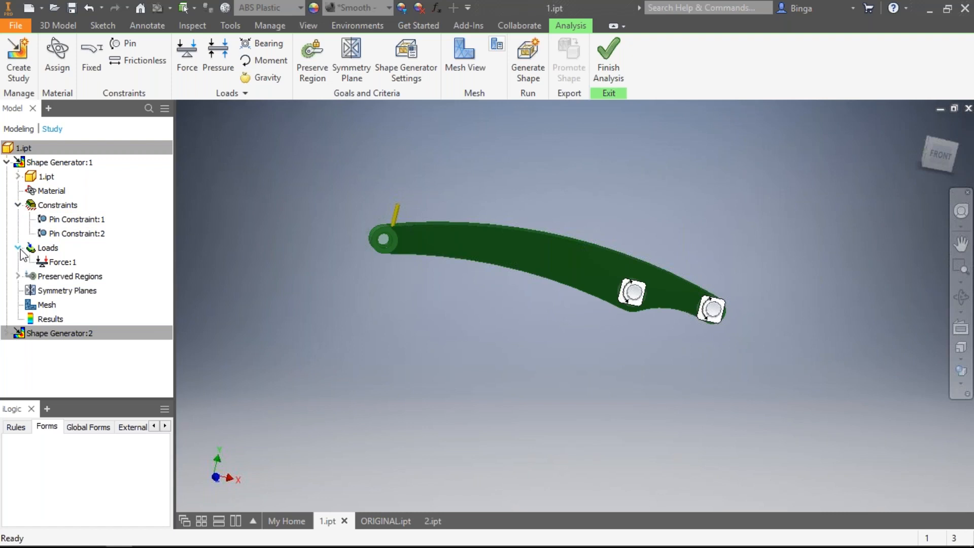
{"action": "left_click", "coordinate": [61, 262]}
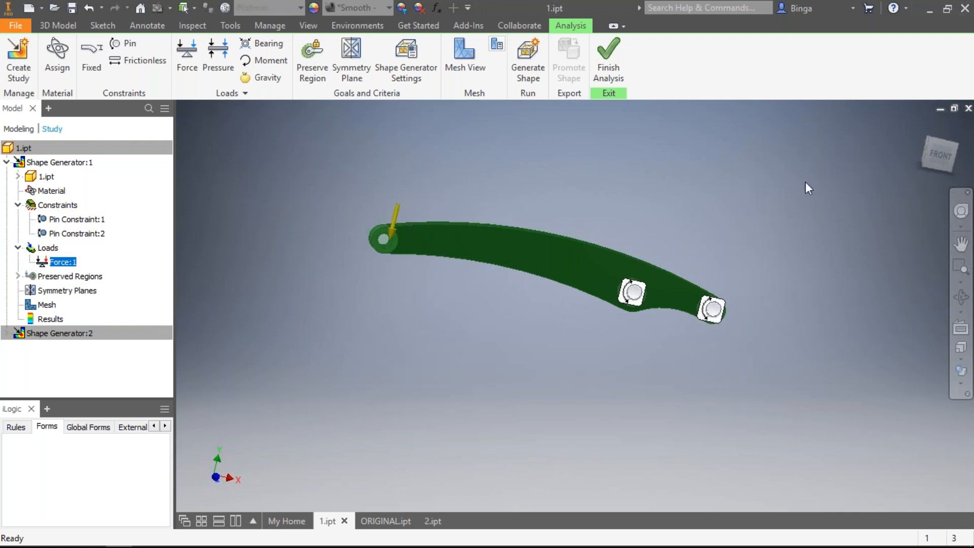
{"action": "left_click", "coordinate": [938, 155]}
{"action": "scroll", "coordinate": [643, 211], "scroll_direction": "down", "scroll_amount": 6}
{"action": "middle_click_drag", "start_coordinate": [650, 214], "coordinate": [490, 220]}
{"action": "scroll", "coordinate": [468, 225], "scroll_direction": "up", "scroll_amount": 4}
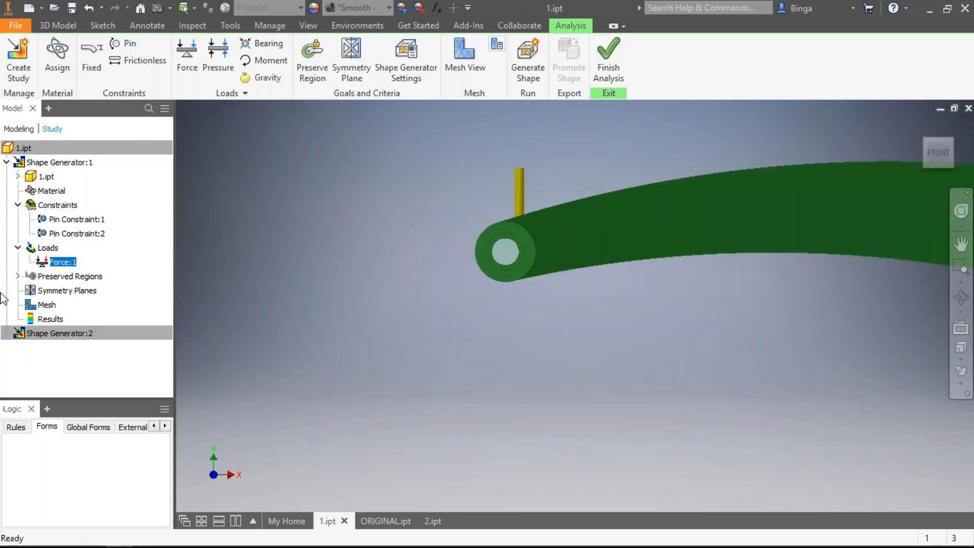
Review the three preserved regions listed in the study against the arm's holes from the front.
{"action": "left_click", "coordinate": [18, 276]}
{"action": "left_click", "coordinate": [66, 294]}
{"action": "left_click", "coordinate": [71, 306]}
{"action": "left_click", "coordinate": [78, 319]}
{"action": "left_click", "coordinate": [307, 315]}
{"action": "scroll", "coordinate": [310, 315], "scroll_direction": "down", "scroll_amount": 3}
{"action": "middle_click_drag", "start_coordinate": [475, 339], "coordinate": [357, 354]}
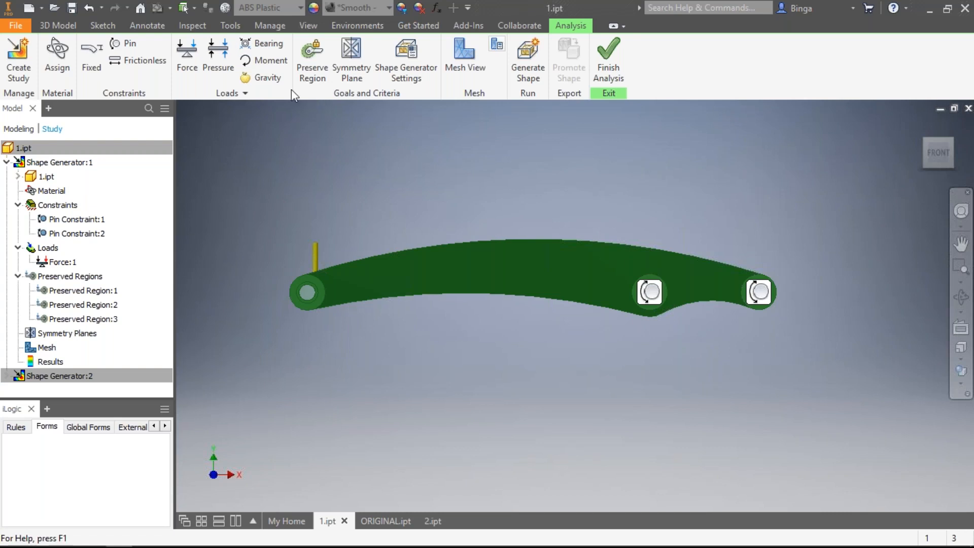
Add a symmetry plane through the middle of the arm's thickness, parallel to its front face, checking its position from the side.
{"action": "left_click", "coordinate": [349, 80]}
{"action": "left_click_drag", "start_coordinate": [369, 112], "coordinate": [198, 129]}
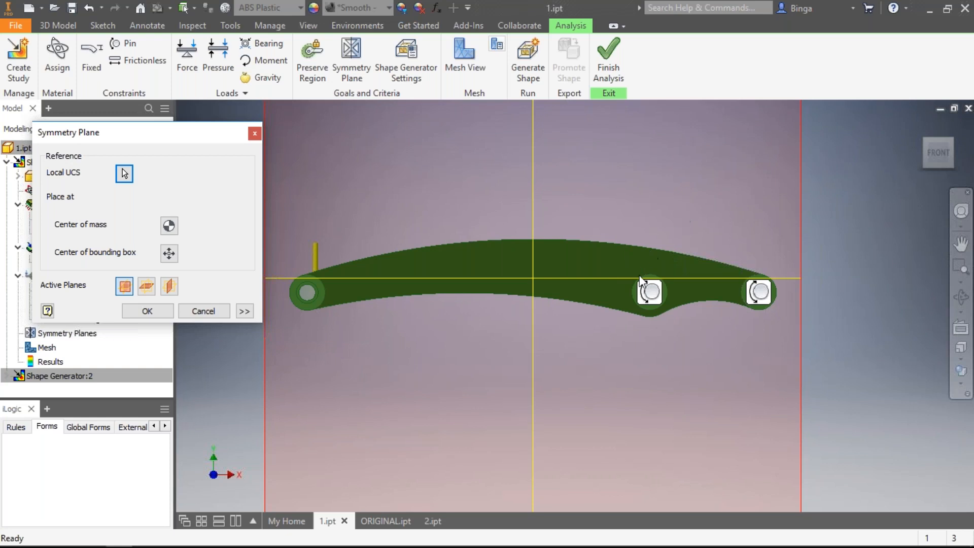
{"action": "scroll", "coordinate": [640, 279], "scroll_direction": "down", "scroll_amount": 3}
{"action": "middle_click_drag", "start_coordinate": [479, 307], "coordinate": [832, 178], "text": "shift"}
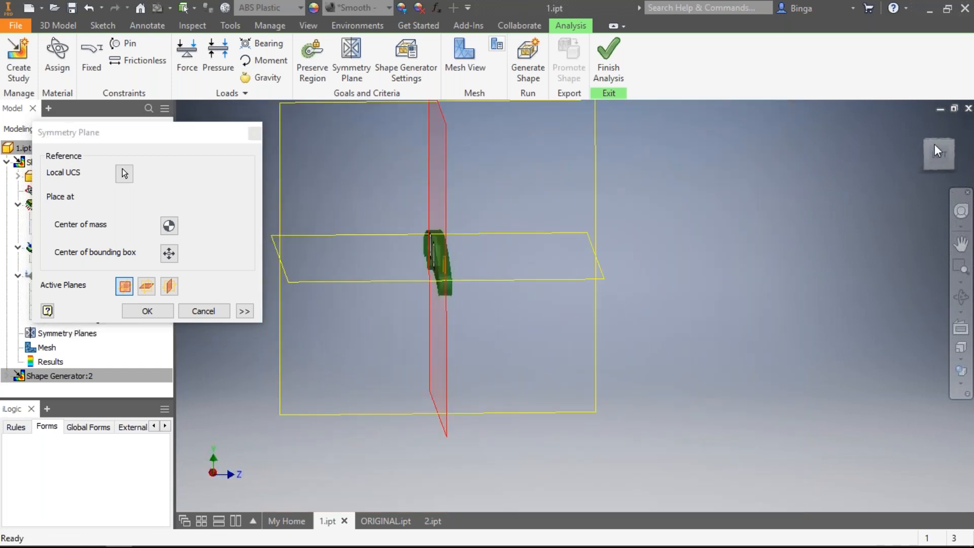
{"action": "left_click", "coordinate": [939, 157]}
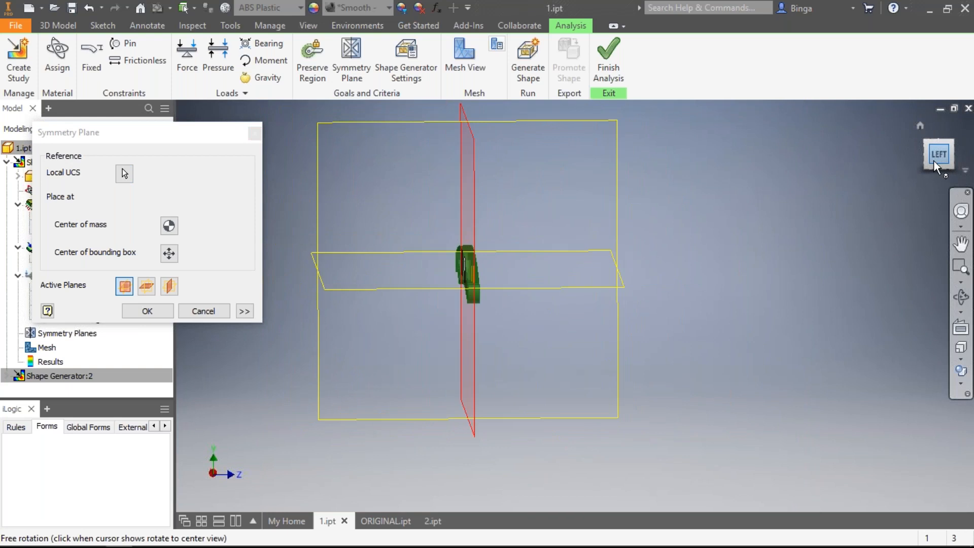
{"action": "scroll", "coordinate": [608, 319], "scroll_direction": "up", "scroll_amount": 4}
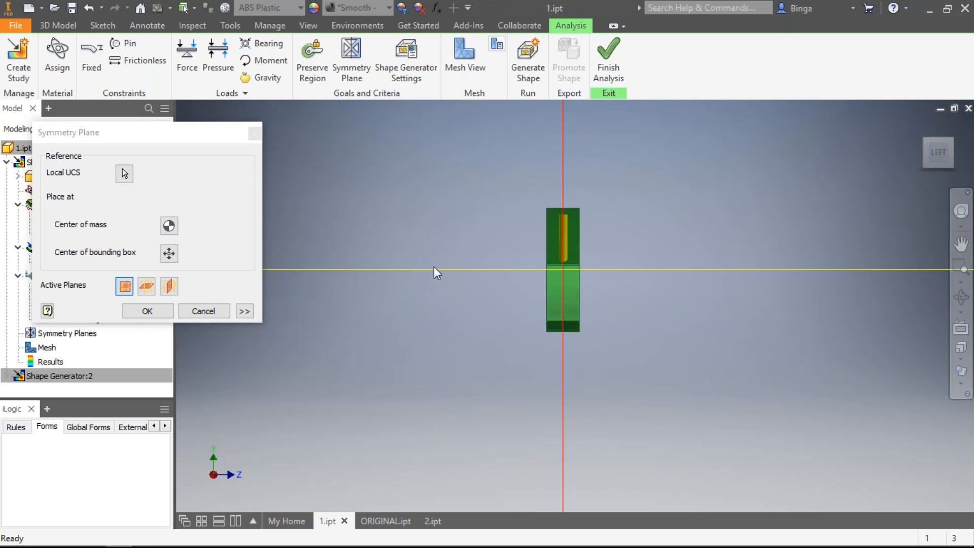
{"action": "scroll", "coordinate": [629, 209], "scroll_direction": "down", "scroll_amount": 5}
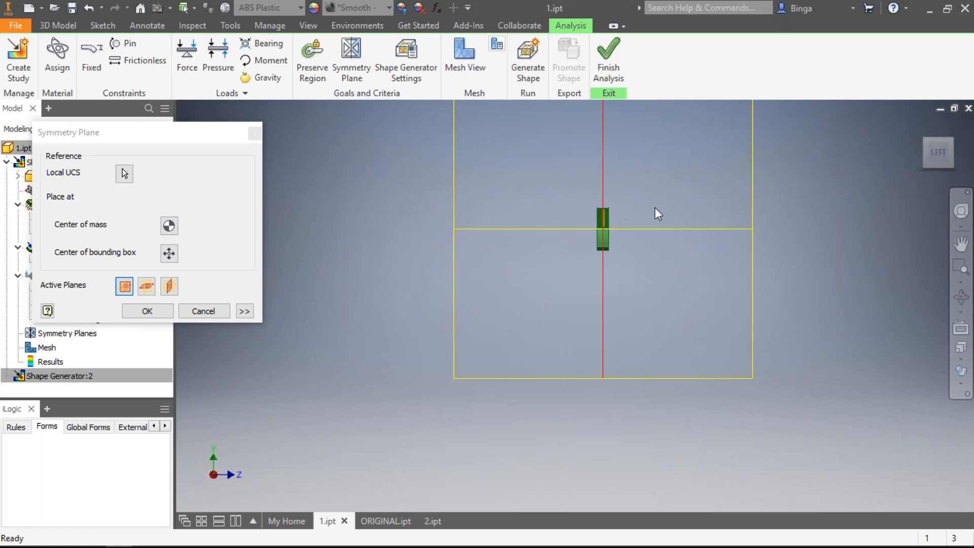
{"action": "middle_click_drag", "start_coordinate": [645, 211], "coordinate": [593, 258], "text": "shift"}
{"action": "left_click", "coordinate": [244, 311]}
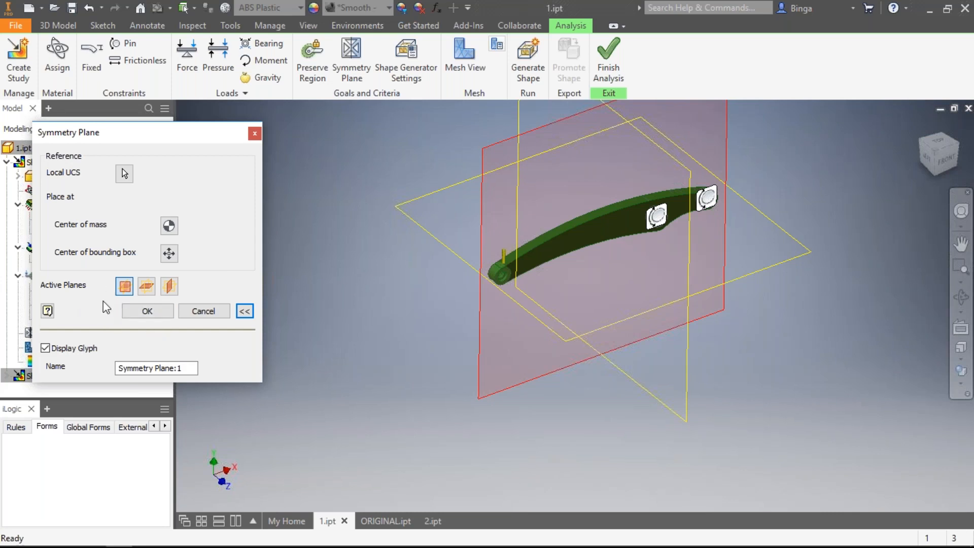
{"action": "left_click", "coordinate": [142, 311]}
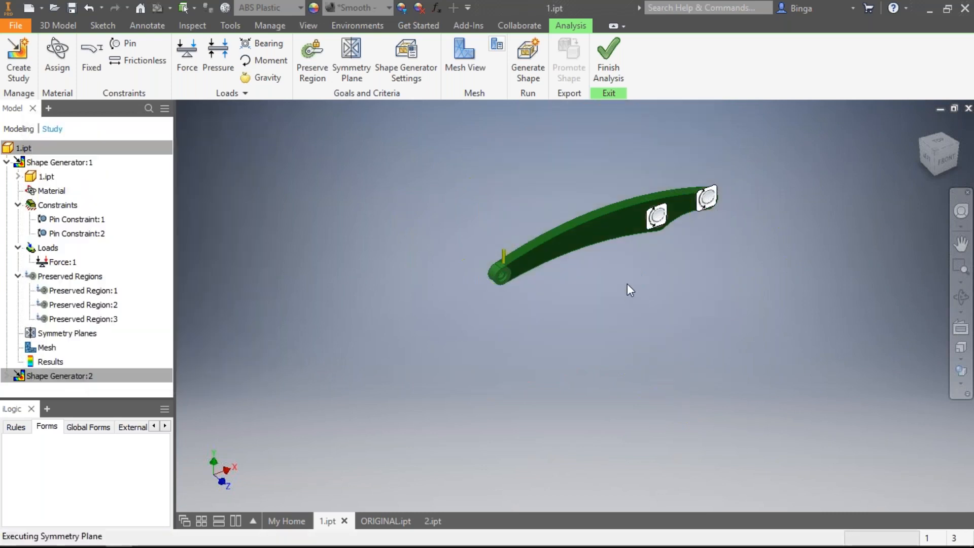
Consult the simulation checklist slide, and examine the mass target and mesh resolution in 1.ipt's Shape Generator settings without changing them.
{"action": "middle_click_drag", "start_coordinate": [525, 358], "coordinate": [507, 390], "text": "shift"}
{"action": "key", "text": "alt+Tab"}
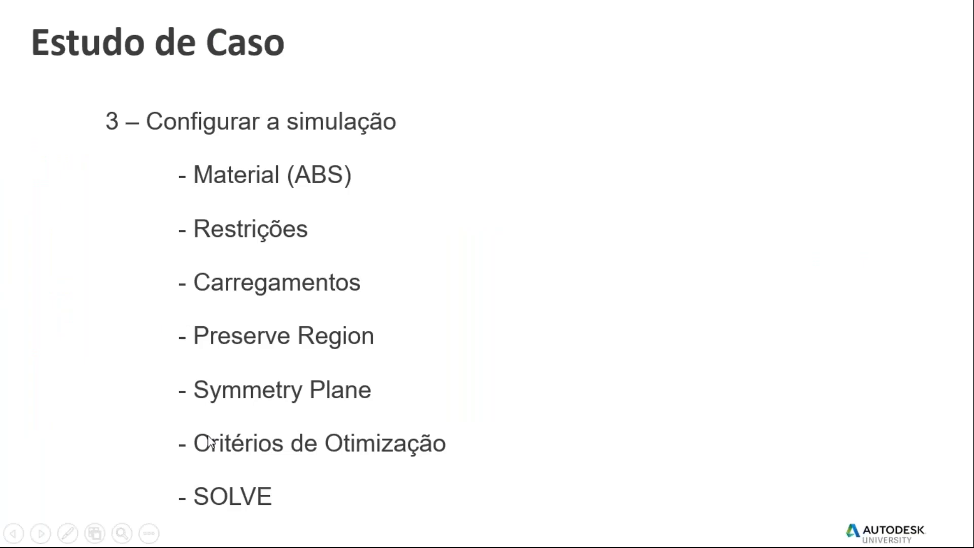
{"action": "key", "text": "alt+Tab"}
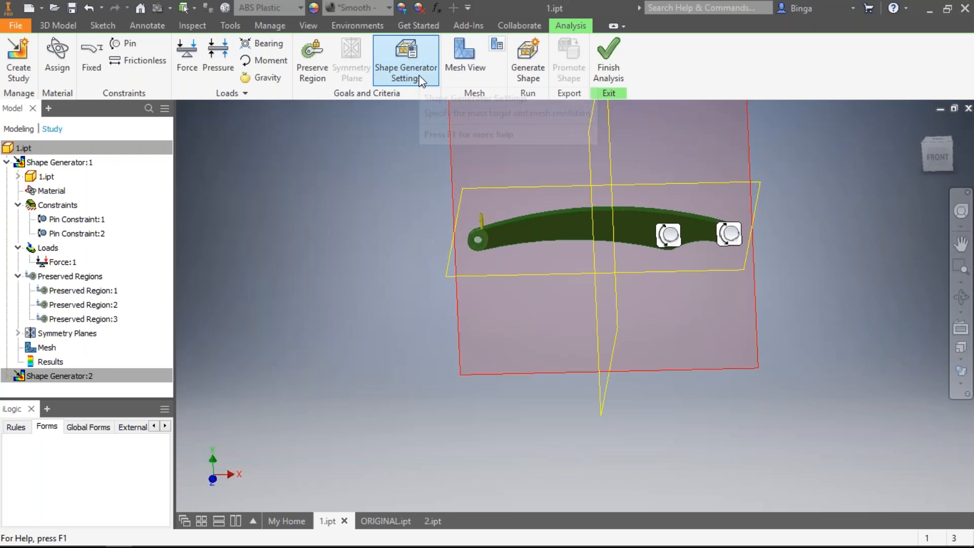
{"action": "left_click", "coordinate": [405, 80]}
{"action": "left_click_drag", "start_coordinate": [378, 117], "coordinate": [348, 122]}
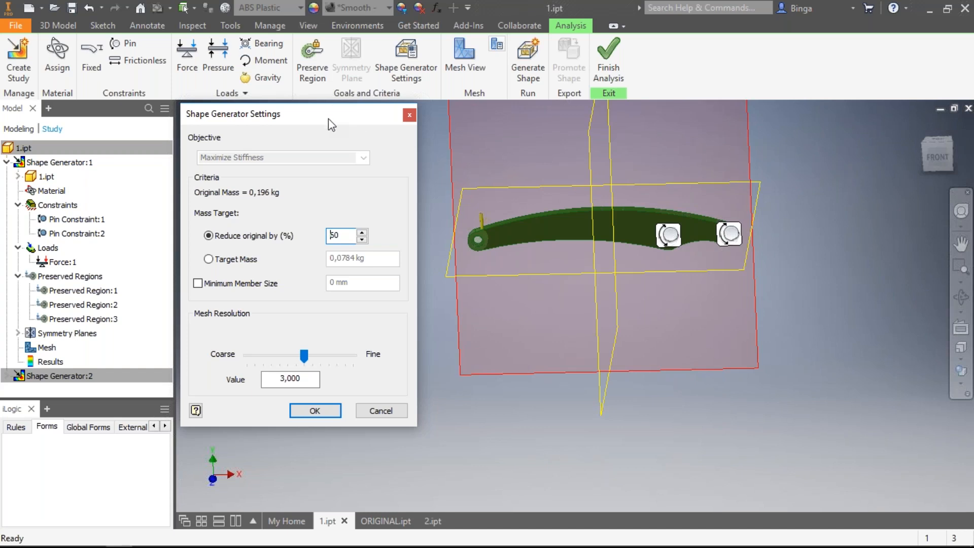
{"action": "left_click_drag", "start_coordinate": [331, 126], "coordinate": [300, 101]}
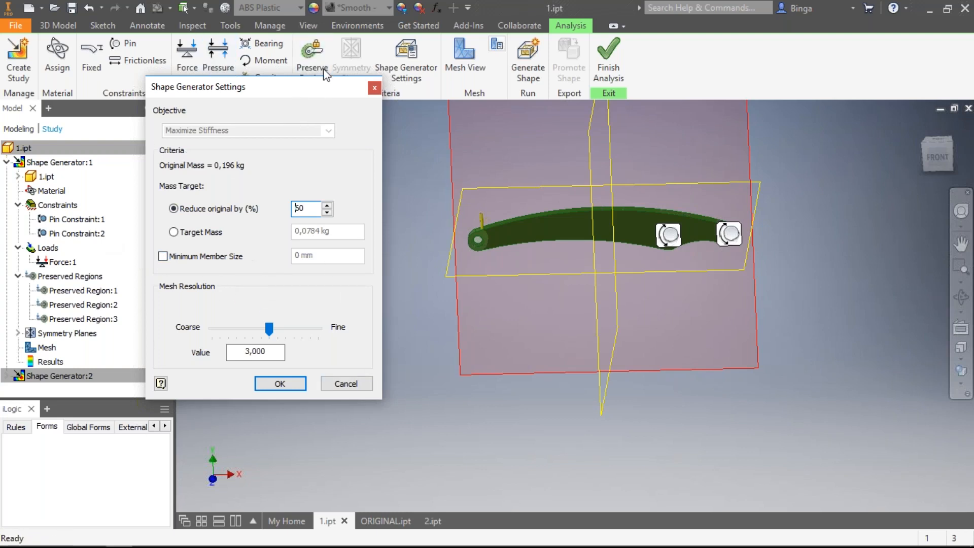
{"action": "left_click", "coordinate": [375, 88]}
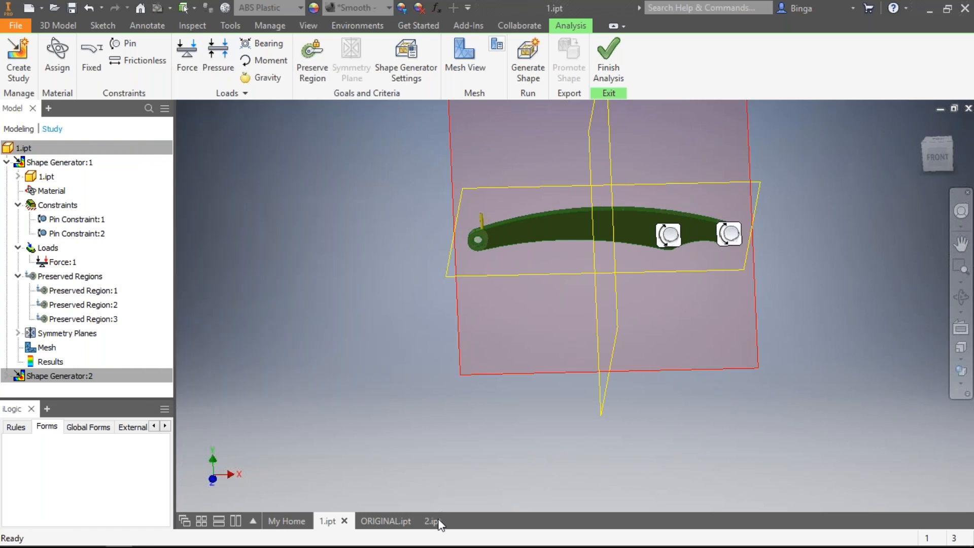
Switch to part 2.ipt and examine its Shape Generator mass target and mesh resolution, leaving the settings as they are.
{"action": "left_click", "coordinate": [437, 521]}
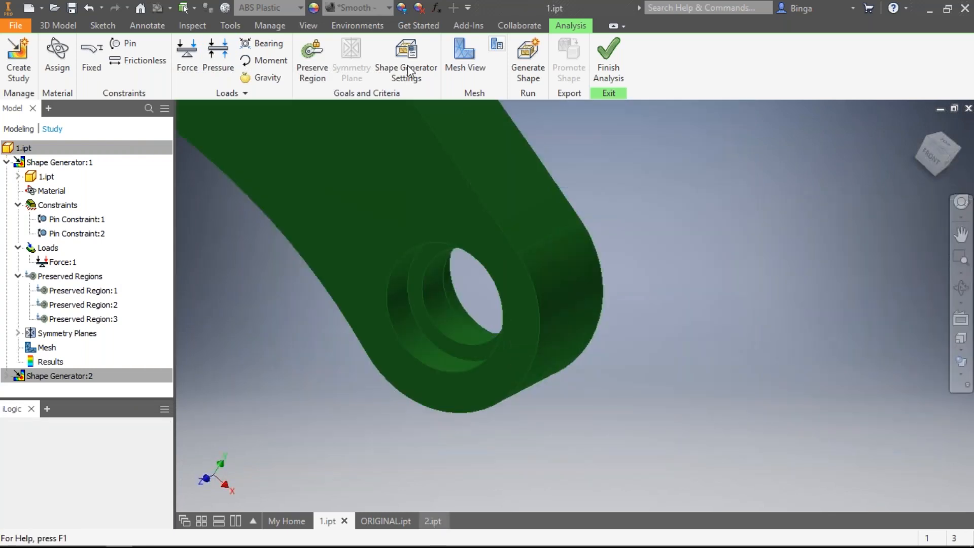
{"action": "left_click", "coordinate": [407, 65]}
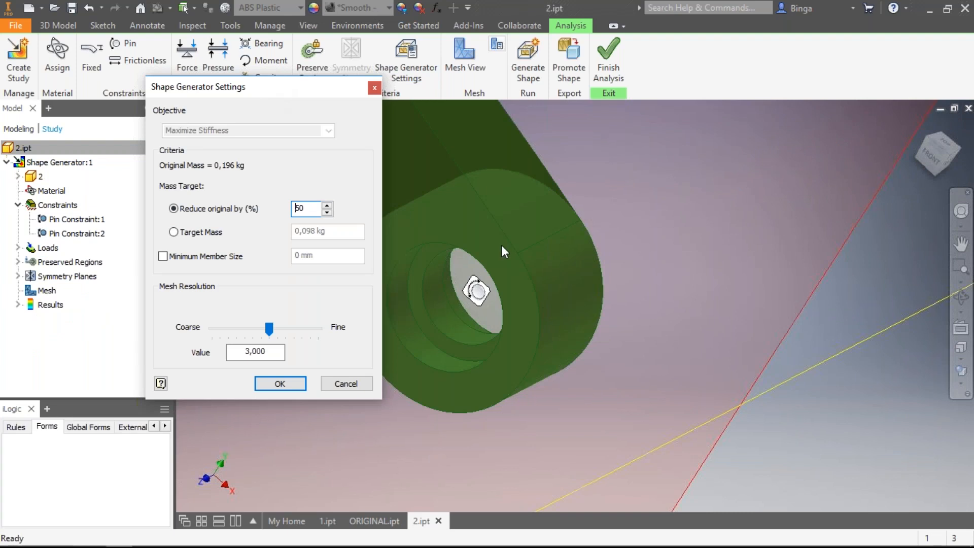
{"action": "scroll", "coordinate": [501, 245], "scroll_direction": "down", "scroll_amount": 5}
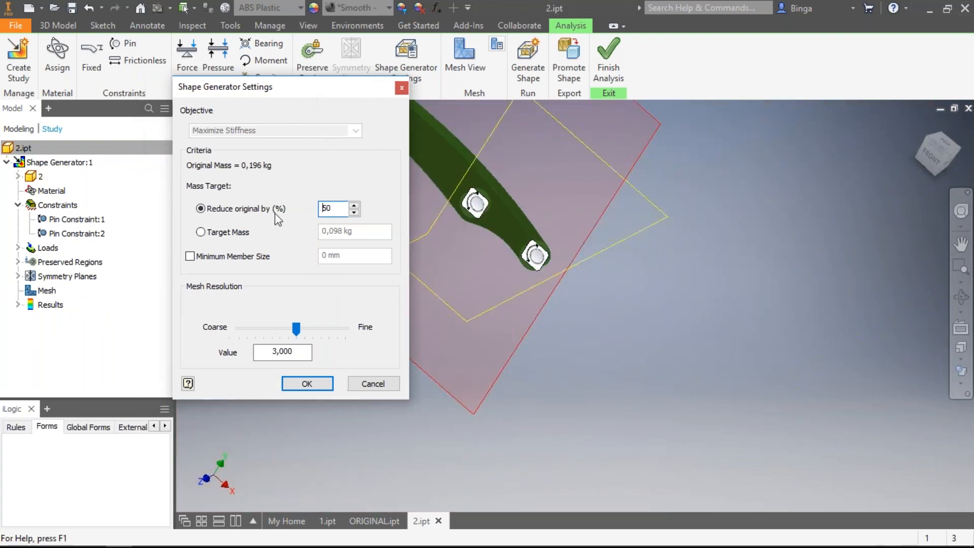
{"action": "middle_click_drag", "start_coordinate": [578, 249], "coordinate": [784, 325]}
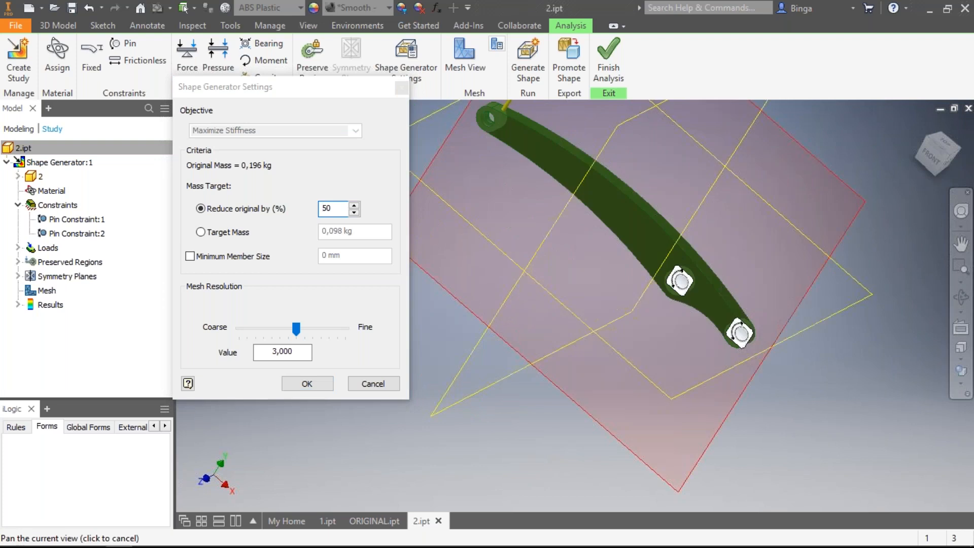
{"action": "middle_click_drag", "start_coordinate": [692, 308], "coordinate": [654, 274], "text": "shift"}
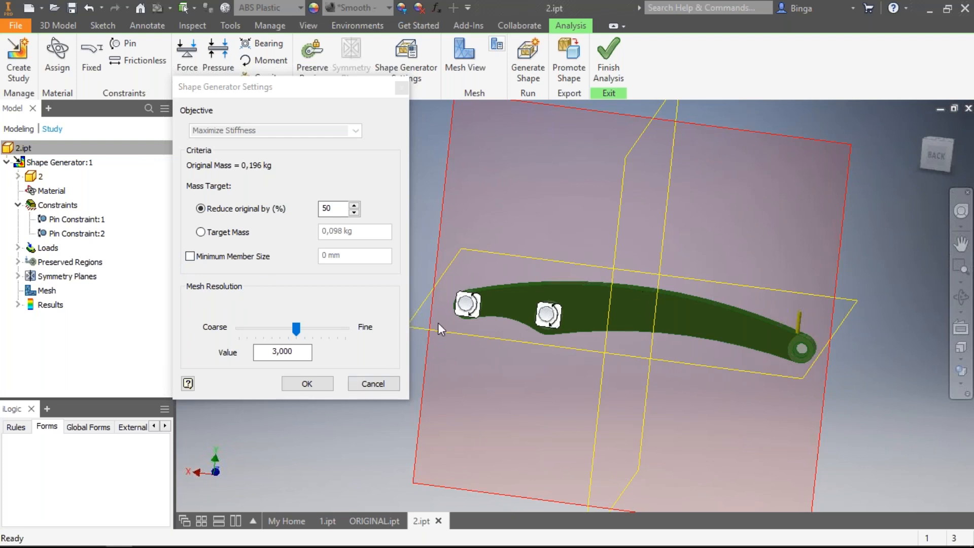
{"action": "left_click", "coordinate": [373, 388]}
{"action": "middle_click_drag", "start_coordinate": [460, 230], "coordinate": [269, 202]}
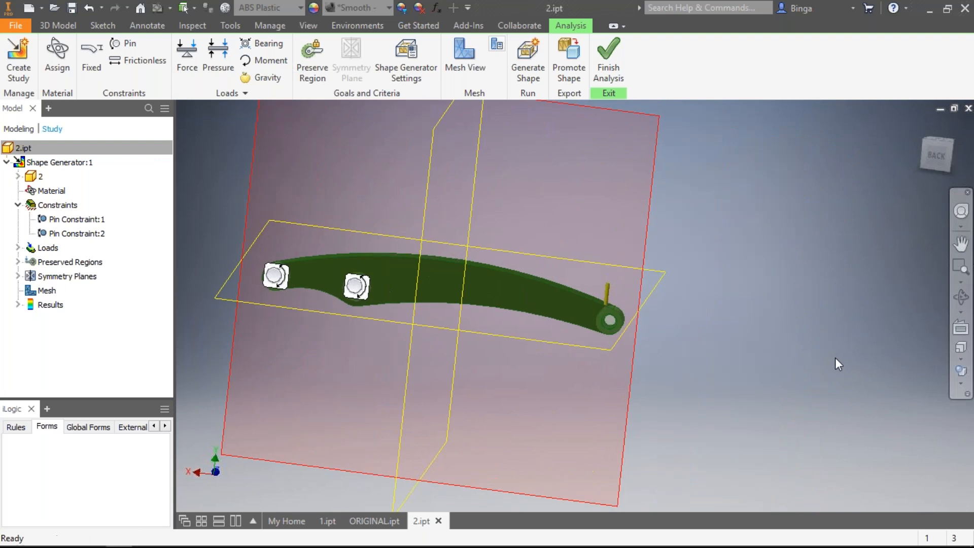
Display the finite element mesh on the 2.ipt arm and inspect it closely from several directions.
{"action": "left_click", "coordinate": [467, 62]}
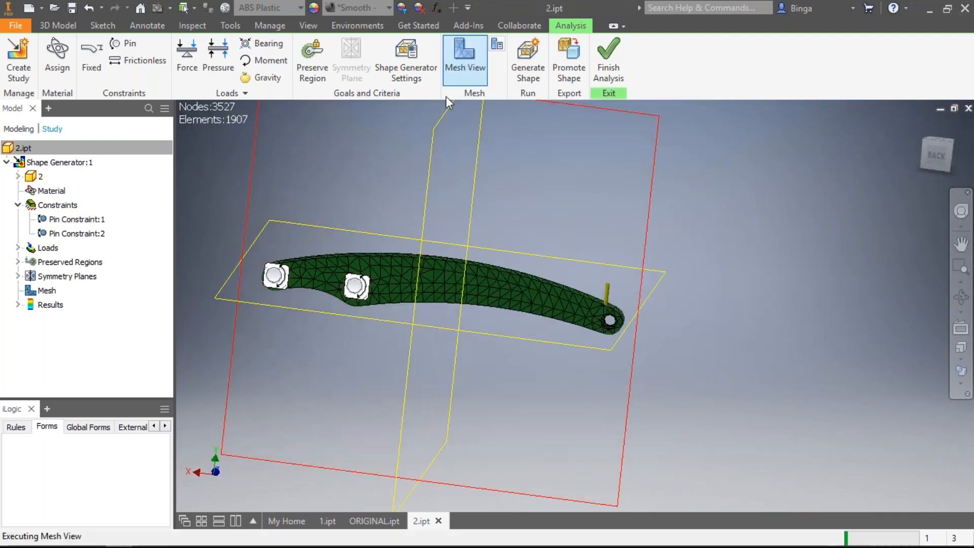
{"action": "scroll", "coordinate": [531, 272], "scroll_direction": "up", "scroll_amount": 3}
{"action": "scroll", "coordinate": [532, 272], "scroll_direction": "up", "scroll_amount": 2}
{"action": "middle_click_drag", "start_coordinate": [538, 342], "coordinate": [485, 250]}
{"action": "key", "text": "F6"}
{"action": "scroll", "coordinate": [379, 228], "scroll_direction": "up", "scroll_amount": 5}
{"action": "scroll", "coordinate": [403, 221], "scroll_direction": "down", "scroll_amount": 5}
{"action": "scroll", "coordinate": [403, 221], "scroll_direction": "down", "scroll_amount": 3}
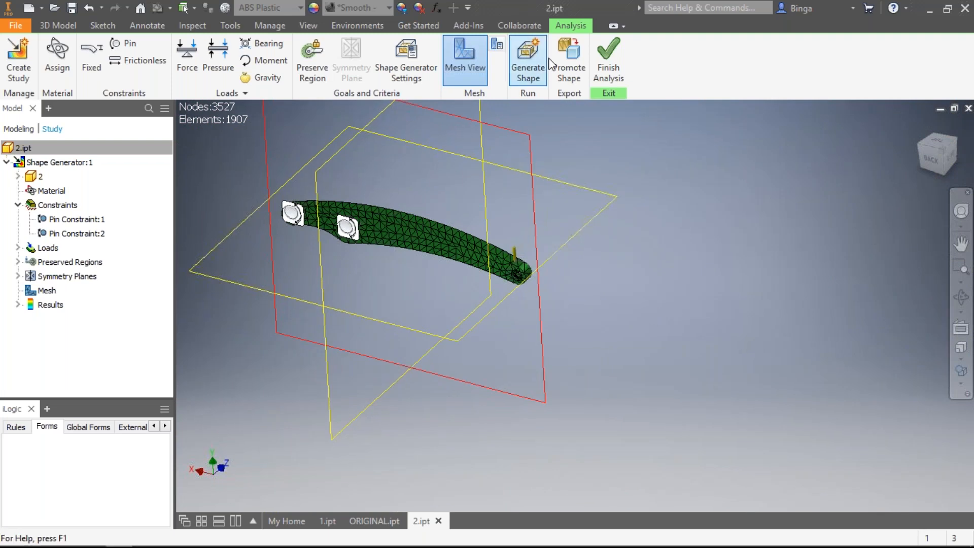
Examine the Generate Shape run dialog and its warnings for 2.ipt, and leave it without running the study.
{"action": "left_click", "coordinate": [525, 67]}
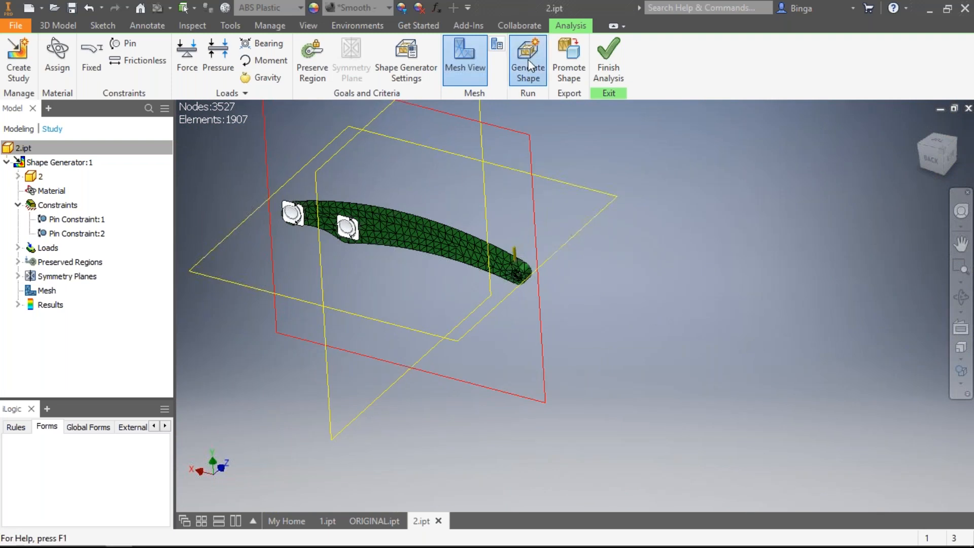
{"action": "left_click", "coordinate": [393, 293]}
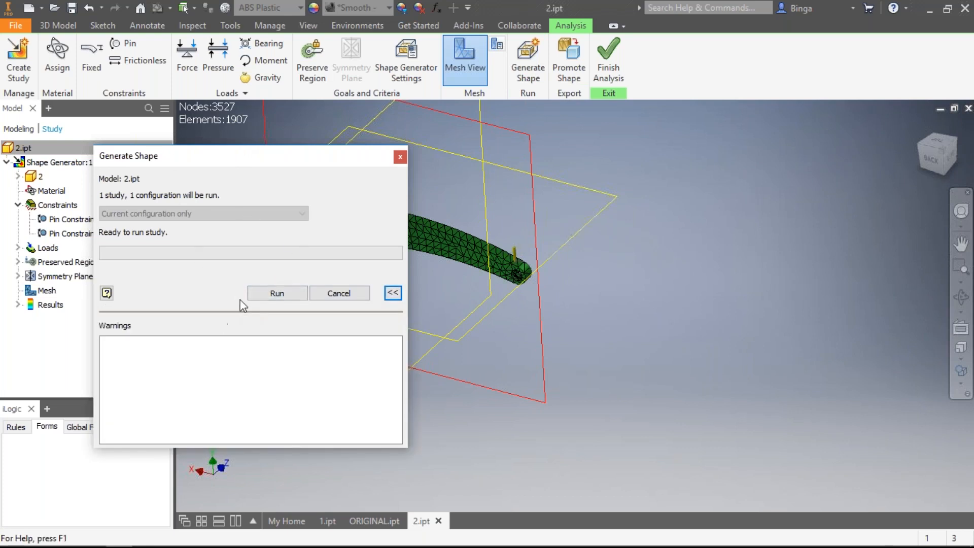
{"action": "left_click_drag", "start_coordinate": [185, 161], "coordinate": [240, 152]}
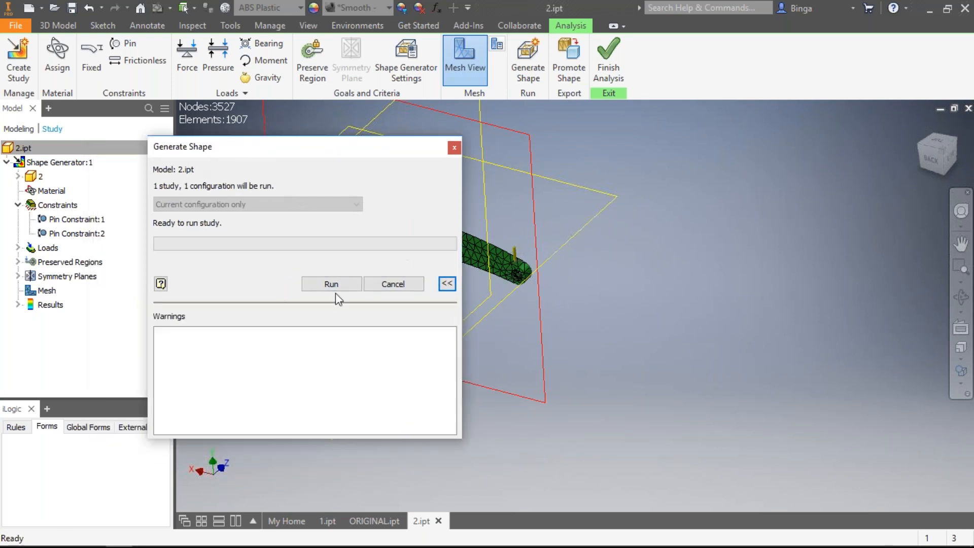
{"action": "left_click", "coordinate": [402, 284]}
Open part 3.ipt from the 3 - FIX MESH folder.
{"action": "left_click", "coordinate": [52, 9]}
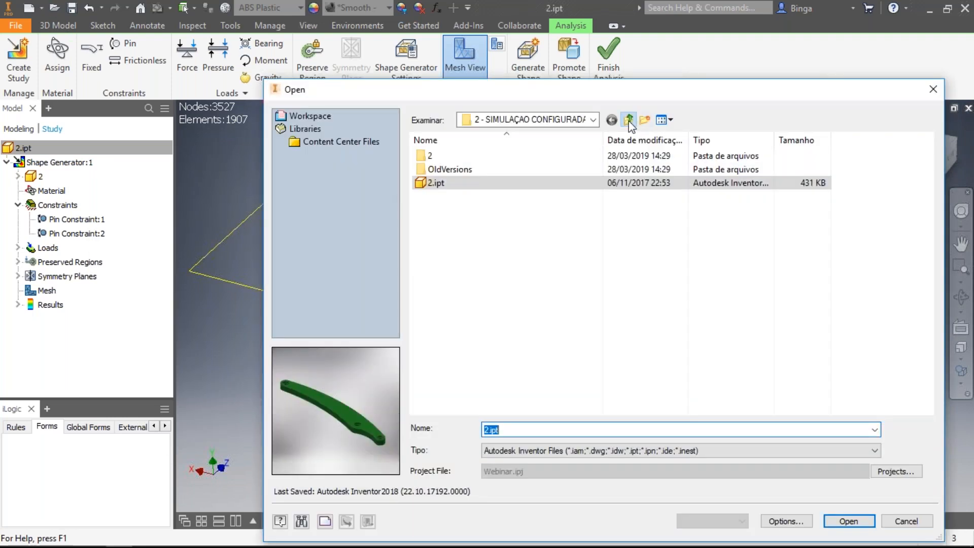
{"action": "left_click", "coordinate": [627, 120]}
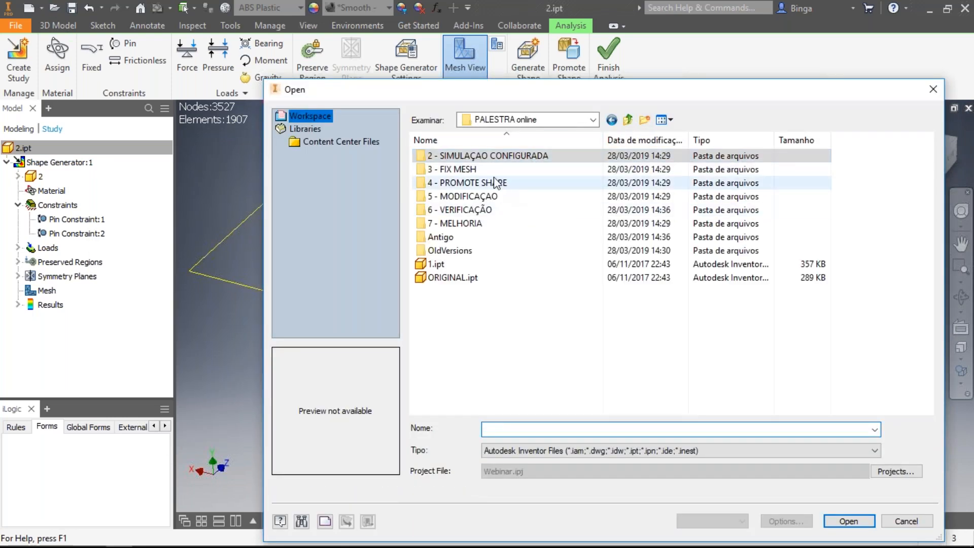
{"action": "double_click", "coordinate": [489, 169]}
{"action": "left_click", "coordinate": [476, 184]}
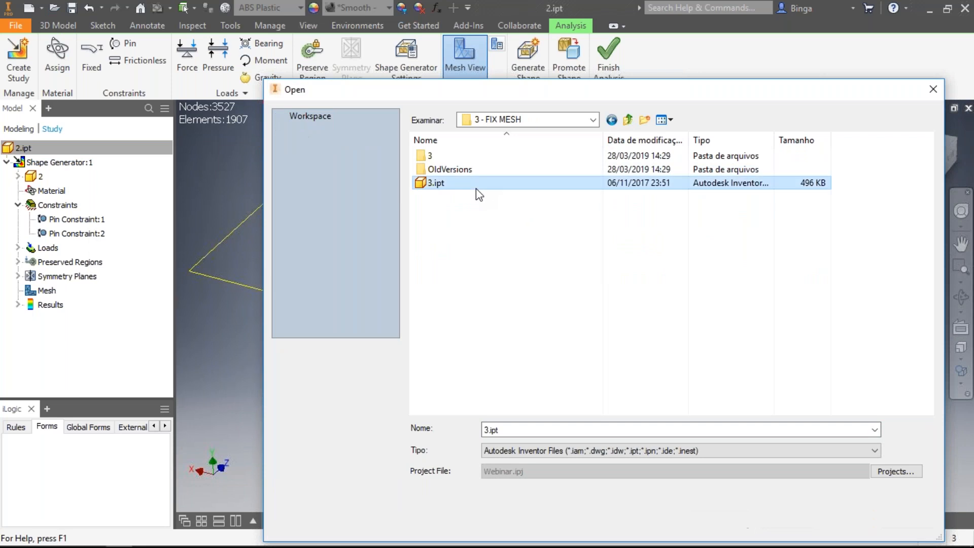
{"action": "double_click", "coordinate": [476, 183]}
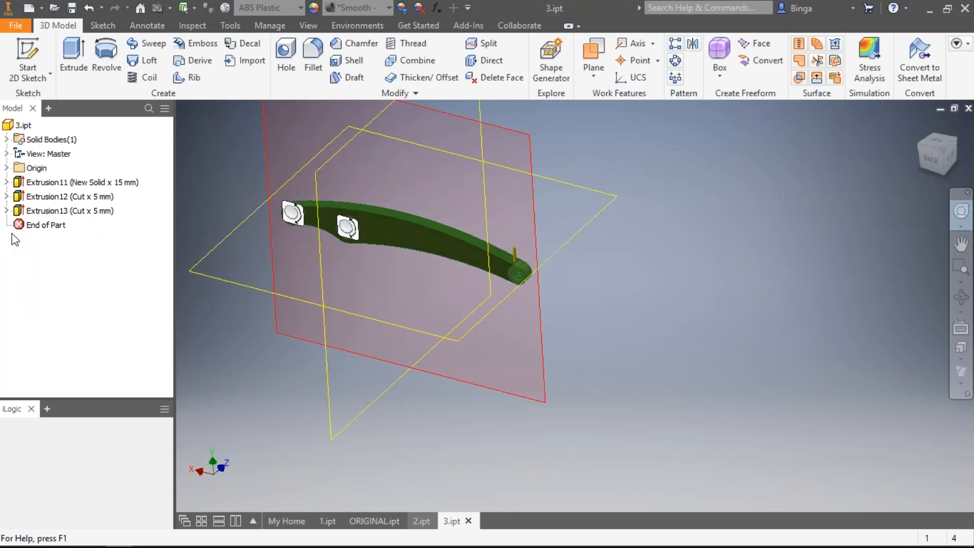
Display the stored Shape Generator result of the 2.ipt study on the arm.
{"action": "left_click", "coordinate": [18, 305]}
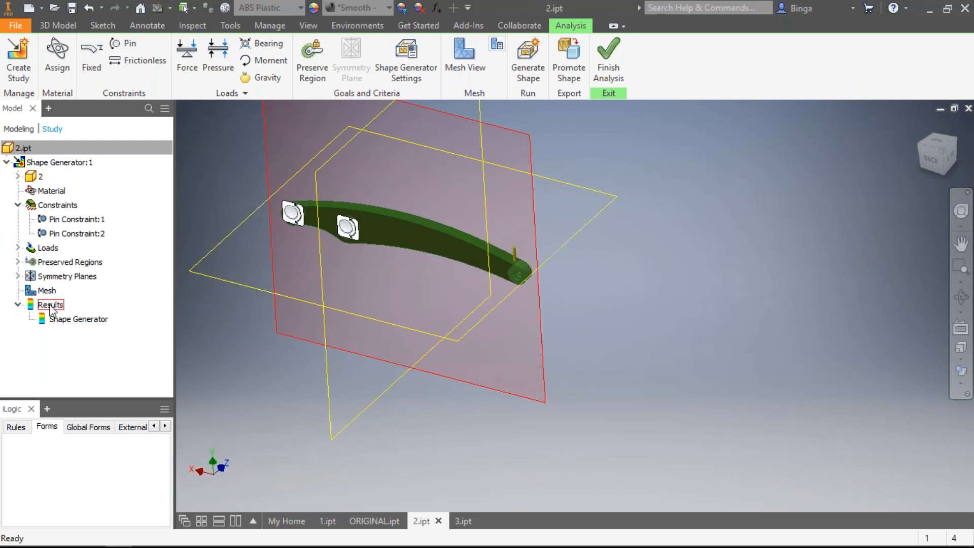
{"action": "double_click", "coordinate": [61, 320]}
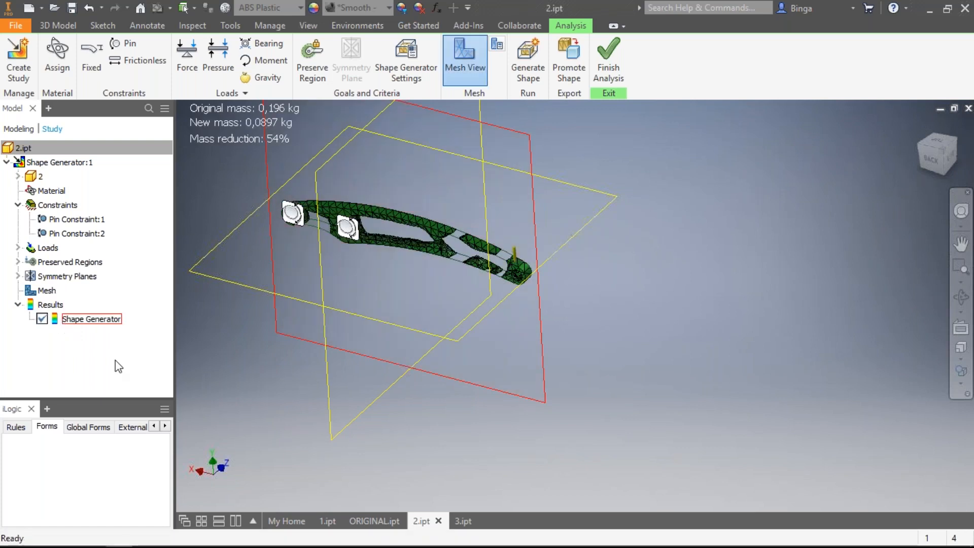
Examine the optimized shape of the 2.ipt arm from the back, including its jagged opening edges toward the loaded end.
{"action": "left_click", "coordinate": [932, 160]}
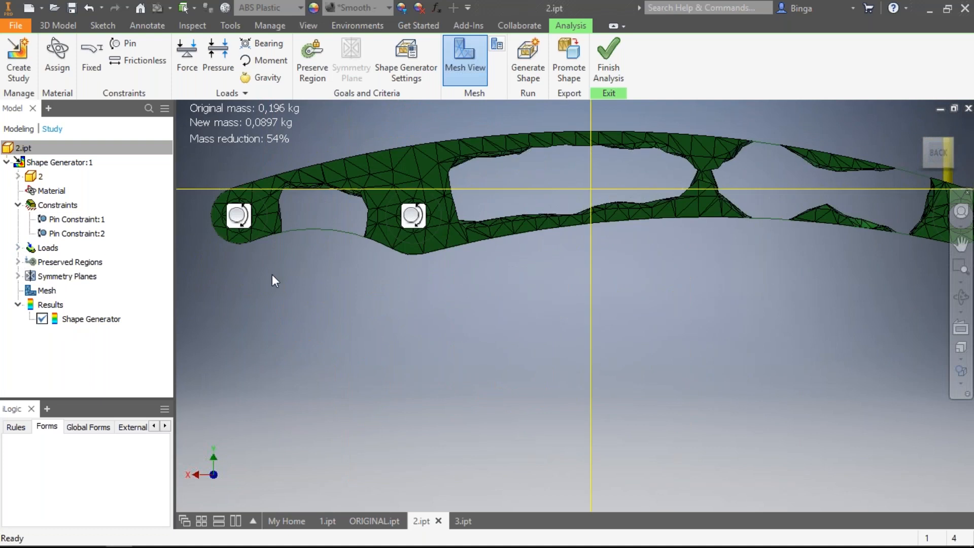
{"action": "scroll", "coordinate": [554, 315], "scroll_direction": "down", "scroll_amount": 3}
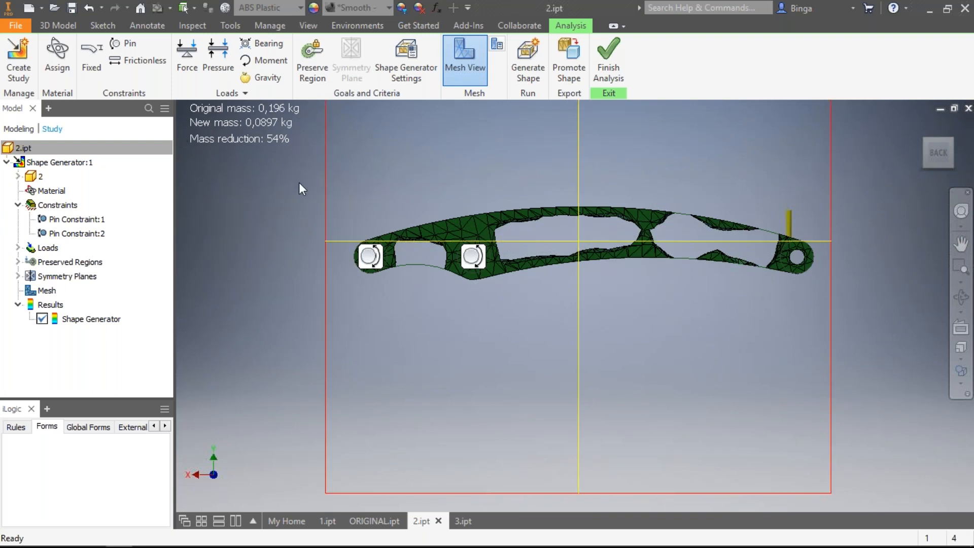
{"action": "scroll", "coordinate": [664, 178], "scroll_direction": "up", "scroll_amount": 10}
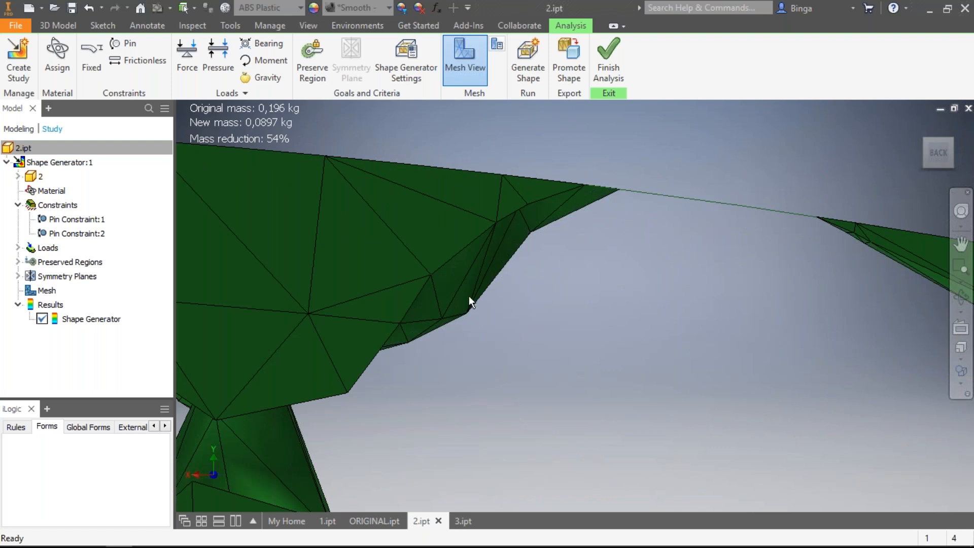
{"action": "scroll", "coordinate": [822, 246], "scroll_direction": "down", "scroll_amount": 5}
{"action": "middle_click_drag", "start_coordinate": [695, 248], "coordinate": [269, 177]}
{"action": "middle_click_drag", "start_coordinate": [500, 322], "coordinate": [317, 241]}
{"action": "middle_click_drag", "start_coordinate": [300, 301], "coordinate": [598, 268]}
{"action": "scroll", "coordinate": [598, 267], "scroll_direction": "down", "scroll_amount": 4}
{"action": "middle_click_drag", "start_coordinate": [610, 326], "coordinate": [877, 352]}
{"action": "middle_click_drag", "start_coordinate": [782, 329], "coordinate": [626, 325]}
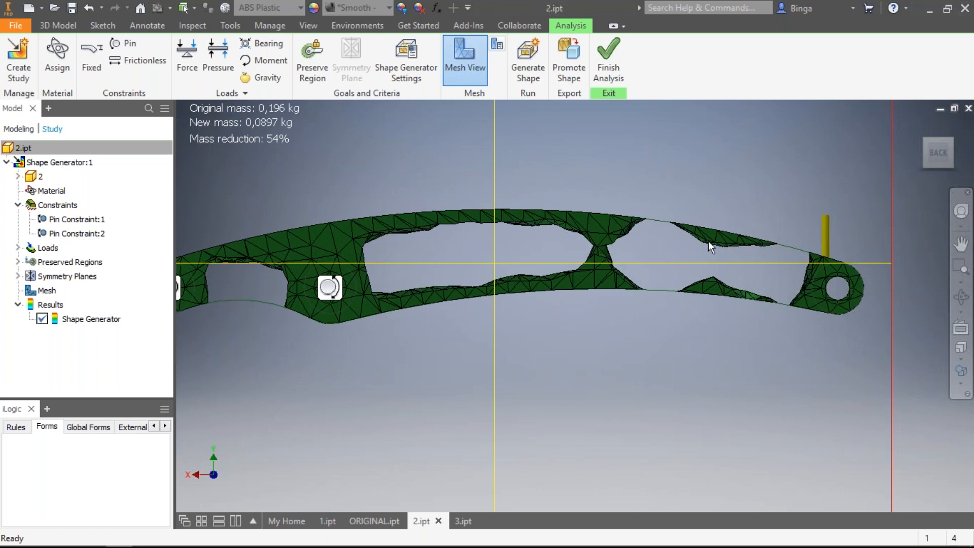
{"action": "scroll", "coordinate": [707, 224], "scroll_direction": "up", "scroll_amount": 3}
{"action": "scroll", "coordinate": [673, 262], "scroll_direction": "down", "scroll_amount": 5}
{"action": "middle_click_drag", "start_coordinate": [594, 208], "coordinate": [601, 231], "text": "shift"}
{"action": "scroll", "coordinate": [672, 288], "scroll_direction": "up", "scroll_amount": 5}
{"action": "scroll", "coordinate": [669, 293], "scroll_direction": "down", "scroll_amount": 3}
{"action": "mouse_move", "coordinate": [638, 352]}
{"action": "middle_mouse_down", "text": "shift"}
{"action": "mouse_move", "coordinate": [649, 324]}
{"action": "mouse_move", "coordinate": [642, 349]}
{"action": "middle_mouse_up", "text": "shift"}
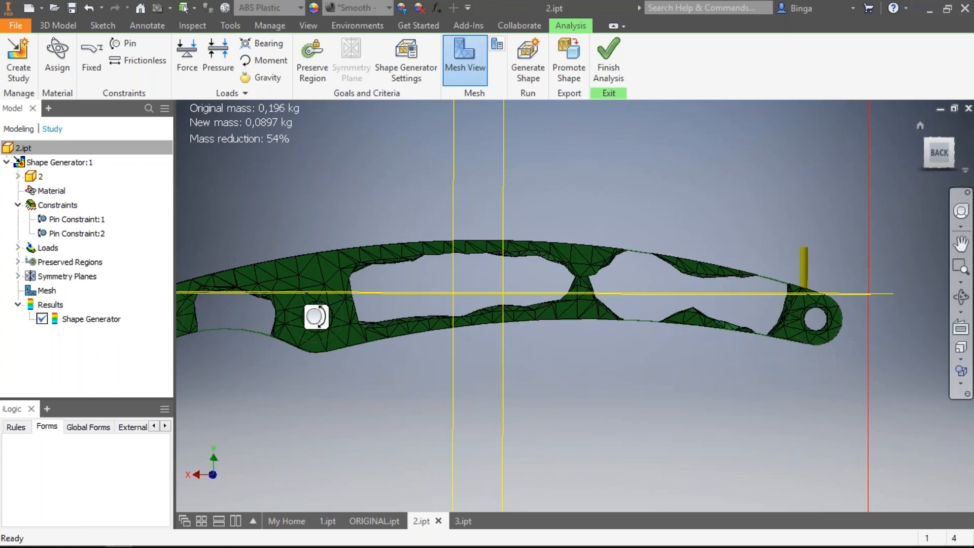
Follow the optimized arm's outline in the straight back view from the pinned holes to the loaded hole.
{"action": "left_click", "coordinate": [932, 158]}
{"action": "scroll", "coordinate": [633, 296], "scroll_direction": "up", "scroll_amount": 3}
{"action": "middle_click_drag", "start_coordinate": [633, 296], "coordinate": [721, 227]}
{"action": "middle_click_drag", "start_coordinate": [337, 266], "coordinate": [440, 242]}
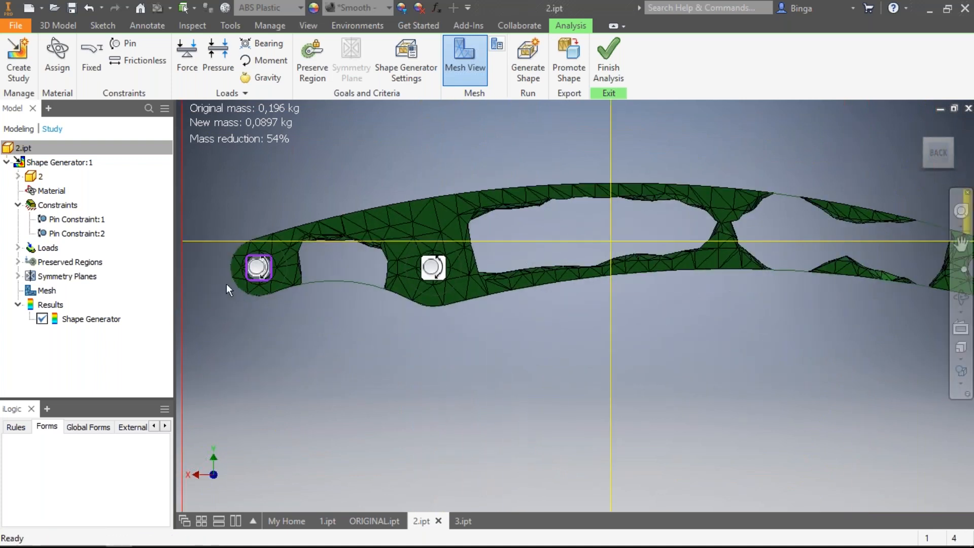
{"action": "middle_click_drag", "start_coordinate": [613, 328], "coordinate": [504, 318]}
{"action": "middle_click_drag", "start_coordinate": [501, 231], "coordinate": [557, 298]}
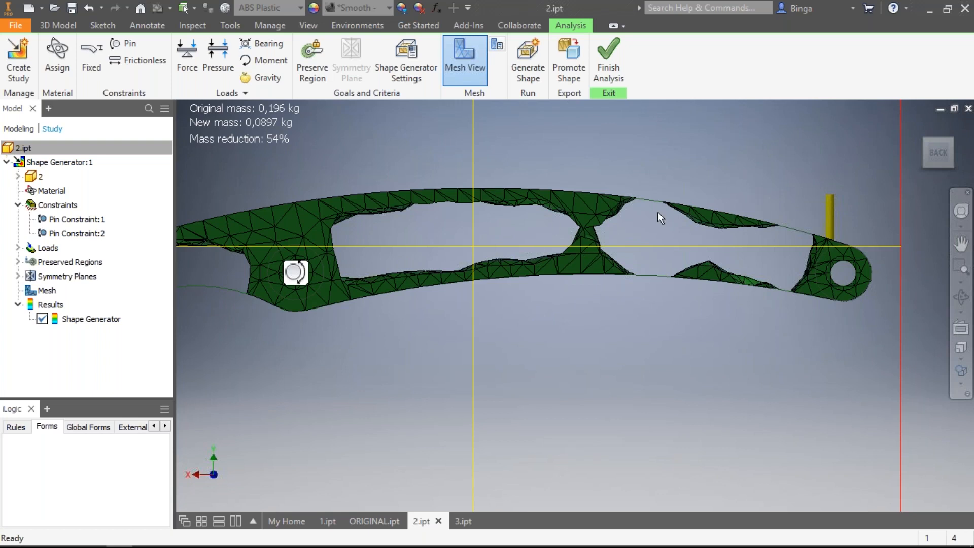
Inspect at an angle the disconnected, faceted pieces of material left near the arm's loaded end.
{"action": "middle_click_drag", "start_coordinate": [678, 229], "coordinate": [694, 249], "text": "shift"}
{"action": "scroll", "coordinate": [692, 245], "scroll_direction": "down", "scroll_amount": 5}
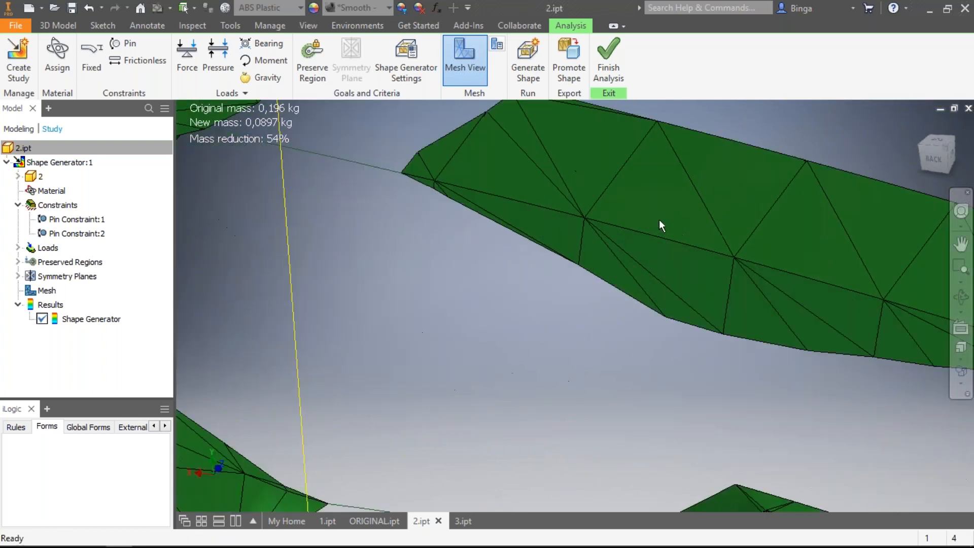
{"action": "middle_click_drag", "start_coordinate": [678, 286], "coordinate": [583, 238], "text": "shift"}
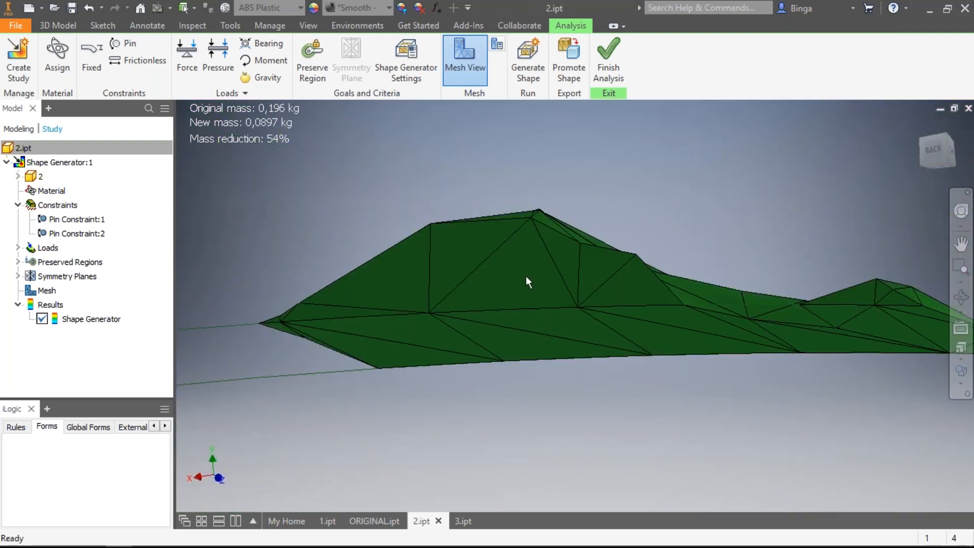
{"action": "middle_click_drag", "start_coordinate": [495, 260], "coordinate": [523, 249], "text": "shift"}
{"action": "scroll", "coordinate": [571, 349], "scroll_direction": "up", "scroll_amount": 3}
{"action": "middle_click_drag", "start_coordinate": [571, 349], "coordinate": [456, 365]}
{"action": "middle_click_drag", "start_coordinate": [456, 283], "coordinate": [457, 293]}
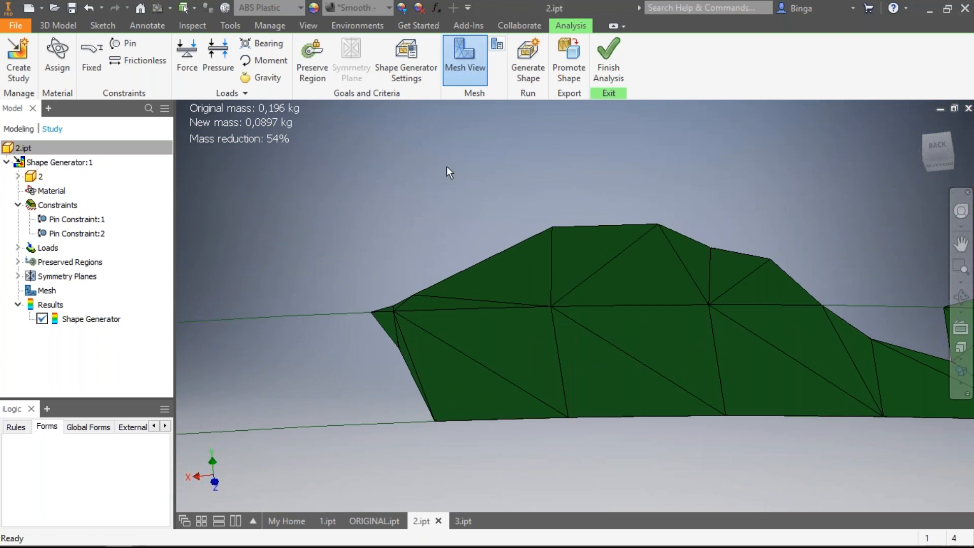
Inspect closely the uneven faceted surface of the lower strut and the web in the middle of the arm.
{"action": "scroll", "coordinate": [446, 165], "scroll_direction": "down", "scroll_amount": 3}
{"action": "middle_click_drag", "start_coordinate": [446, 166], "coordinate": [474, 187], "text": "shift"}
{"action": "scroll", "coordinate": [474, 188], "scroll_direction": "up", "scroll_amount": 3}
{"action": "scroll", "coordinate": [431, 325], "scroll_direction": "up", "scroll_amount": 4}
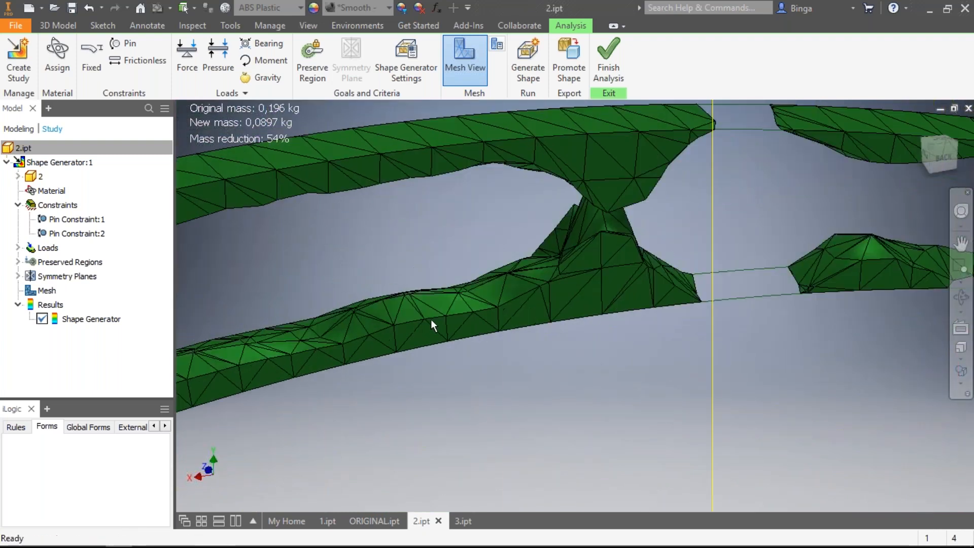
{"action": "scroll", "coordinate": [432, 317], "scroll_direction": "up", "scroll_amount": 3}
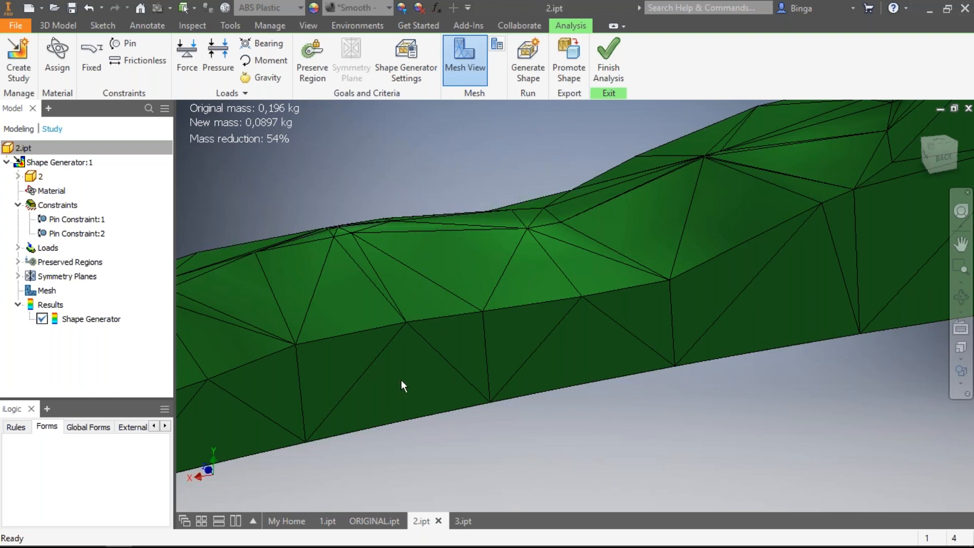
{"action": "scroll", "coordinate": [401, 379], "scroll_direction": "up", "scroll_amount": 5}
{"action": "key", "text": "F2"}
{"action": "key", "text": "F4"}
{"action": "left_click_drag", "start_coordinate": [528, 294], "coordinate": [402, 368]}
{"action": "key", "text": "F2"}
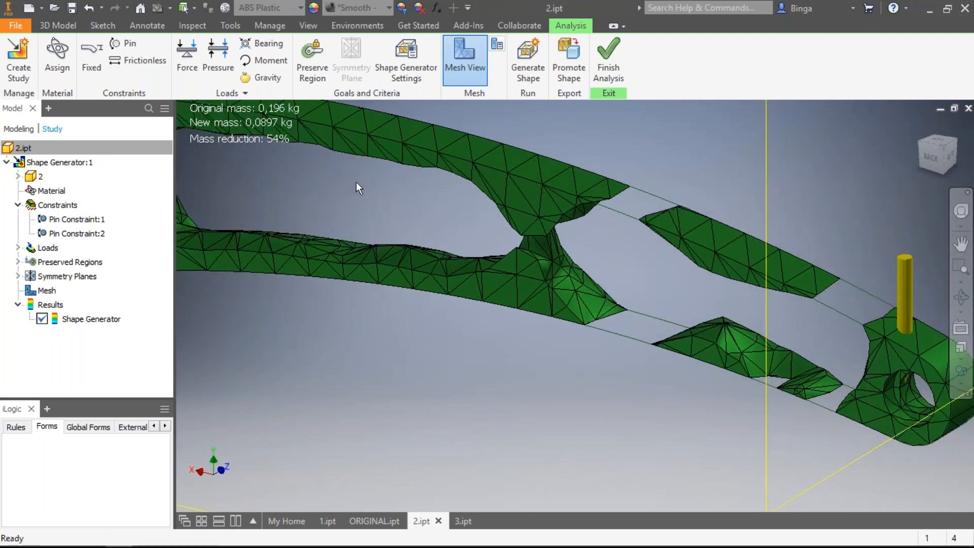
Make a copy of the Shape Generator:1 study.
{"action": "left_click", "coordinate": [6, 163]}
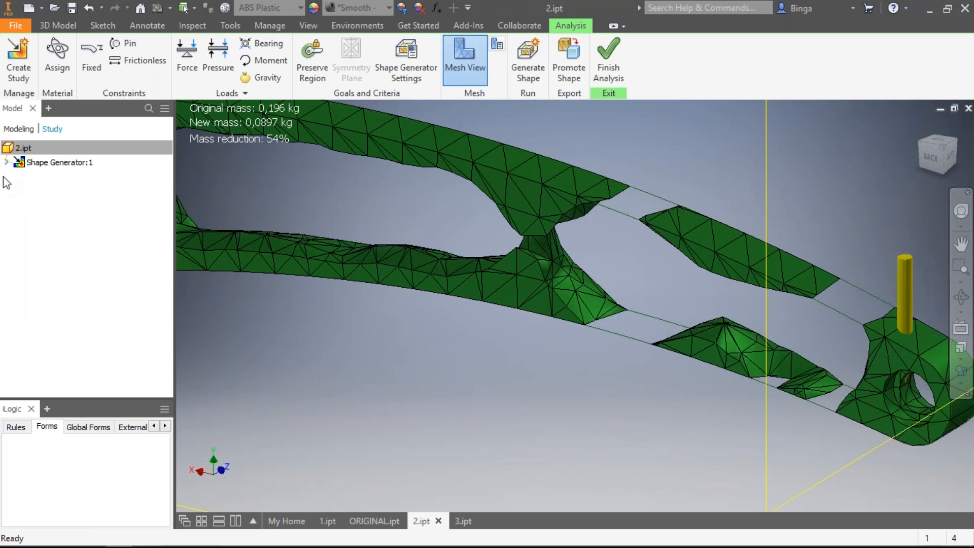
{"action": "left_click", "coordinate": [31, 163]}
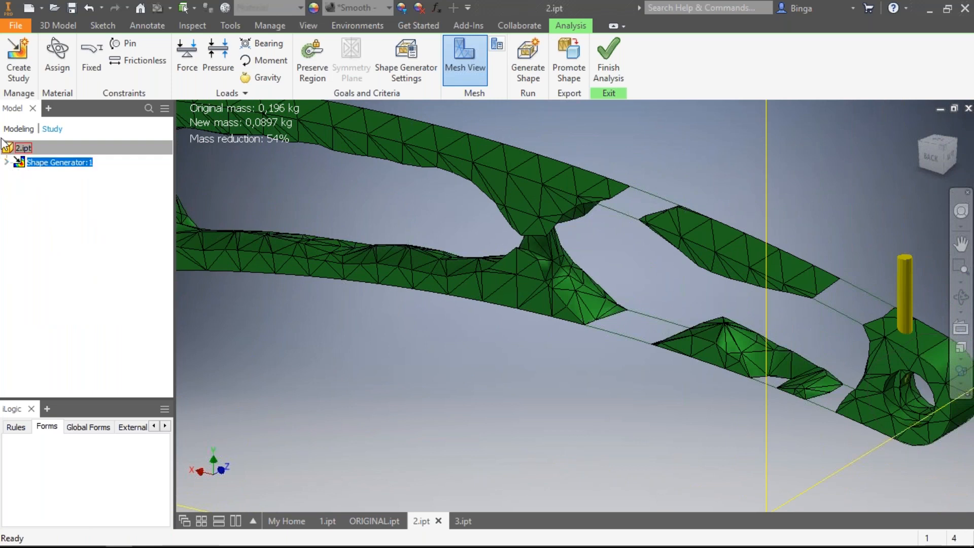
{"action": "left_click", "coordinate": [6, 162]}
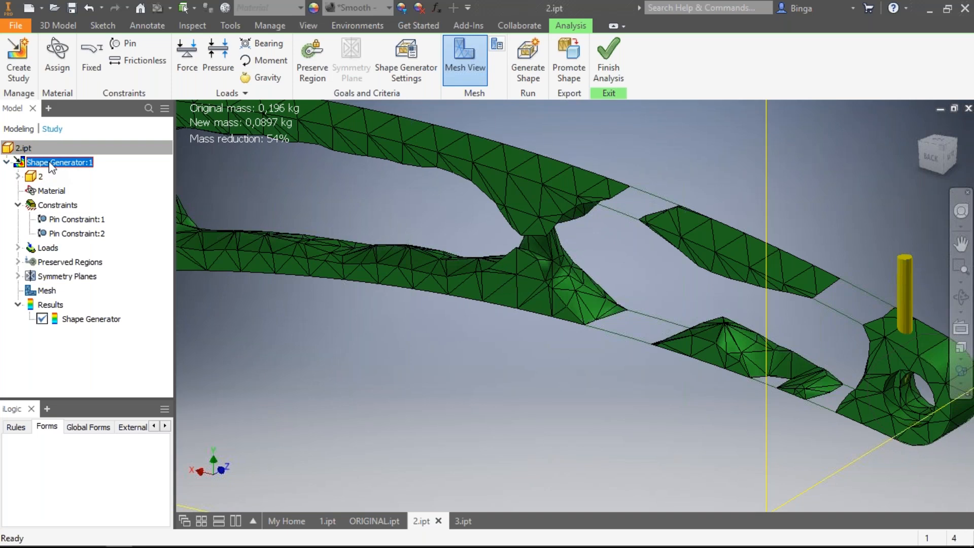
{"action": "right_click", "coordinate": [44, 164]}
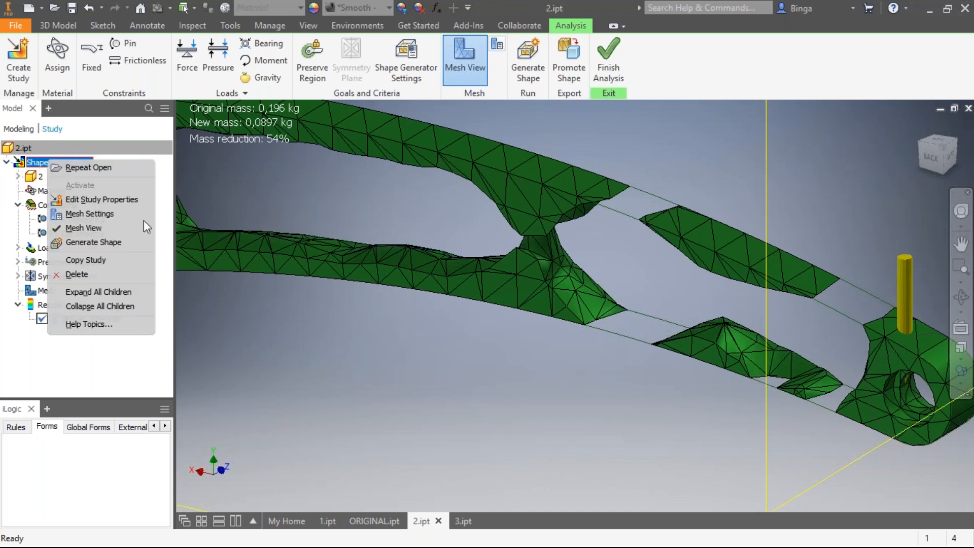
{"action": "left_click", "coordinate": [129, 260]}
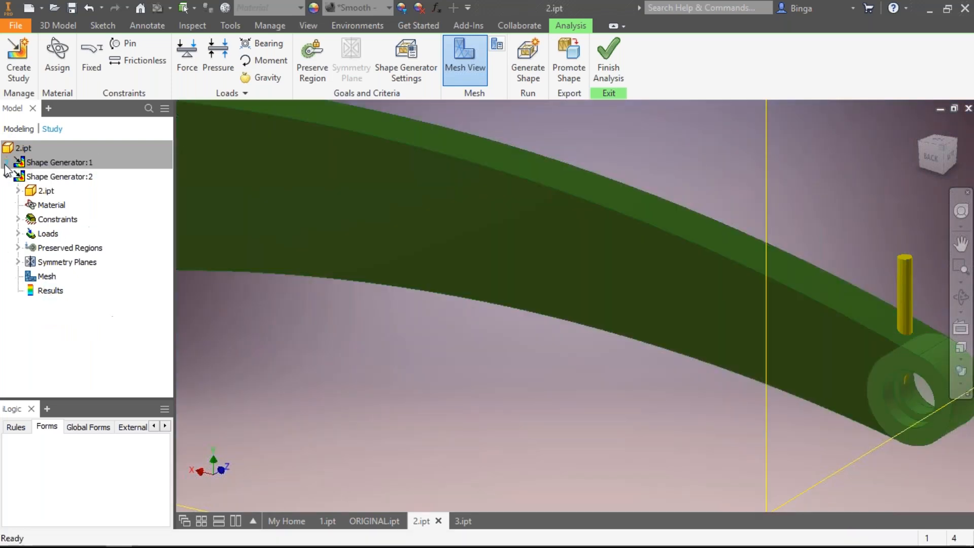
Review the constraints, load, preserved regions and symmetry plane carried over into the copied study.
{"action": "left_click", "coordinate": [18, 218]}
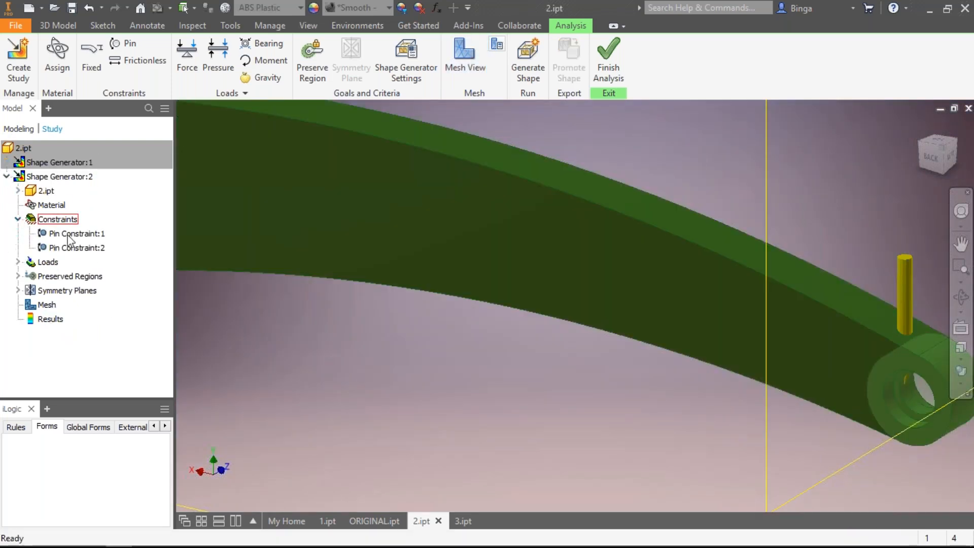
{"action": "left_click", "coordinate": [18, 262]}
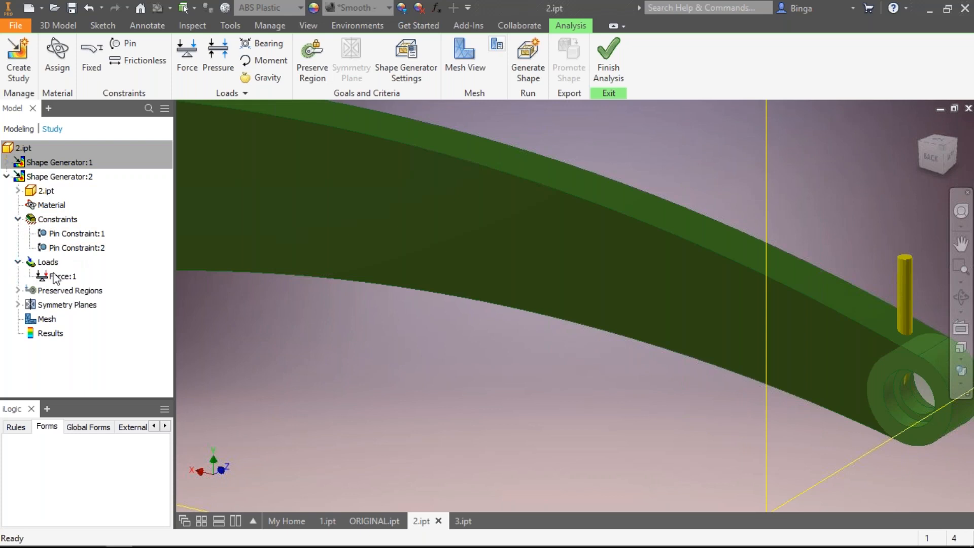
{"action": "left_click", "coordinate": [18, 290]}
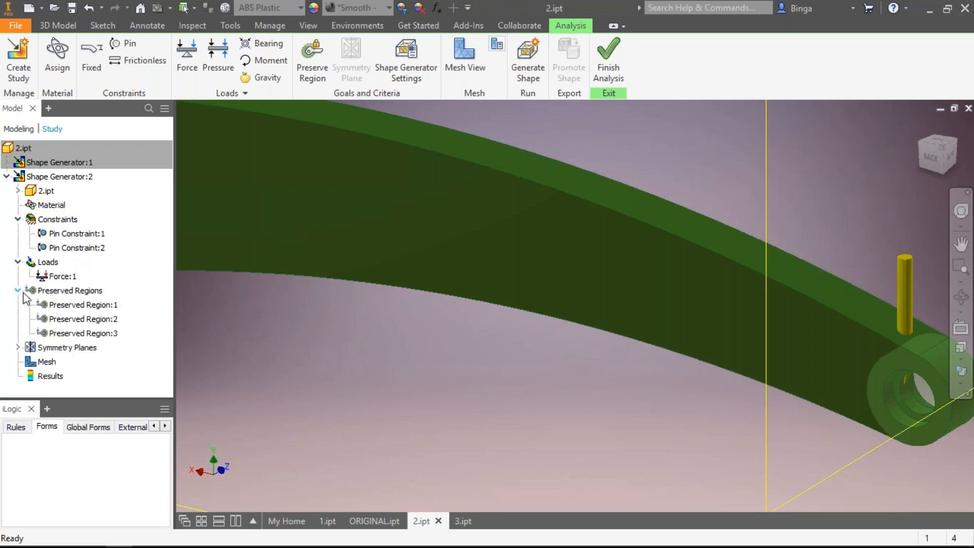
{"action": "left_click", "coordinate": [19, 346]}
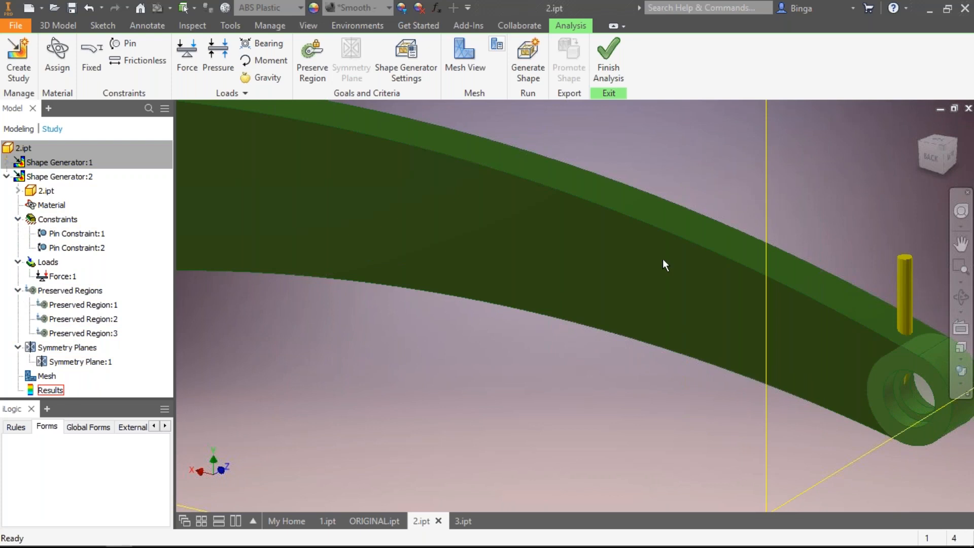
{"action": "key", "text": "Home"}
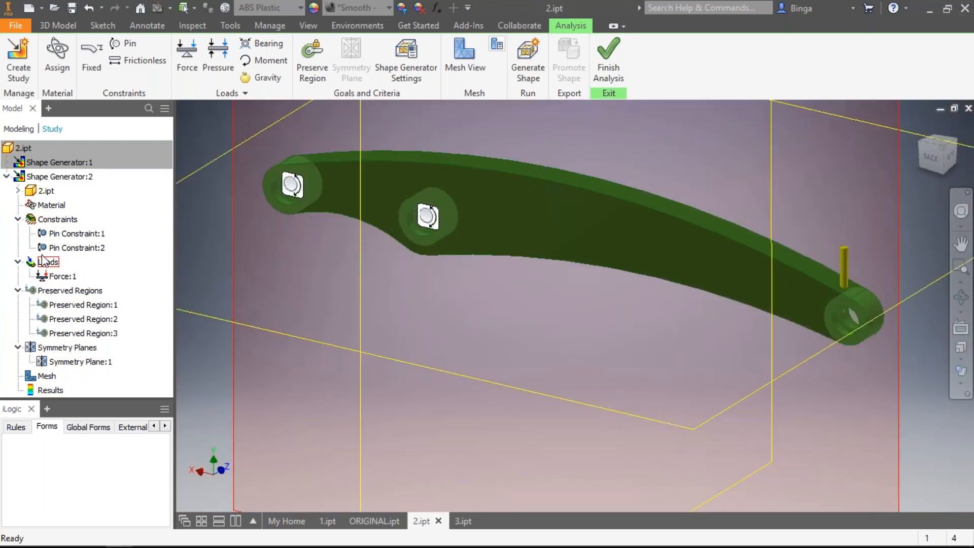
{"action": "left_click", "coordinate": [7, 177]}
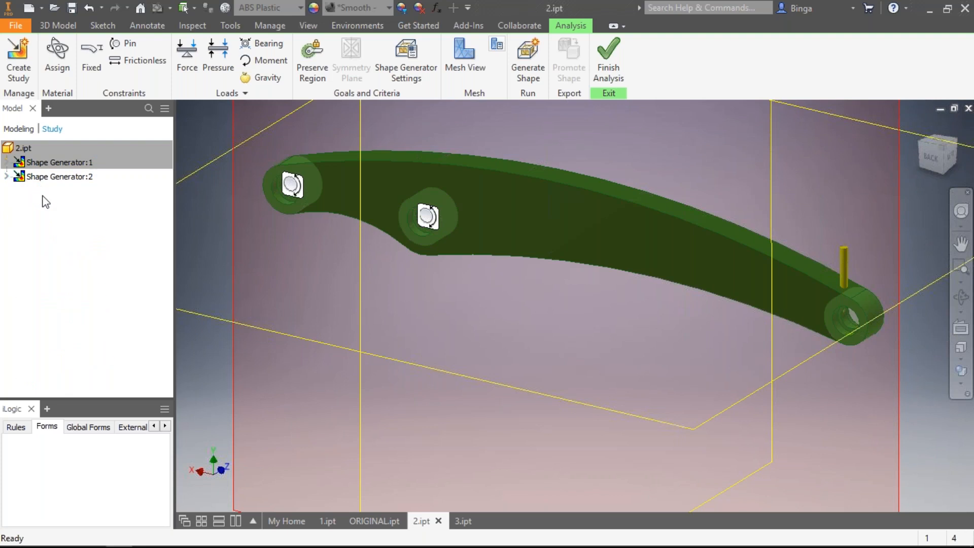
{"action": "left_click", "coordinate": [6, 177]}
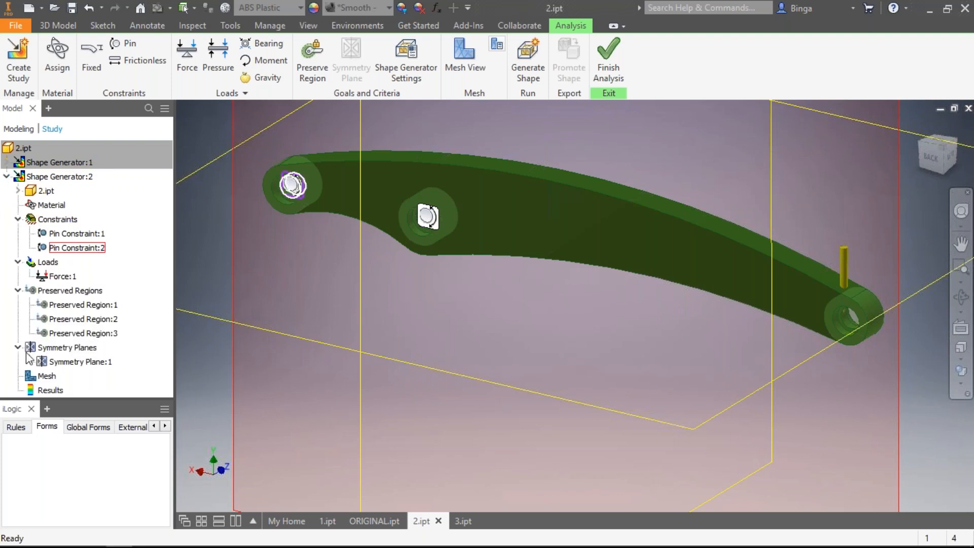
{"action": "left_click", "coordinate": [6, 177]}
Activate the Shape Generator:1 study and look at its results entry.
{"action": "left_click", "coordinate": [39, 165]}
{"action": "double_click", "coordinate": [39, 166]}
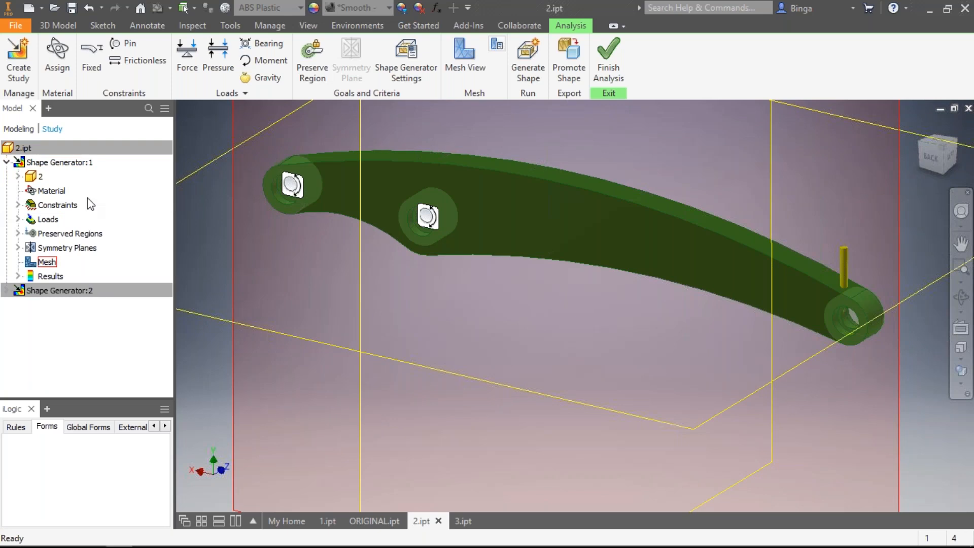
{"action": "double_click", "coordinate": [67, 269]}
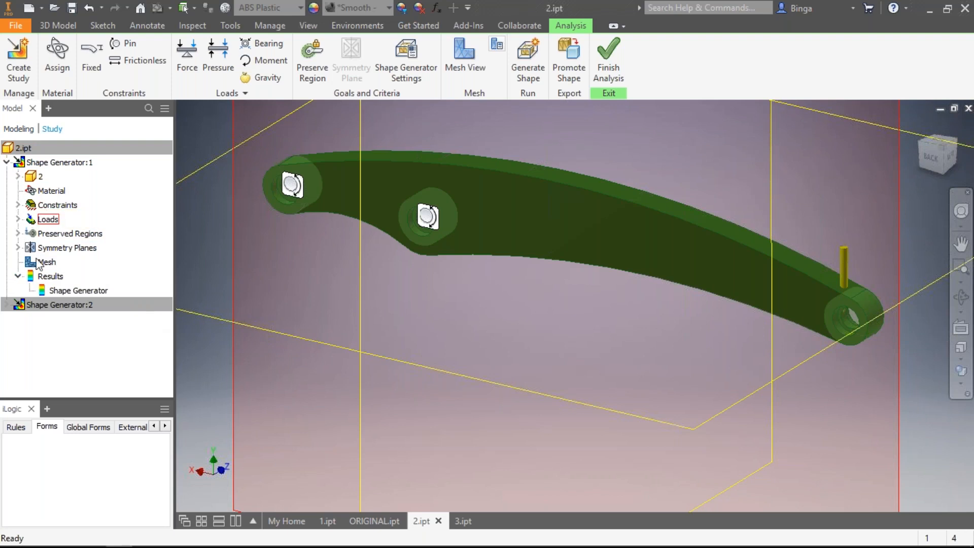
{"action": "left_click", "coordinate": [6, 162]}
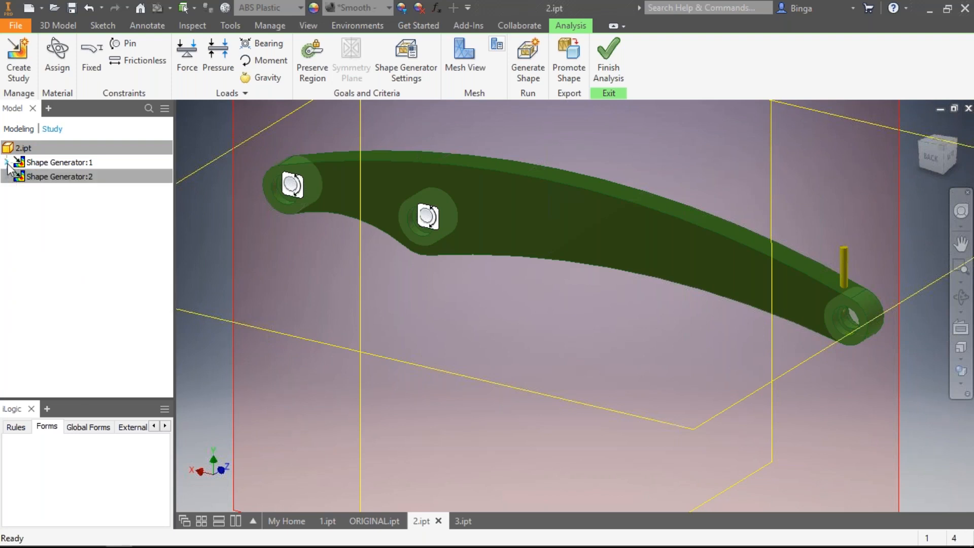
Make Shape Generator:2 the active study and check its mesh settings without changing them.
{"action": "left_click", "coordinate": [6, 177]}
{"action": "left_click", "coordinate": [45, 177]}
{"action": "double_click", "coordinate": [45, 176]}
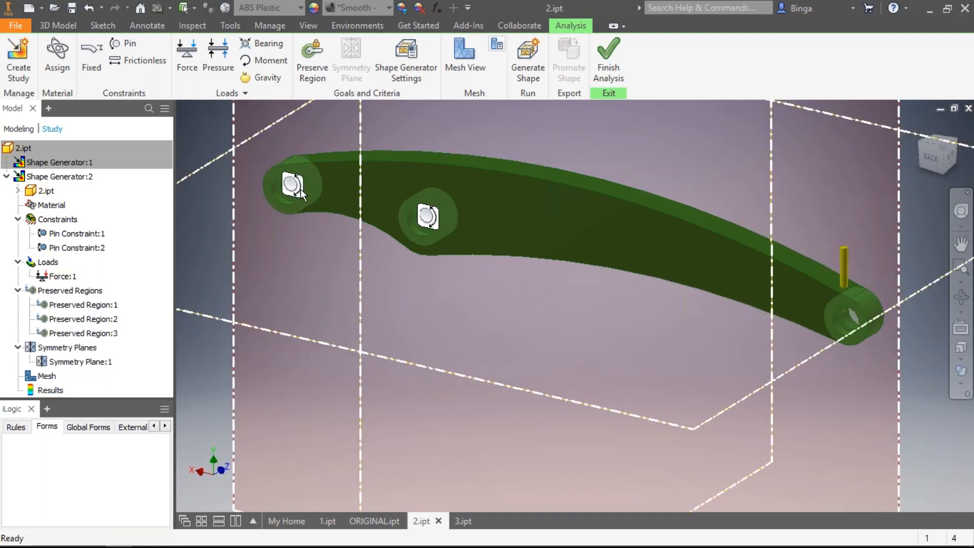
{"action": "left_click", "coordinate": [496, 49]}
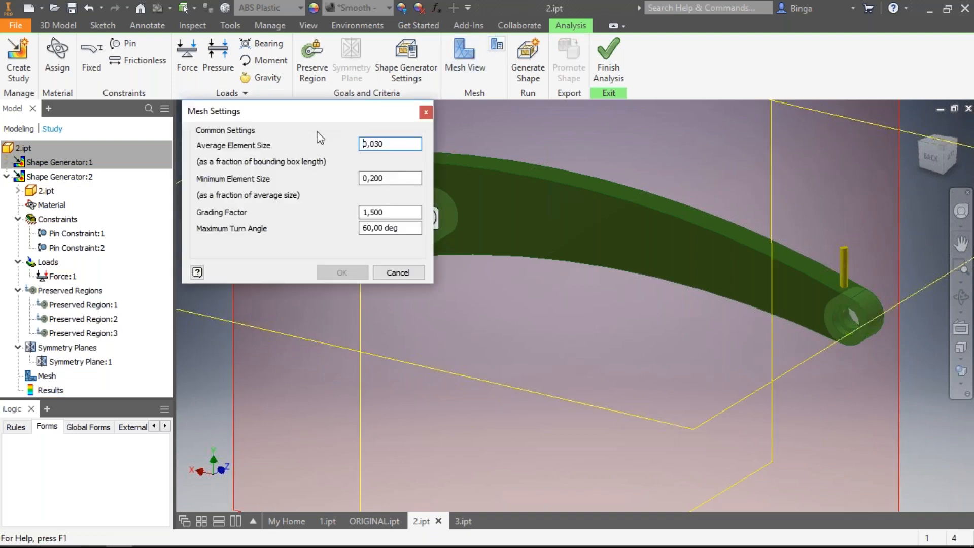
{"action": "left_click", "coordinate": [403, 273]}
Set the mesh resolution of Shape Generator:2 to the coarsest value, 10.0, in the Shape Generator settings.
{"action": "left_click", "coordinate": [412, 71]}
{"action": "mouse_move", "coordinate": [343, 91]}
{"action": "left_mouse_down"}
{"action": "mouse_move", "coordinate": [328, 85]}
{"action": "mouse_move", "coordinate": [352, 104]}
{"action": "left_mouse_up"}
{"action": "left_click_drag", "start_coordinate": [305, 341], "coordinate": [376, 347]}
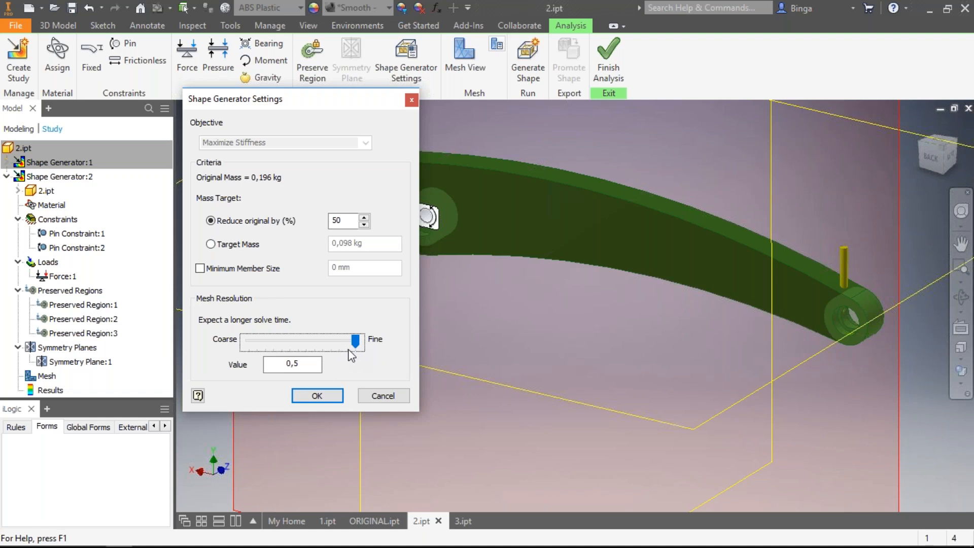
{"action": "left_click_drag", "start_coordinate": [350, 346], "coordinate": [226, 345]}
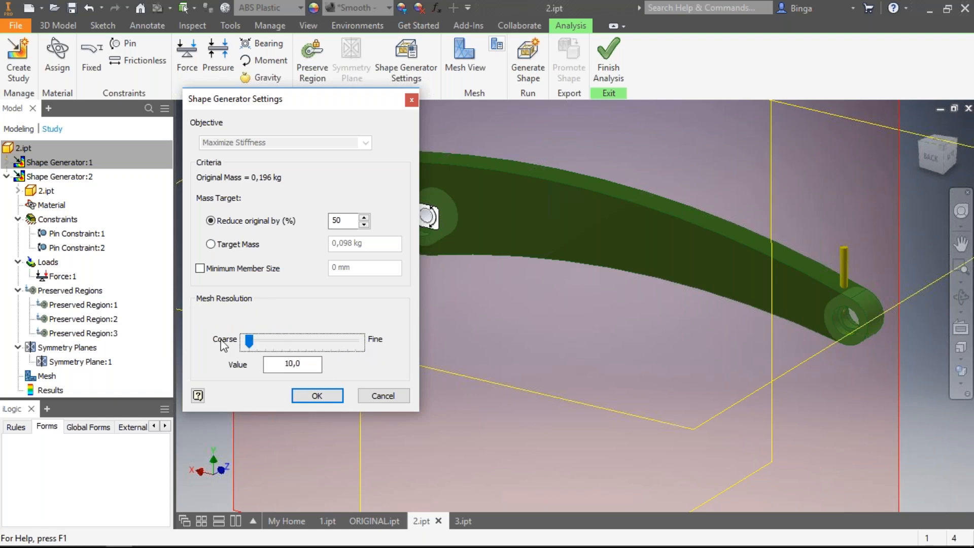
{"action": "left_click", "coordinate": [317, 396]}
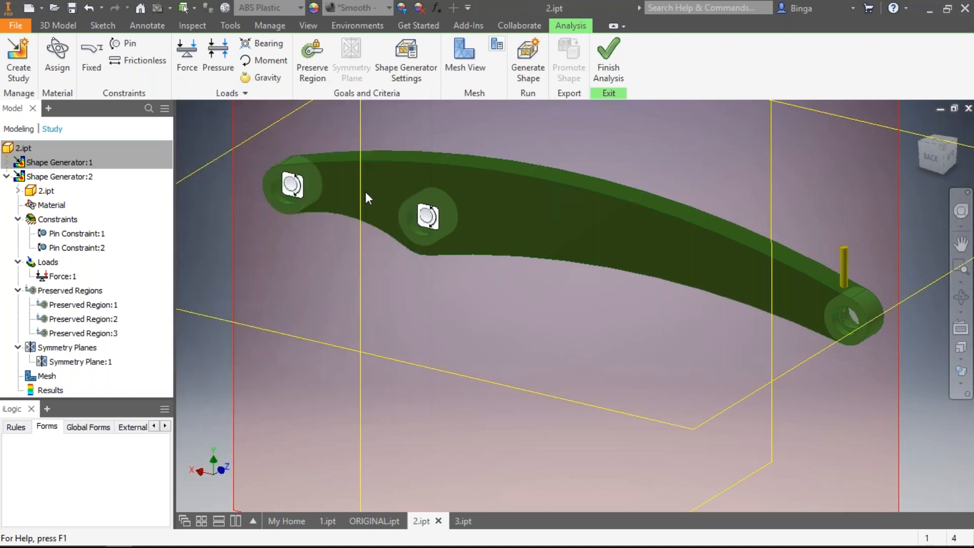
Display the finite element mesh of Shape Generator:2 and inspect it on the arm.
{"action": "left_click", "coordinate": [465, 56]}
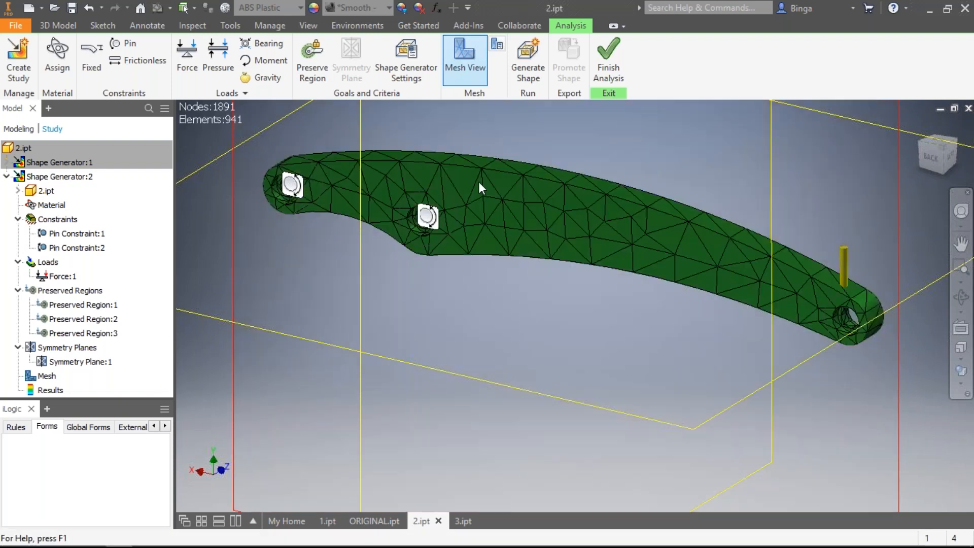
{"action": "scroll", "coordinate": [625, 202], "scroll_direction": "up", "scroll_amount": 5}
{"action": "scroll", "coordinate": [626, 201], "scroll_direction": "down", "scroll_amount": 5}
Activate Shape Generator:1 to check its mesh view, and return to Shape Generator:2 with its mesh displayed.
{"action": "double_click", "coordinate": [58, 162]}
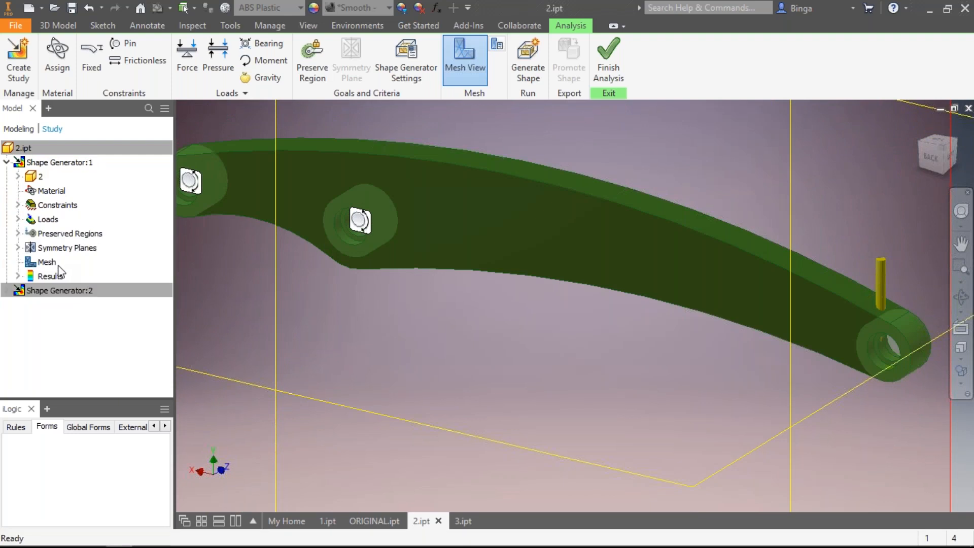
{"action": "left_click", "coordinate": [465, 60]}
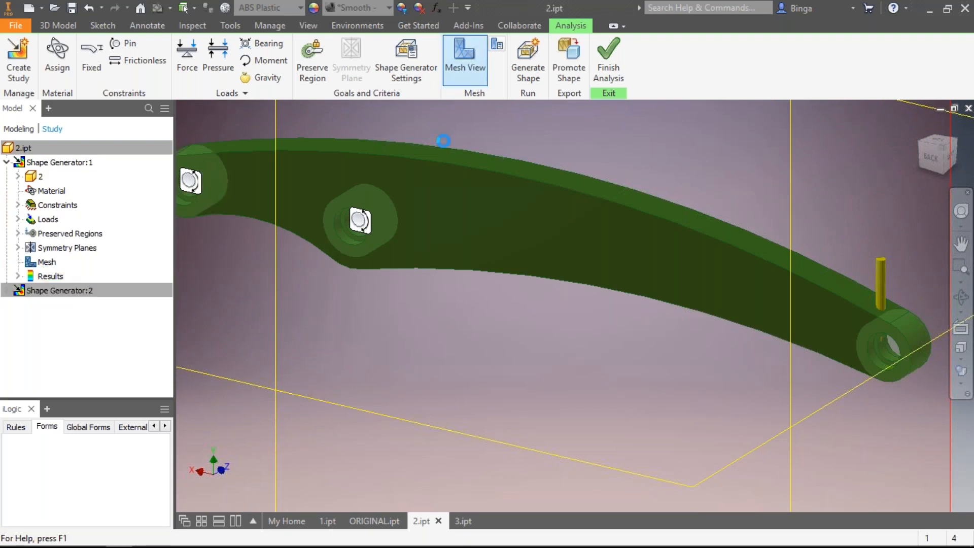
{"action": "left_click", "coordinate": [52, 292]}
{"action": "double_click", "coordinate": [53, 291]}
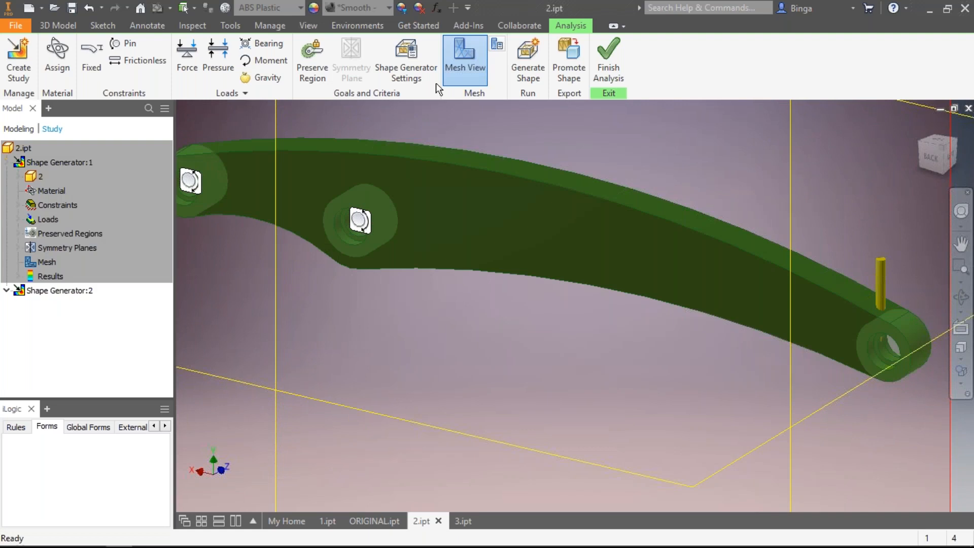
{"action": "left_click", "coordinate": [460, 62]}
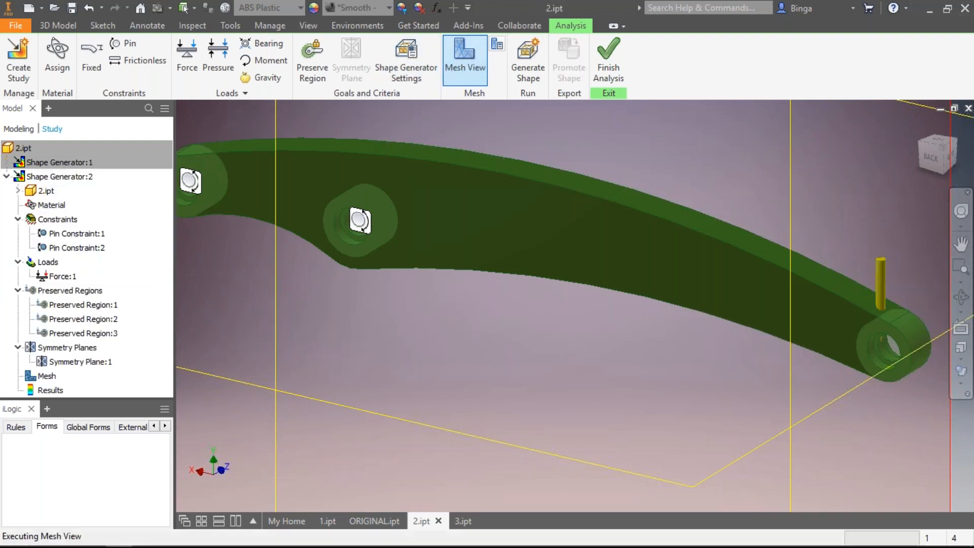
Set the mesh resolution of Shape Generator:2 to the finest value, 0.5, in the Shape Generator settings.
{"action": "left_click", "coordinate": [406, 60]}
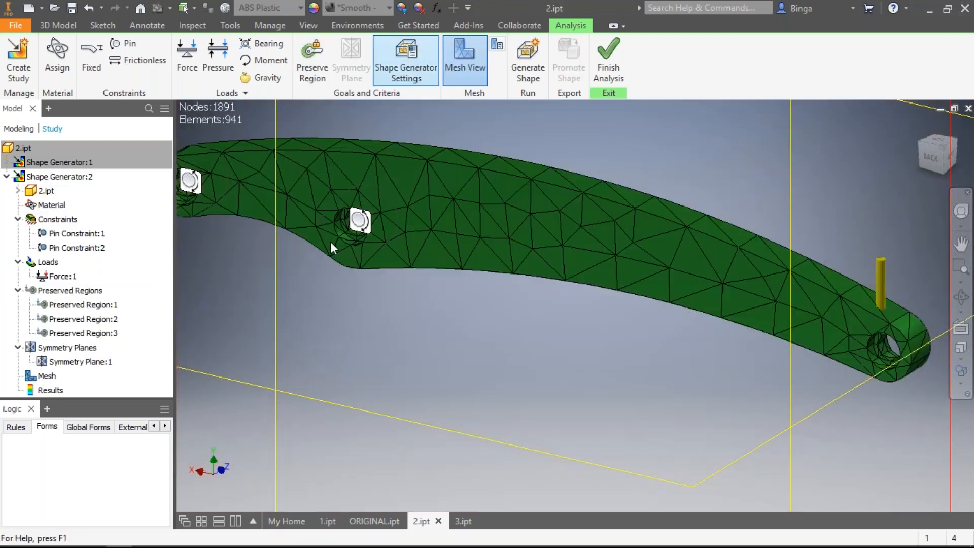
{"action": "left_click_drag", "start_coordinate": [248, 340], "coordinate": [355, 341]}
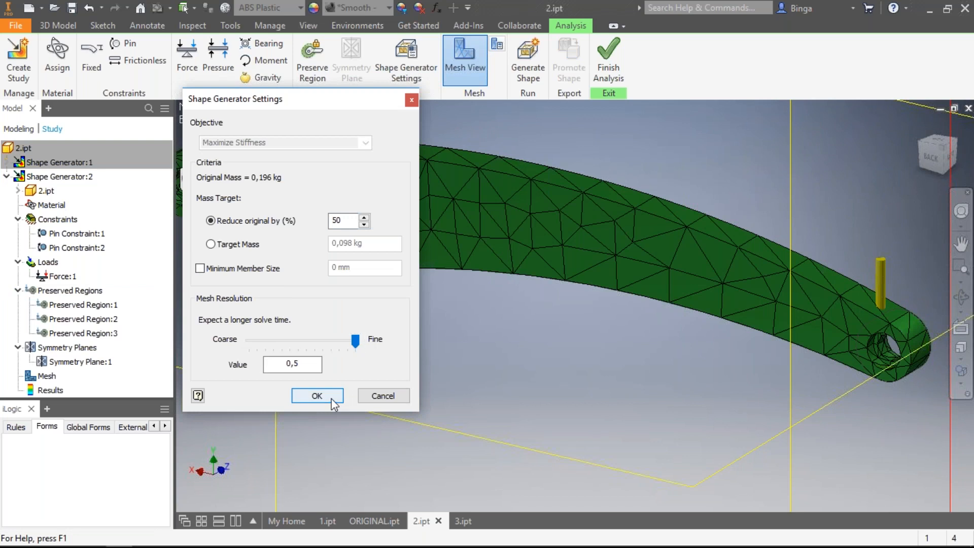
{"action": "left_click", "coordinate": [328, 398]}
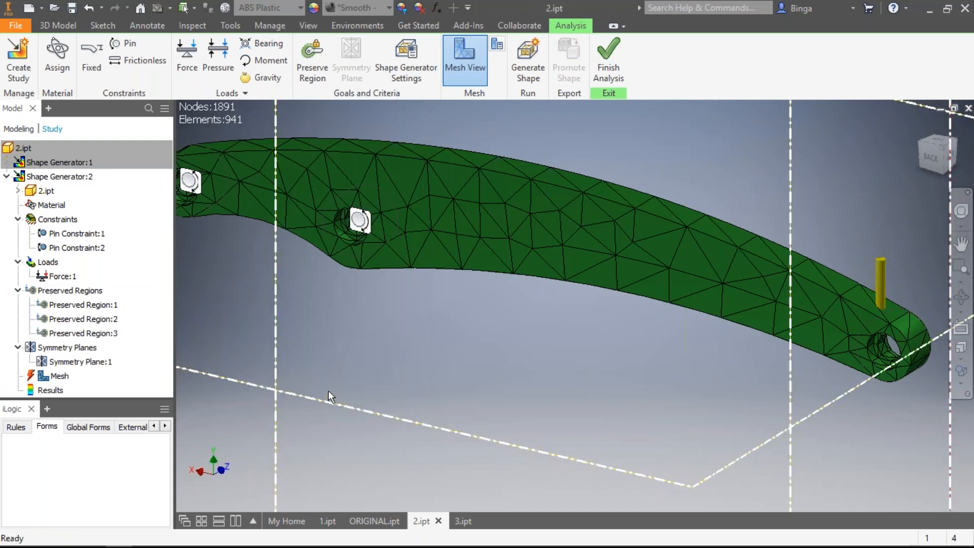
Update the outdated mesh of Shape Generator:2 and show the details of the mesh computation.
{"action": "left_click", "coordinate": [465, 63]}
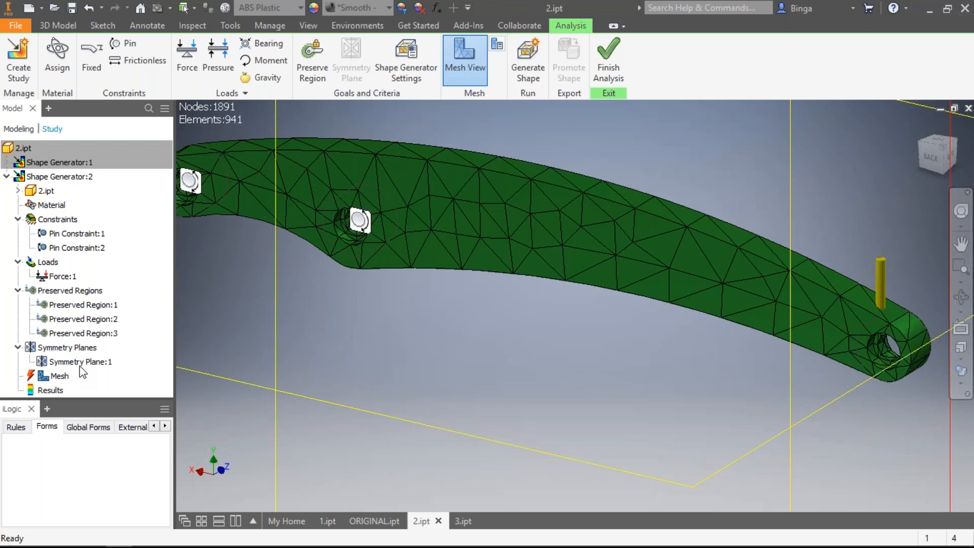
{"action": "right_click", "coordinate": [57, 379]}
{"action": "left_click", "coordinate": [78, 432]}
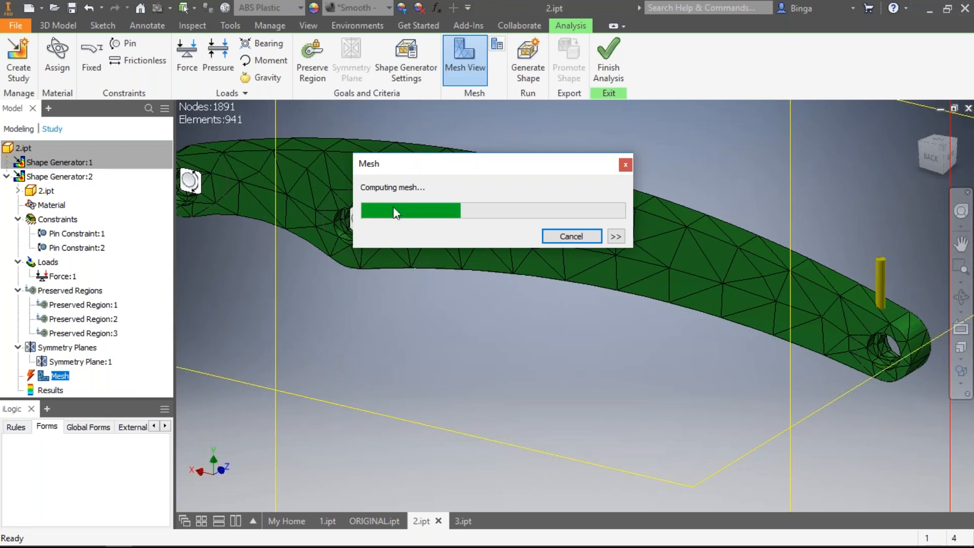
{"action": "left_click", "coordinate": [616, 236]}
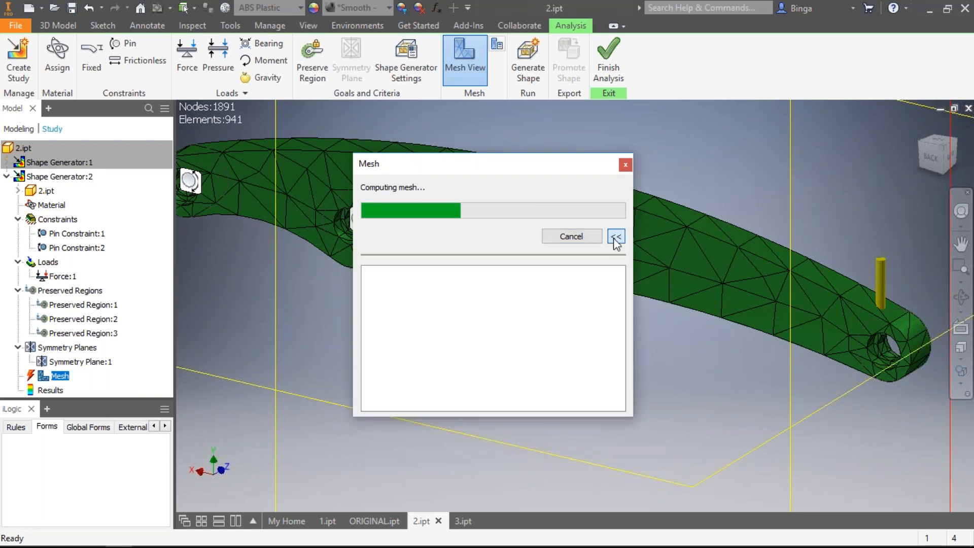
{"action": "left_click_drag", "start_coordinate": [548, 170], "coordinate": [243, 133]}
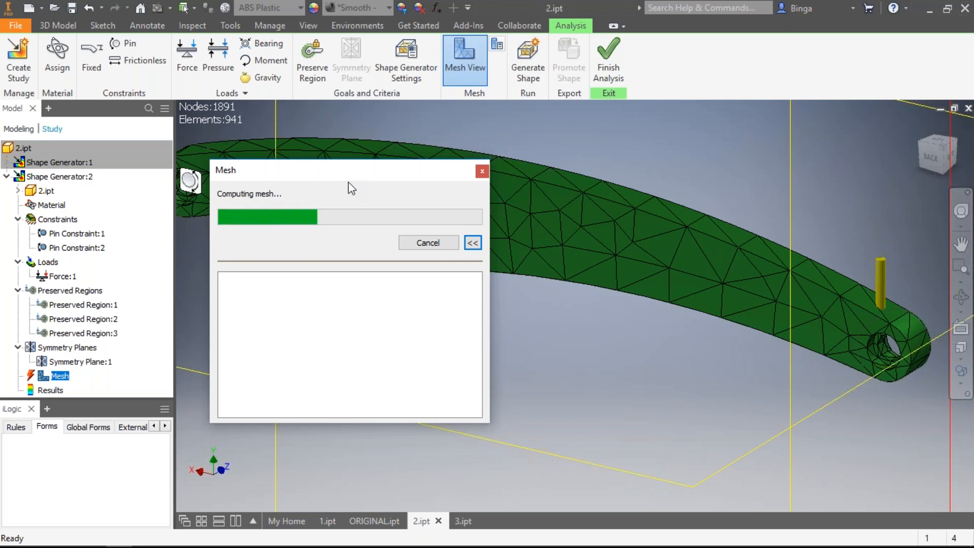
{"action": "left_click_drag", "start_coordinate": [370, 178], "coordinate": [462, 165]}
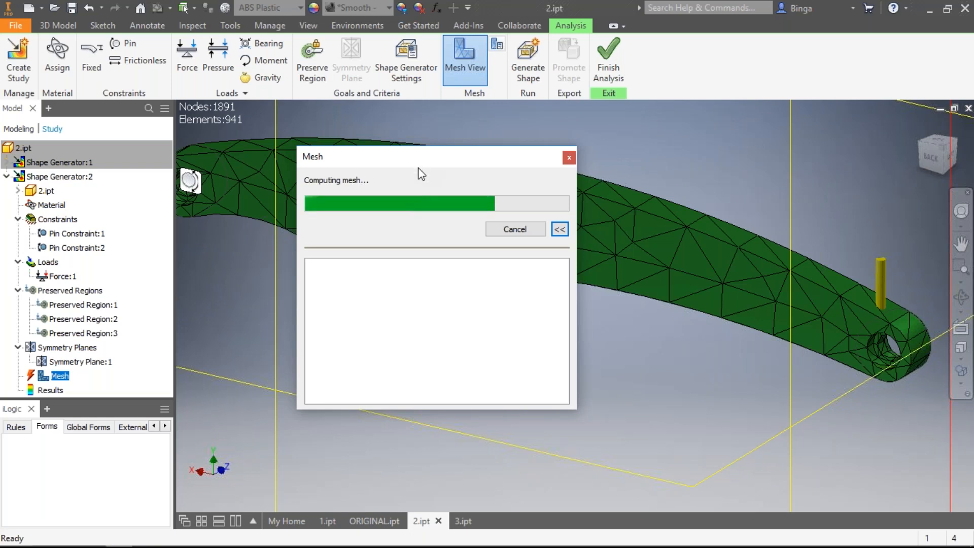
{"action": "left_click_drag", "start_coordinate": [419, 157], "coordinate": [461, 150]}
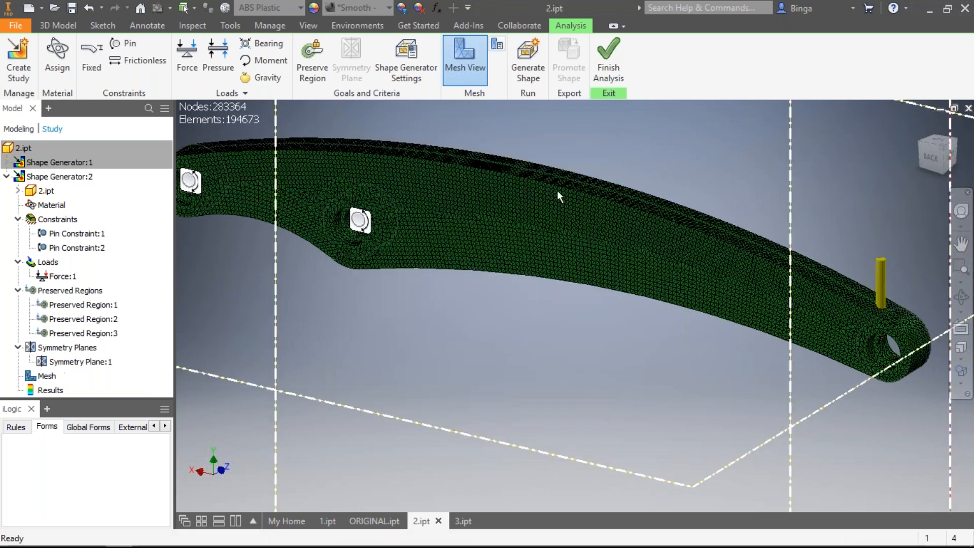
Examine the refined mesh on the arm's edges, side and upper faces, and around the force end, from close up and from different angles.
{"action": "scroll", "coordinate": [631, 200], "scroll_direction": "down", "scroll_amount": 5}
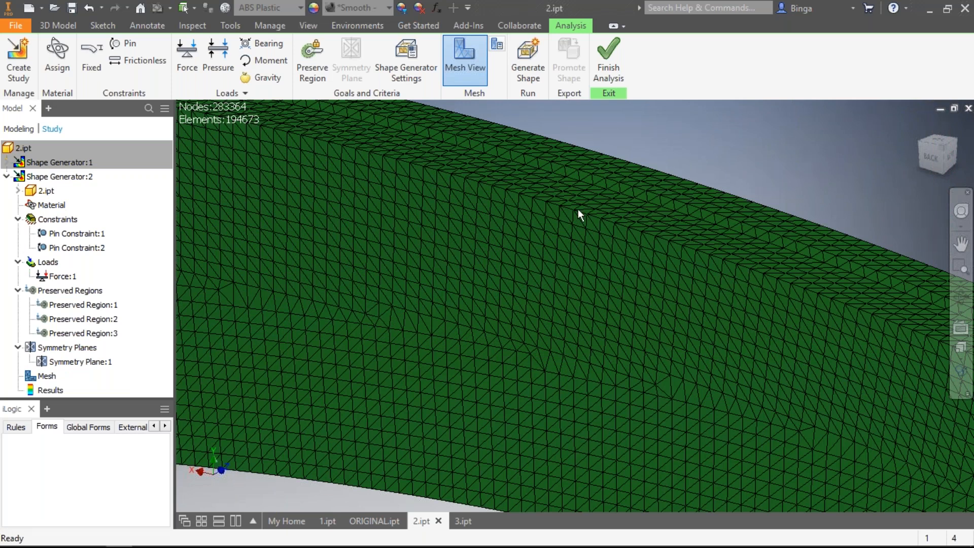
{"action": "scroll", "coordinate": [538, 196], "scroll_direction": "down", "scroll_amount": 5}
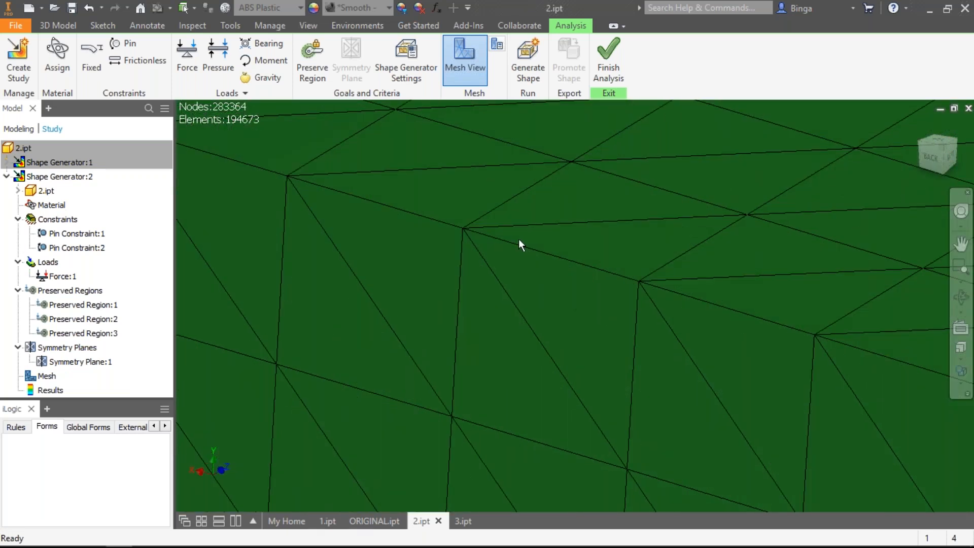
{"action": "scroll", "coordinate": [518, 238], "scroll_direction": "up", "scroll_amount": 8}
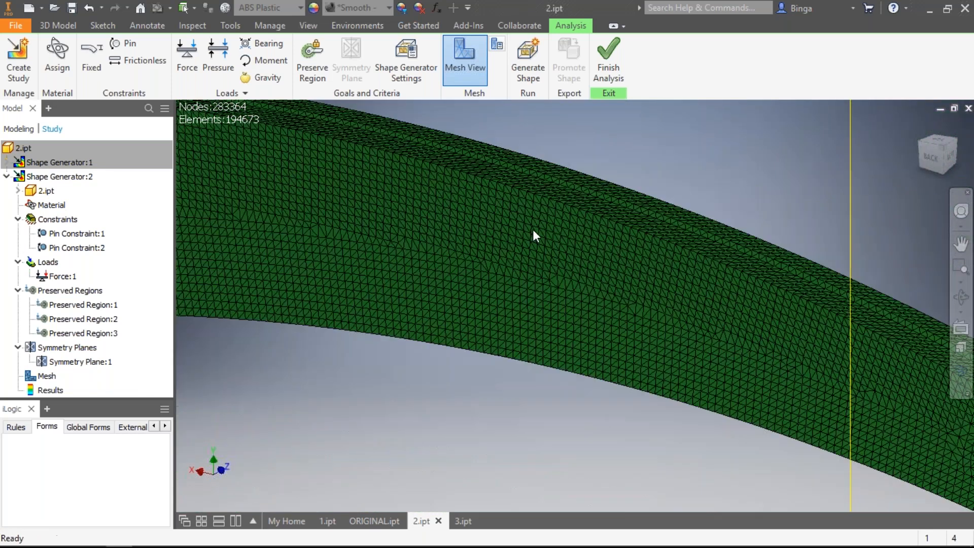
{"action": "scroll", "coordinate": [532, 229], "scroll_direction": "up", "scroll_amount": 5}
{"action": "middle_click_drag", "start_coordinate": [539, 254], "coordinate": [565, 275], "text": "shift"}
{"action": "scroll", "coordinate": [565, 275], "scroll_direction": "down", "scroll_amount": 10}
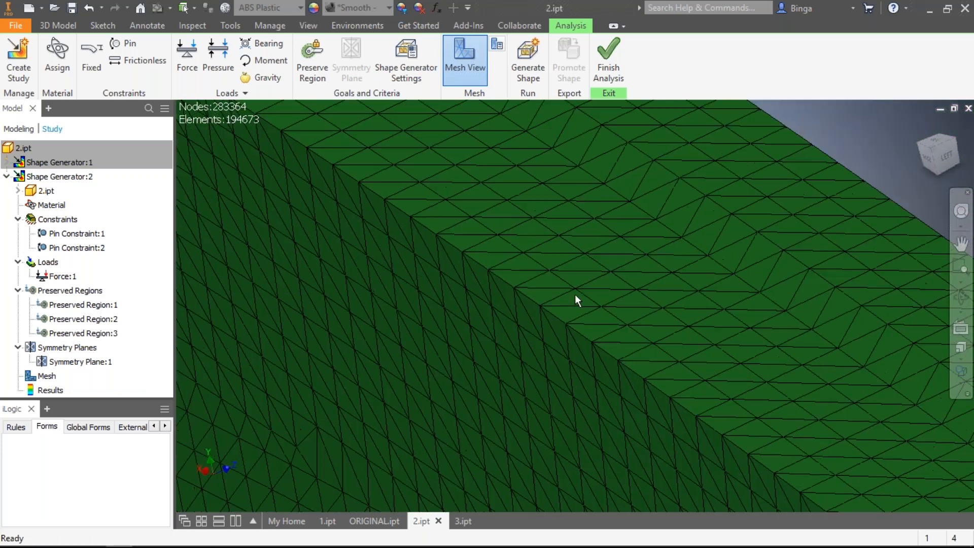
{"action": "scroll", "coordinate": [574, 294], "scroll_direction": "up", "scroll_amount": 10}
{"action": "middle_click_drag", "start_coordinate": [502, 271], "coordinate": [461, 336]}
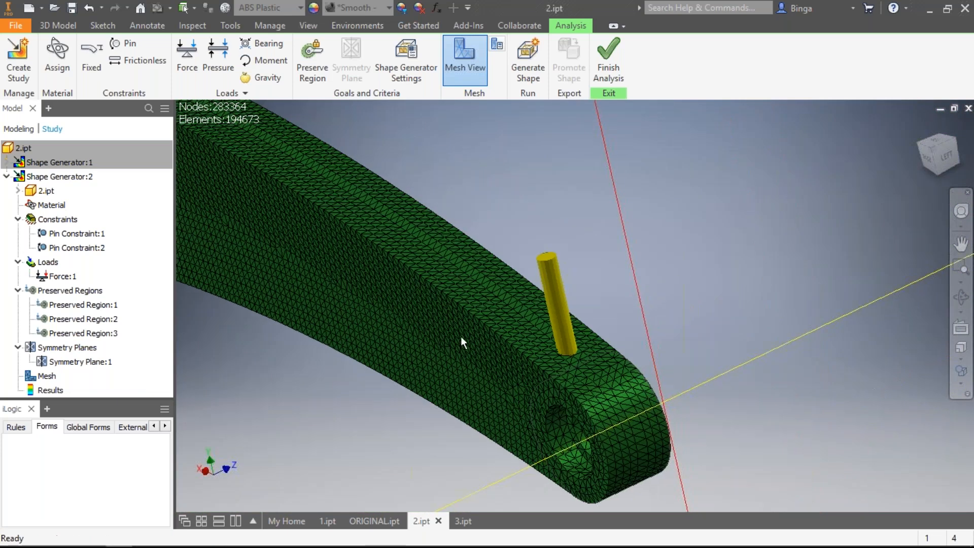
{"action": "scroll", "coordinate": [460, 336], "scroll_direction": "down", "scroll_amount": 3}
{"action": "scroll", "coordinate": [484, 297], "scroll_direction": "down", "scroll_amount": 2}
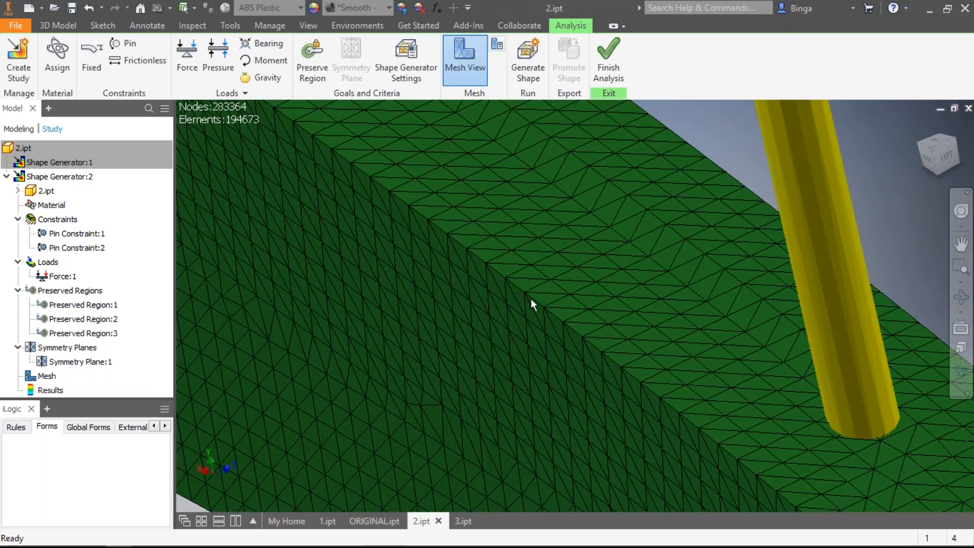
{"action": "scroll", "coordinate": [537, 305], "scroll_direction": "down", "scroll_amount": 3}
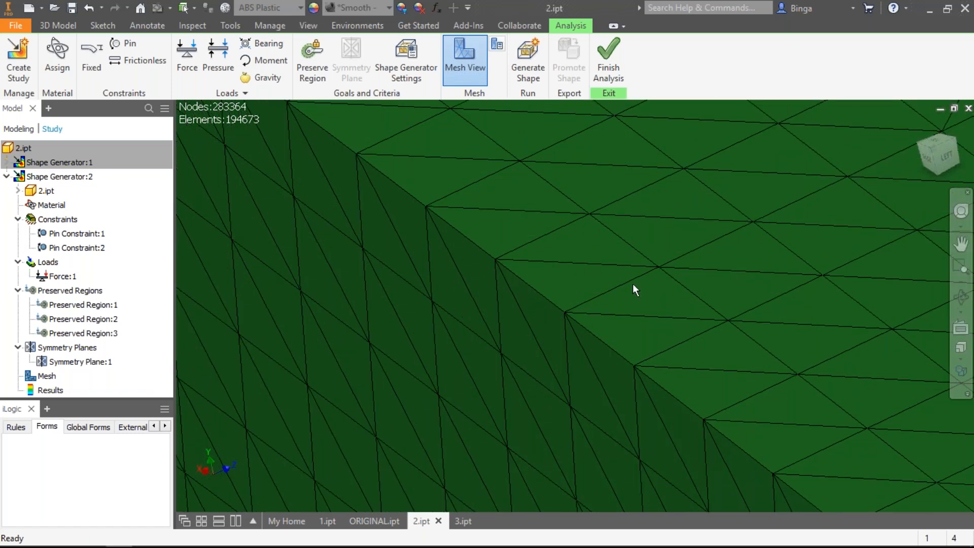
{"action": "scroll", "coordinate": [516, 326], "scroll_direction": "up", "scroll_amount": 5}
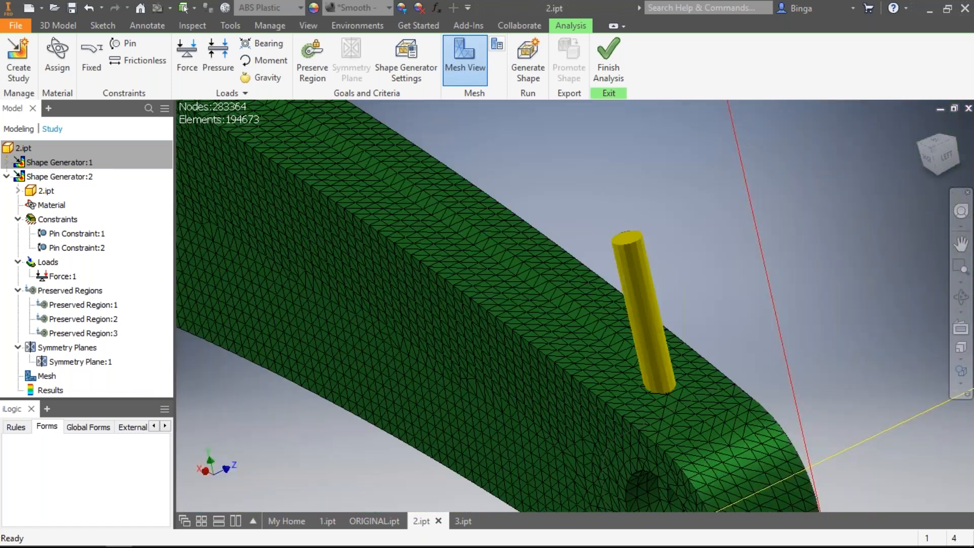
{"action": "key", "text": "F2"}
{"action": "scroll", "coordinate": [528, 258], "scroll_direction": "up", "scroll_amount": 3}
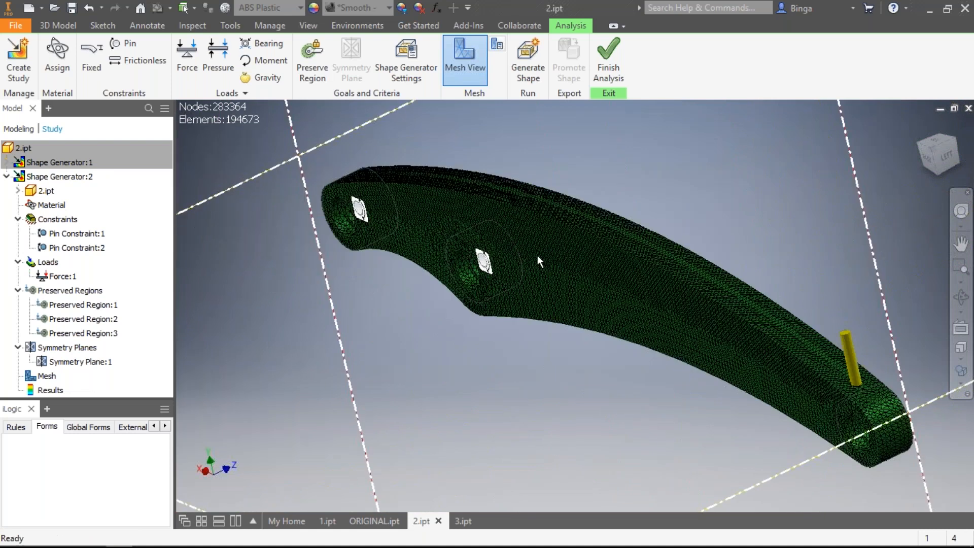
{"action": "scroll", "coordinate": [382, 235], "scroll_direction": "down", "scroll_amount": 3}
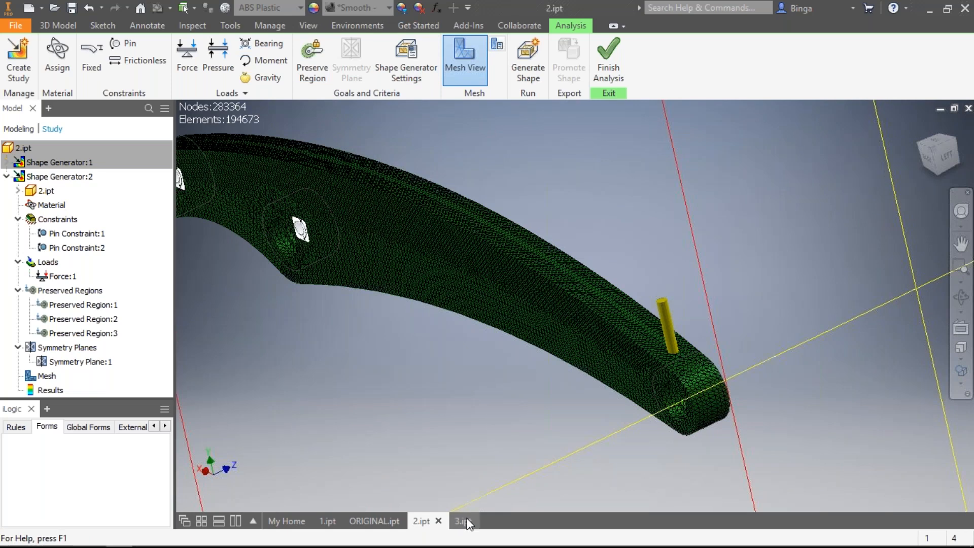
Switch to the 3.ipt part, enter its Shape Generator environment and make Shape Generator:2 the active study.
{"action": "left_click", "coordinate": [448, 509]}
{"action": "left_click", "coordinate": [461, 520]}
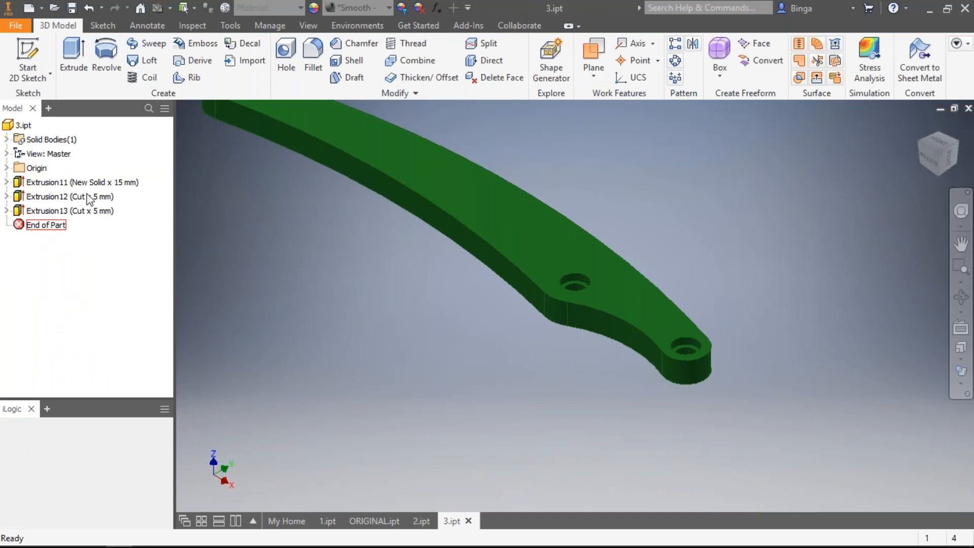
{"action": "left_click", "coordinate": [552, 51]}
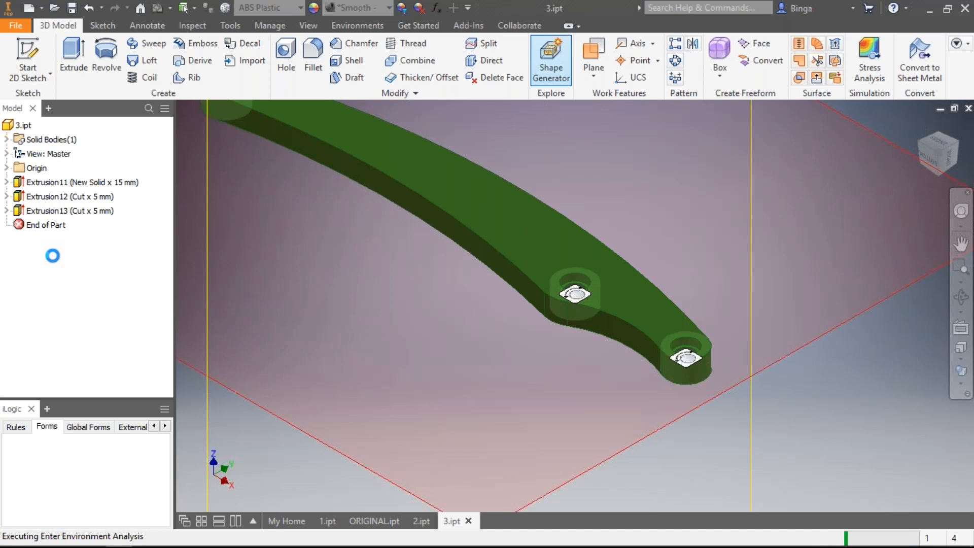
{"action": "left_click", "coordinate": [522, 346]}
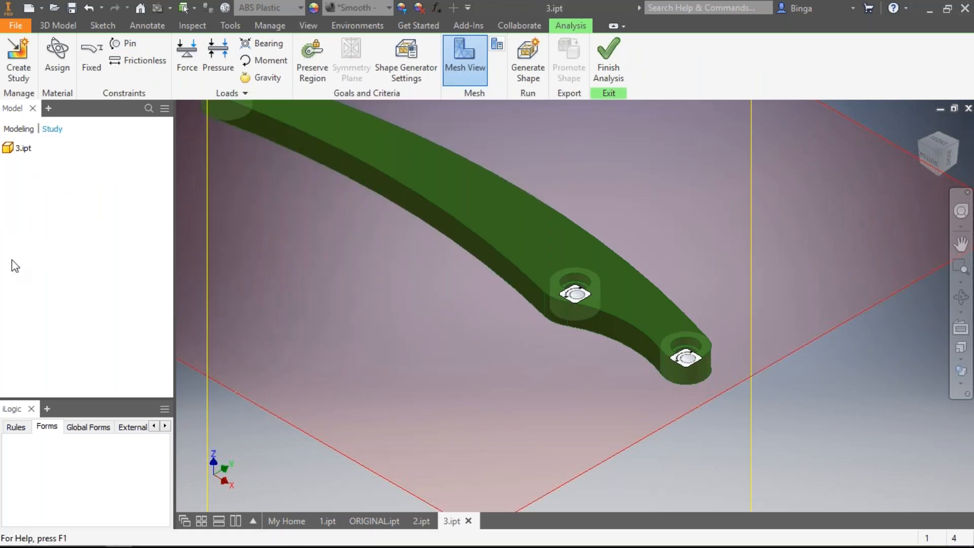
{"action": "double_click", "coordinate": [45, 291]}
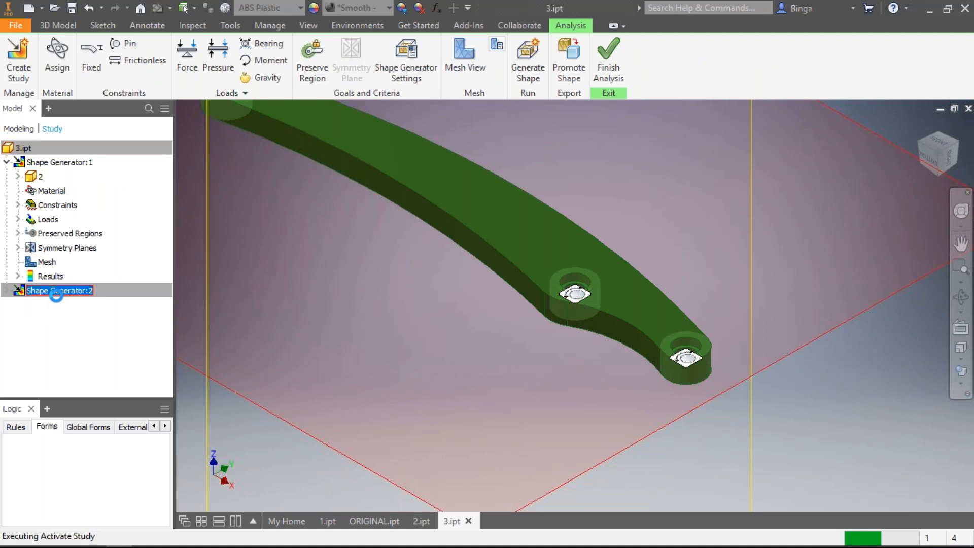
Display the finite element mesh of Shape Generator:2 in 3.ipt and expand the study's results.
{"action": "left_click", "coordinate": [46, 276]}
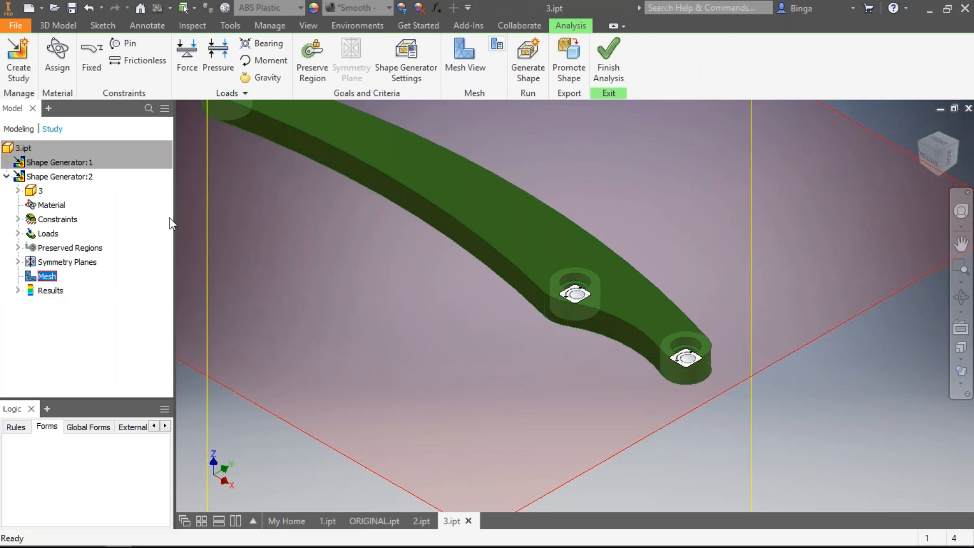
{"action": "left_click", "coordinate": [467, 46]}
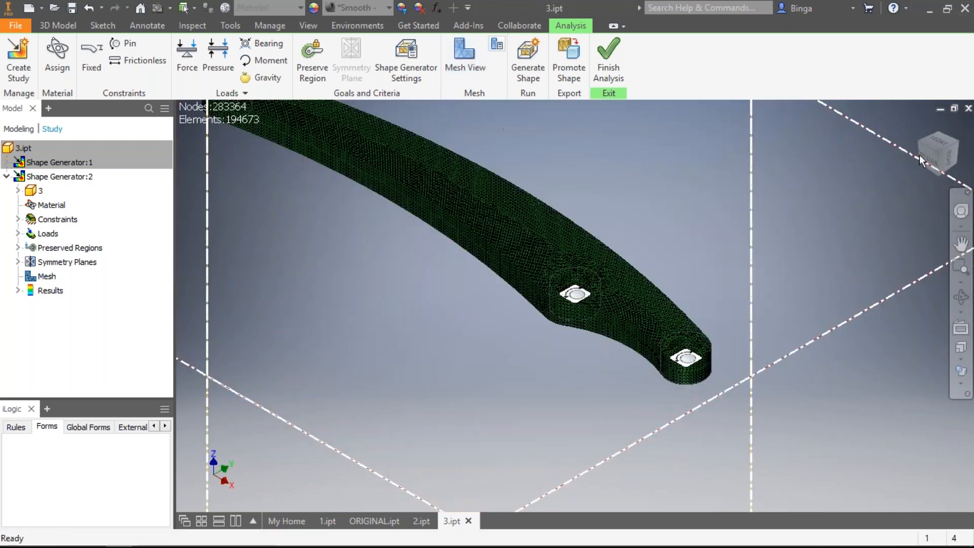
{"action": "left_click", "coordinate": [17, 291]}
Review the Shape Generator settings and the mesh settings of Shape Generator:2 in 3.ipt, including element sizes and grading factor, without changing them.
{"action": "left_click", "coordinate": [405, 64]}
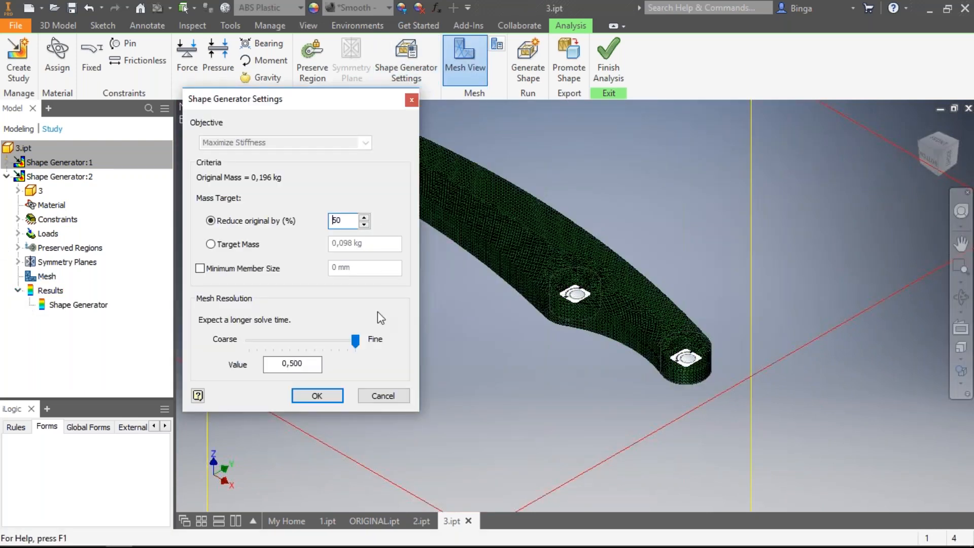
{"action": "left_click", "coordinate": [411, 100]}
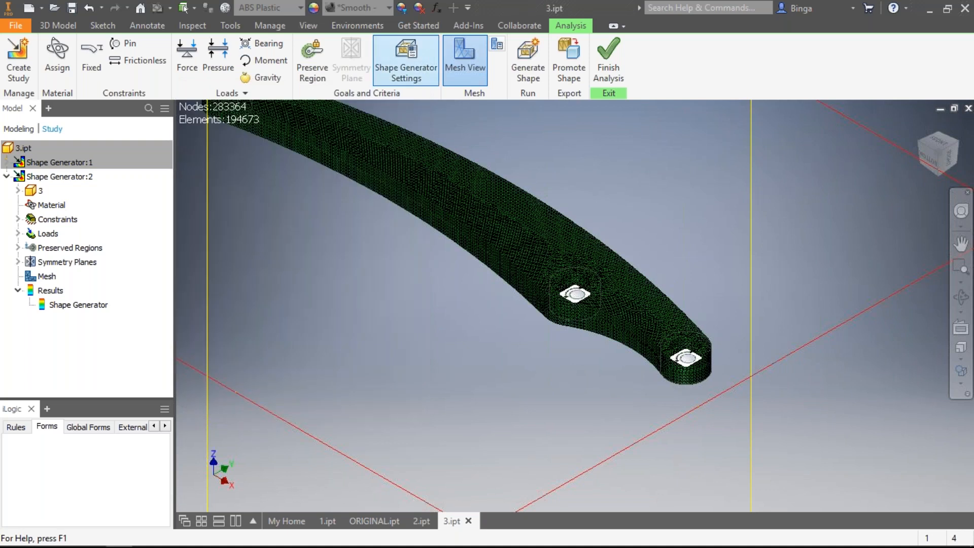
{"action": "left_click", "coordinate": [497, 46]}
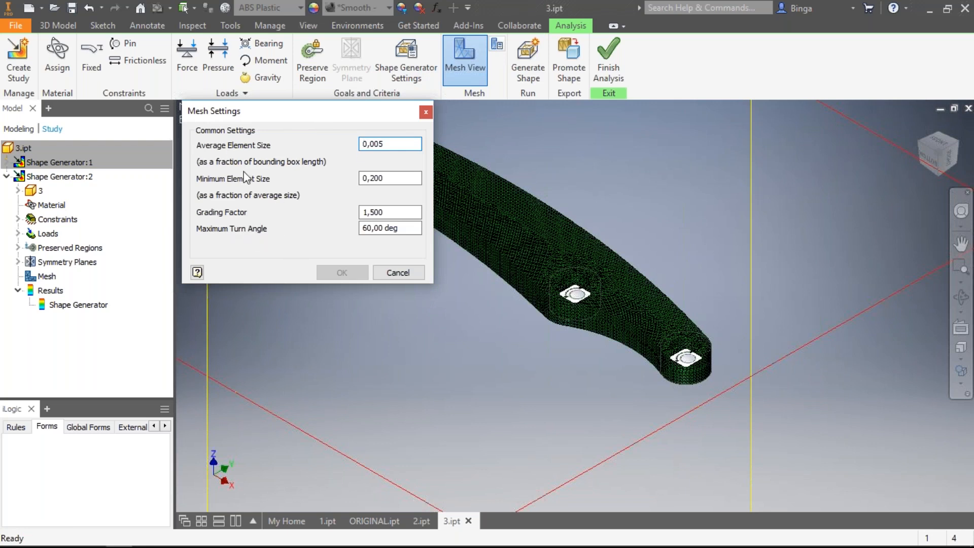
{"action": "key", "text": "Tab"}
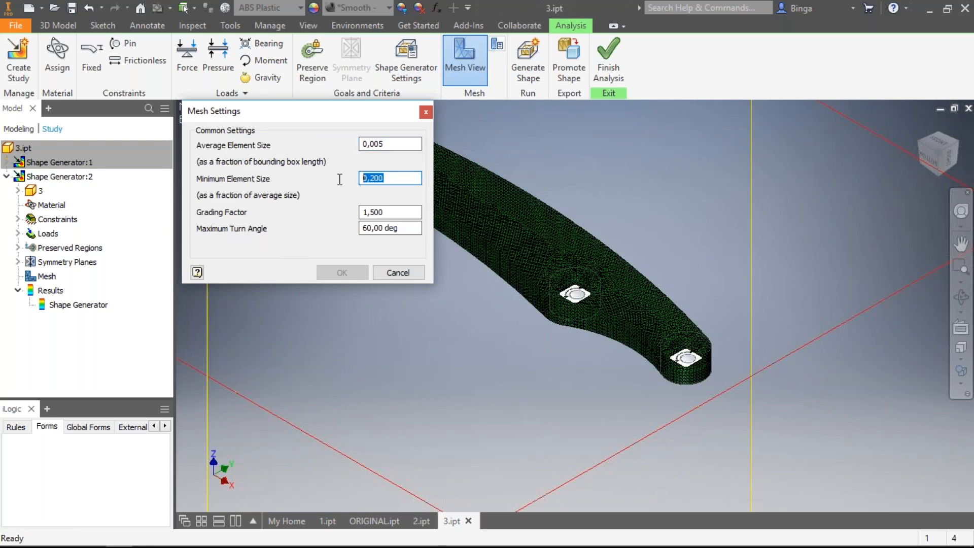
{"action": "key", "text": "Tab"}
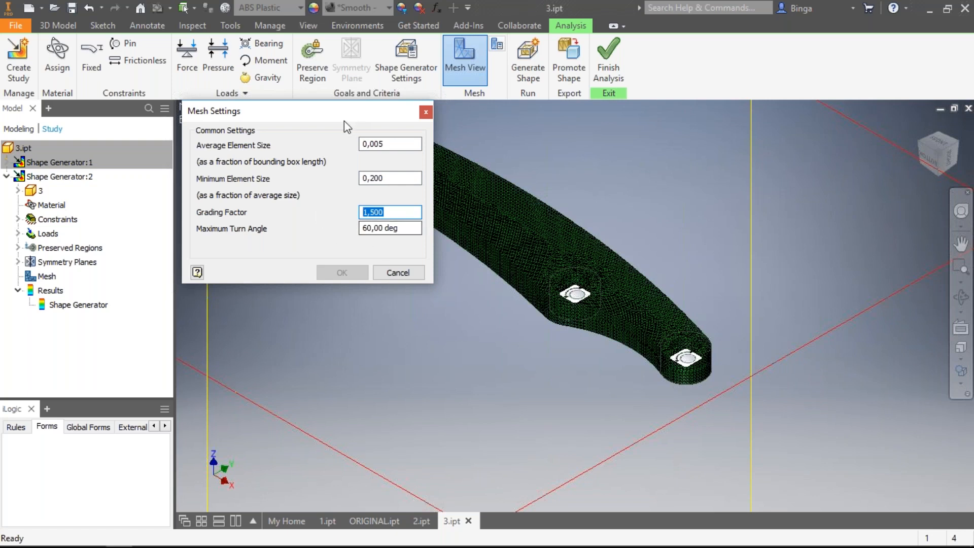
{"action": "left_click_drag", "start_coordinate": [340, 114], "coordinate": [307, 130]}
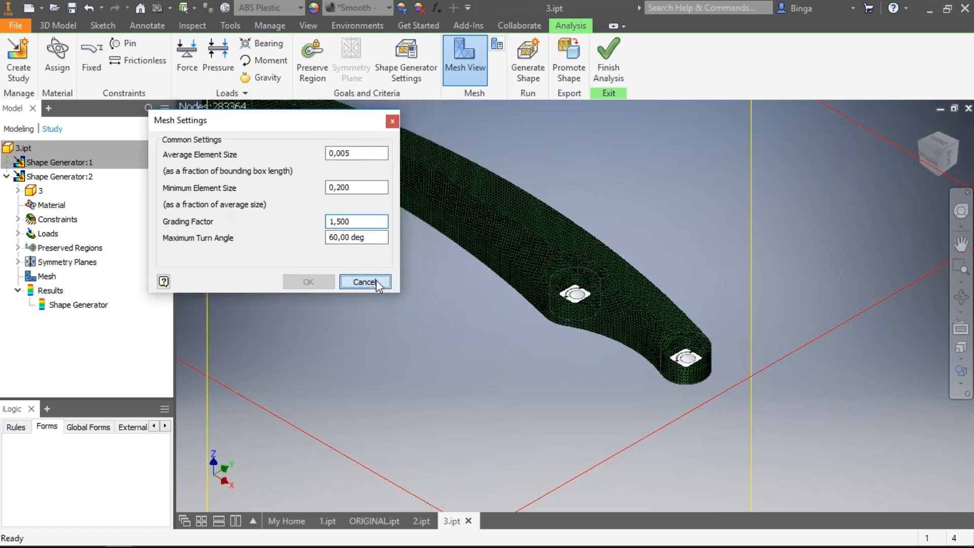
Close the mesh settings unchanged and display the Shape Generator result of Shape Generator:2 in front view.
{"action": "left_click", "coordinate": [378, 279]}
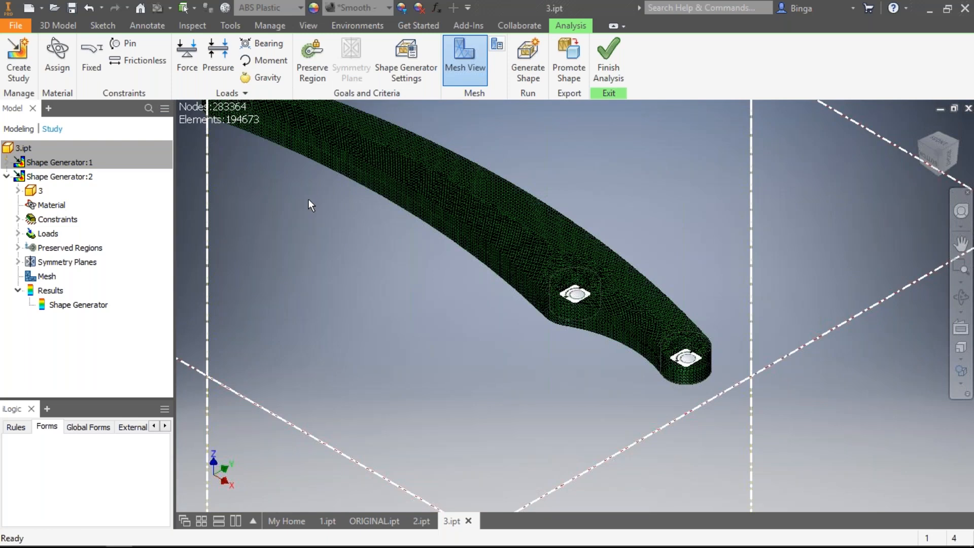
{"action": "middle_click_drag", "start_coordinate": [380, 255], "coordinate": [353, 340], "text": "shift"}
{"action": "left_click", "coordinate": [79, 305]}
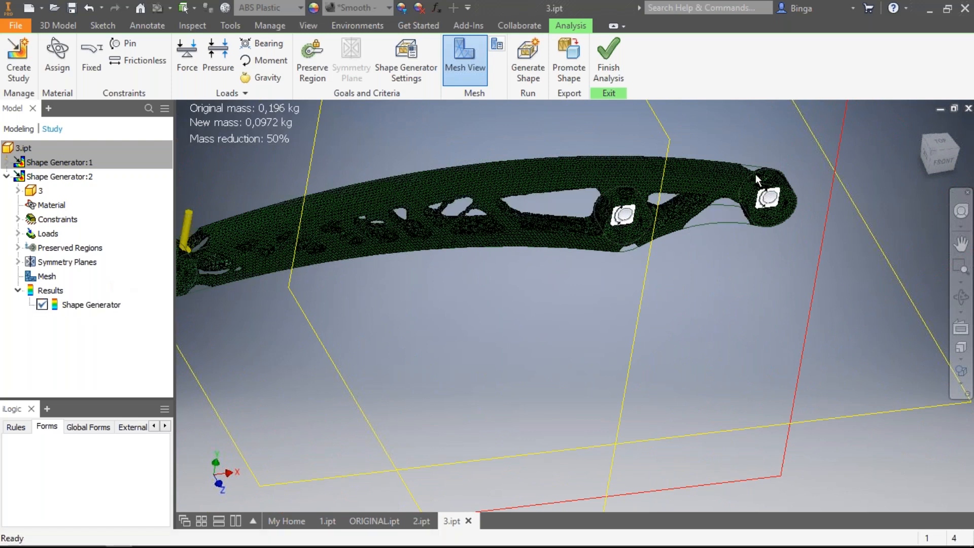
{"action": "left_click", "coordinate": [942, 161]}
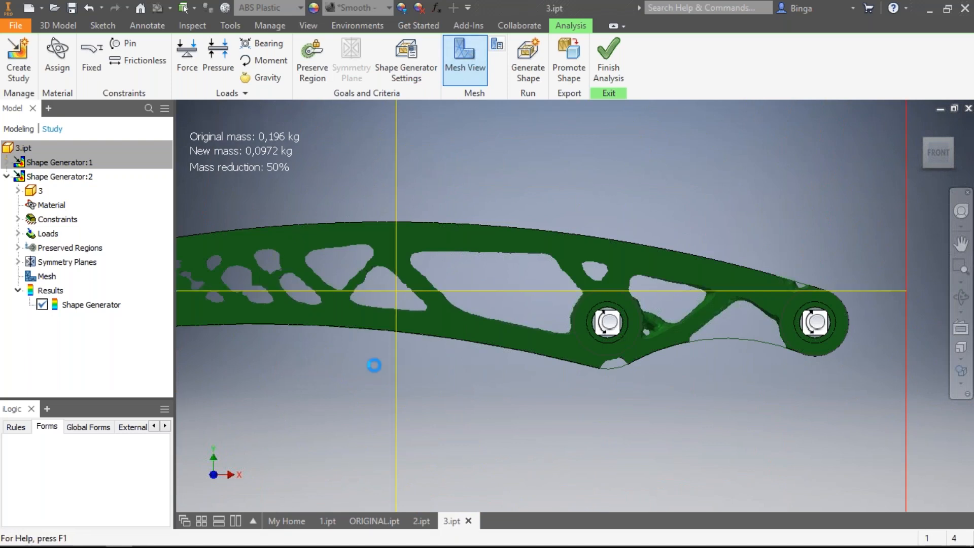
Examine the optimized arm's mesh and cut-outs along its full length, from the force end to the pinned holes, from close up and at an angle.
{"action": "scroll", "coordinate": [487, 326], "scroll_direction": "up", "scroll_amount": 5}
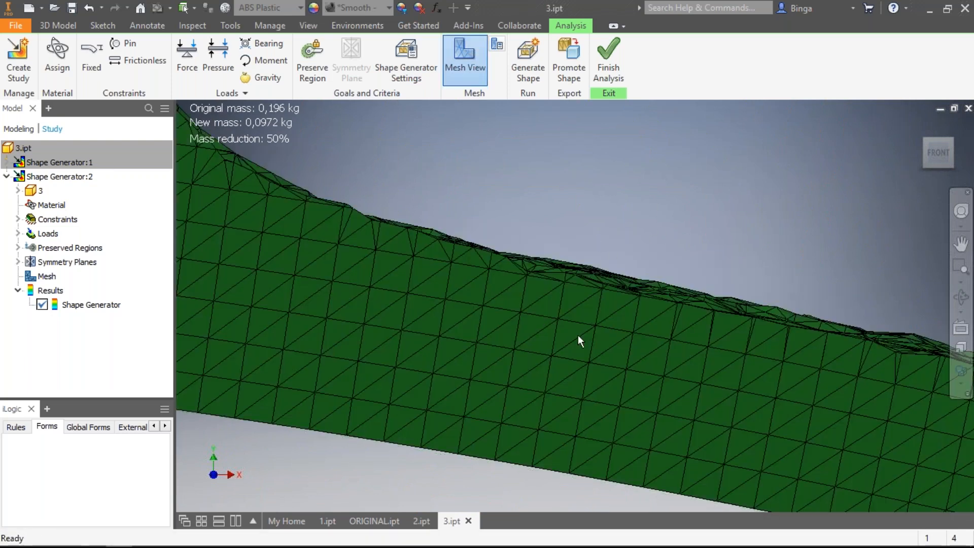
{"action": "scroll", "coordinate": [531, 345], "scroll_direction": "down", "scroll_amount": 3}
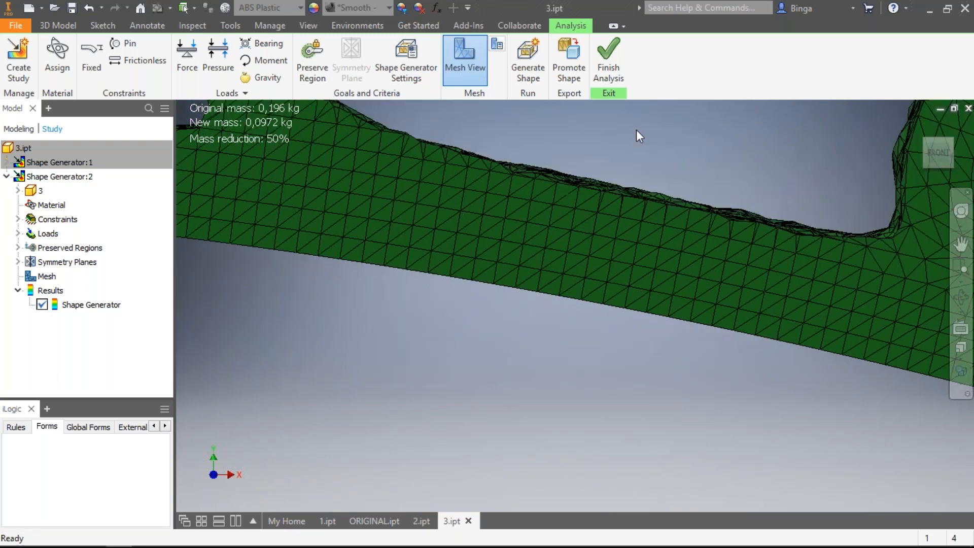
{"action": "scroll", "coordinate": [636, 131], "scroll_direction": "down", "scroll_amount": 3}
{"action": "middle_click_drag", "start_coordinate": [649, 232], "coordinate": [642, 250]}
{"action": "scroll", "coordinate": [465, 327], "scroll_direction": "down", "scroll_amount": 3}
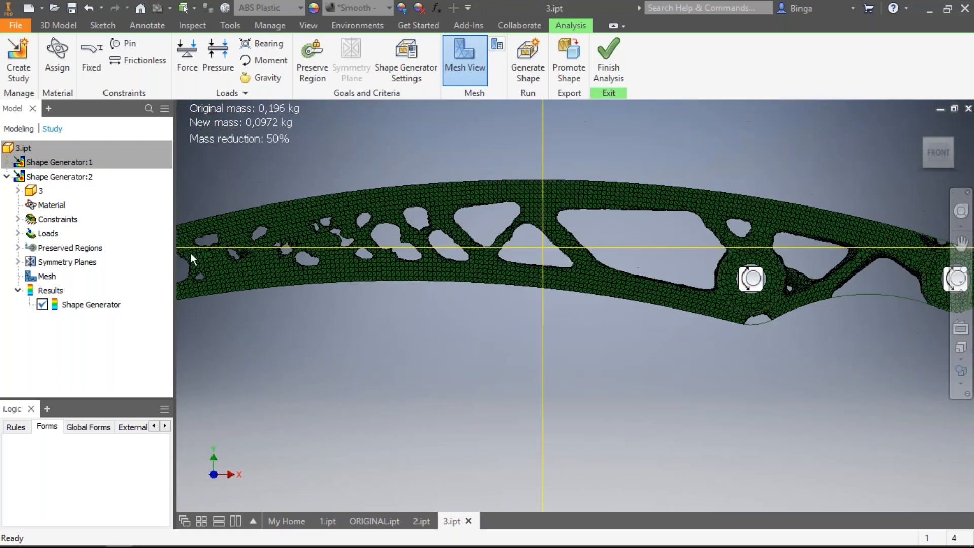
{"action": "left_click_drag", "start_coordinate": [355, 309], "coordinate": [468, 320]}
{"action": "key", "text": "Escape"}
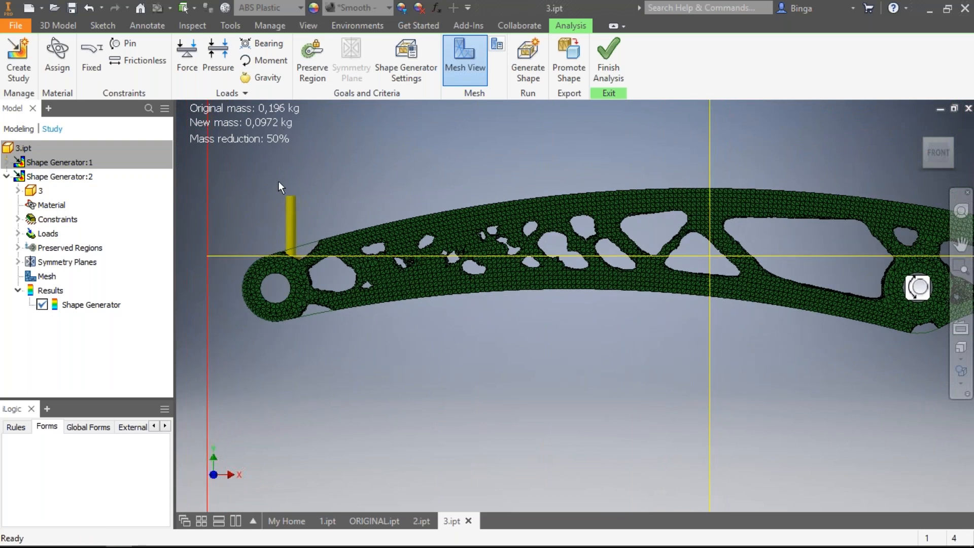
{"action": "middle_click_drag", "start_coordinate": [531, 295], "coordinate": [338, 264]}
{"action": "middle_click_drag", "start_coordinate": [325, 198], "coordinate": [119, 209]}
{"action": "middle_click_drag", "start_coordinate": [395, 229], "coordinate": [593, 218]}
{"action": "middle_click_drag", "start_coordinate": [324, 204], "coordinate": [449, 197]}
{"action": "middle_click_drag", "start_coordinate": [504, 257], "coordinate": [421, 279]}
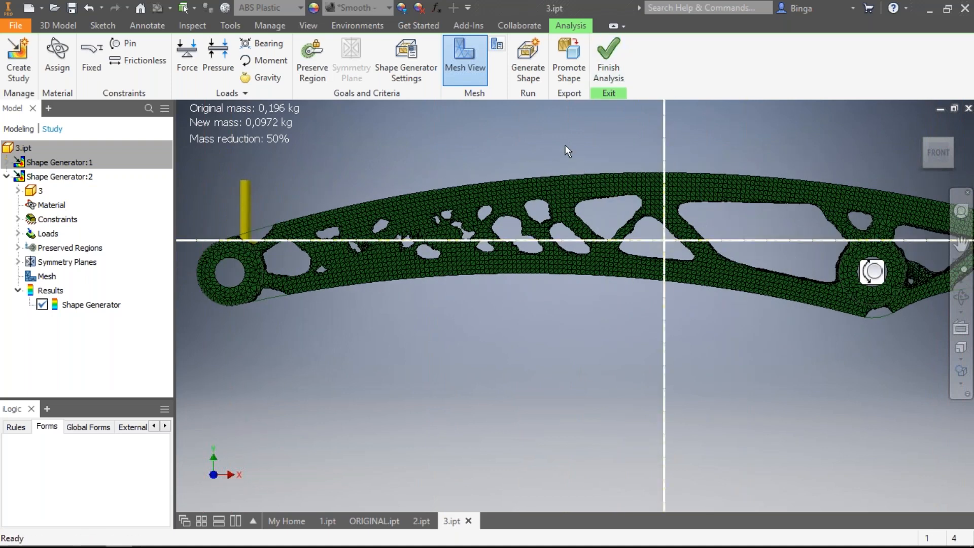
{"action": "middle_click_drag", "start_coordinate": [803, 141], "coordinate": [670, 284], "text": "shift"}
{"action": "scroll", "coordinate": [668, 235], "scroll_direction": "up", "scroll_amount": 5}
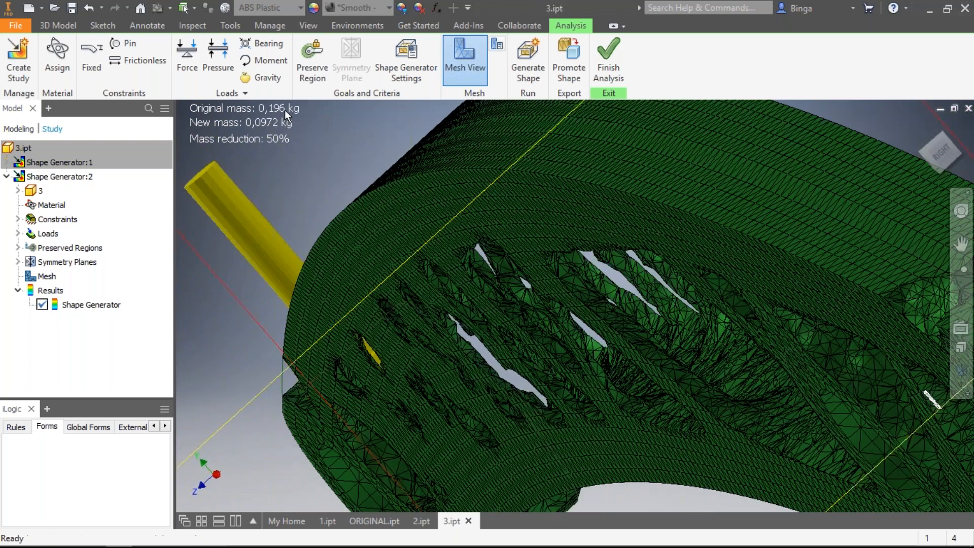
Create a half section view of the optimized arm parallel to its front face, with an offset of -8.5 mm.
{"action": "left_click", "coordinate": [937, 167]}
{"action": "left_click", "coordinate": [915, 161]}
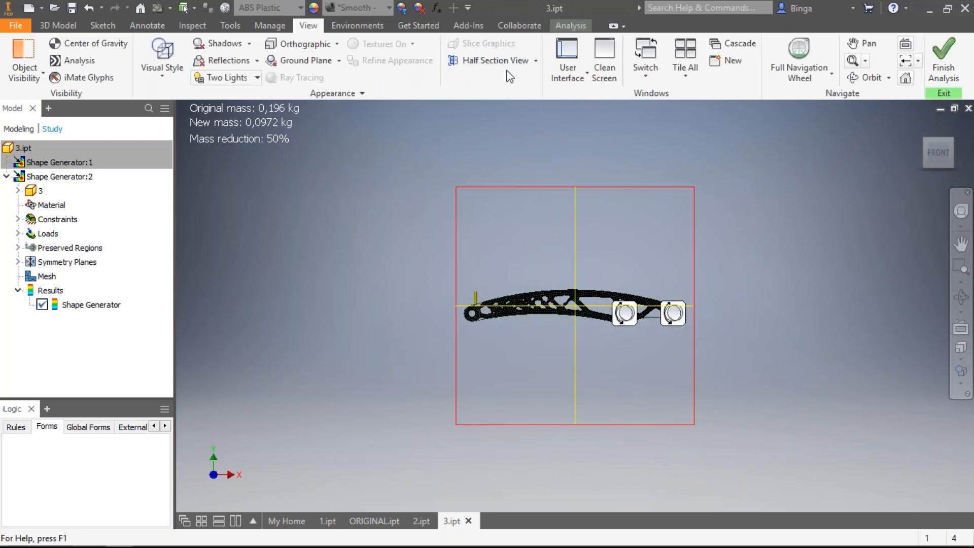
{"action": "left_click", "coordinate": [489, 60]}
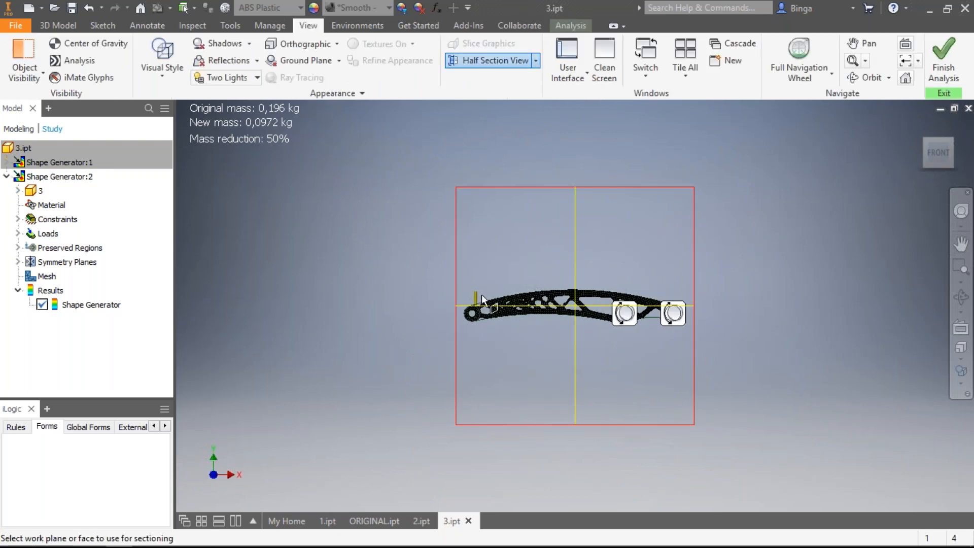
{"action": "scroll", "coordinate": [609, 300], "scroll_direction": "up", "scroll_amount": 5}
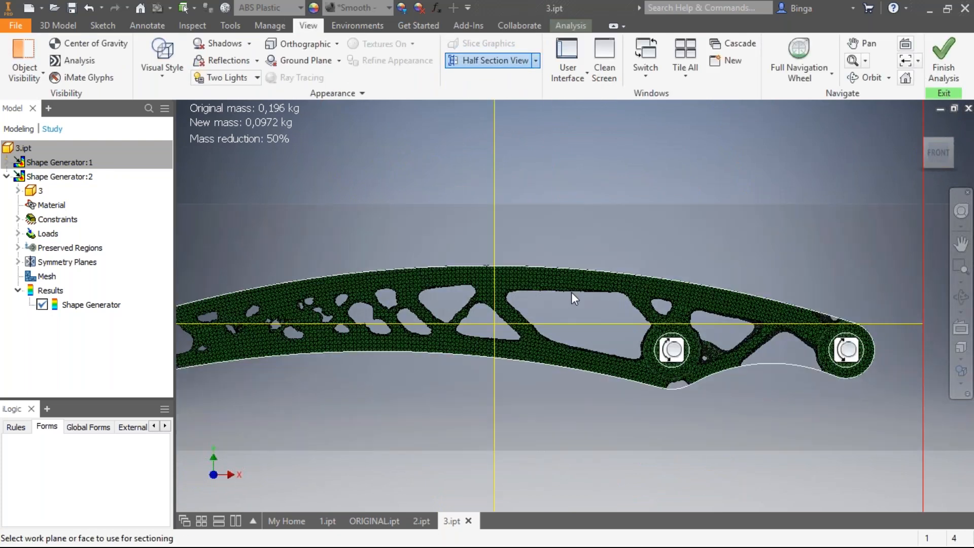
{"action": "left_click", "coordinate": [568, 293]}
{"action": "scroll", "coordinate": [583, 309], "scroll_direction": "down", "scroll_amount": 6}
{"action": "middle_click_drag", "start_coordinate": [591, 335], "coordinate": [507, 350], "text": "shift"}
{"action": "left_click_drag", "start_coordinate": [564, 326], "coordinate": [553, 327]}
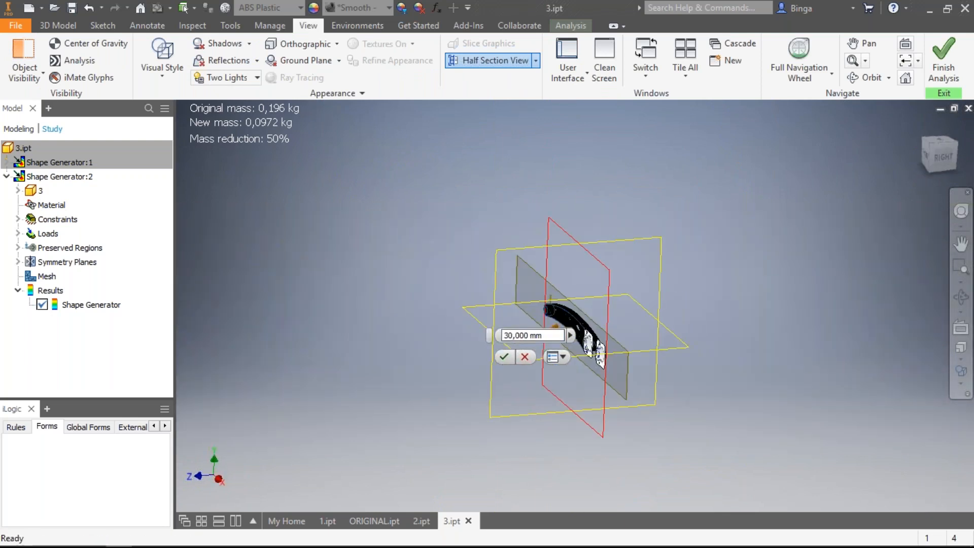
{"action": "scroll", "coordinate": [494, 322], "scroll_direction": "up", "scroll_amount": 8}
{"action": "left_click_drag", "start_coordinate": [495, 322], "coordinate": [621, 310]}
{"action": "left_click", "coordinate": [700, 334]}
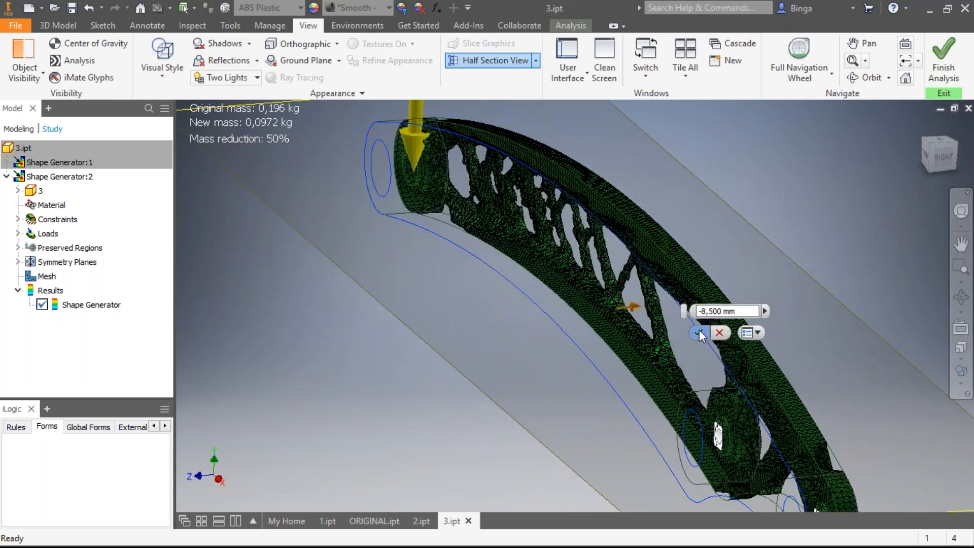
Examine the sectioned arm's internal mesh and struts from close up and from several angles.
{"action": "middle_click_drag", "start_coordinate": [577, 321], "coordinate": [666, 312], "text": "shift"}
{"action": "scroll", "coordinate": [666, 312], "scroll_direction": "up", "scroll_amount": 5}
{"action": "middle_click_drag", "start_coordinate": [570, 301], "coordinate": [606, 345], "text": "shift"}
{"action": "scroll", "coordinate": [563, 318], "scroll_direction": "down", "scroll_amount": 5}
{"action": "middle_click_drag", "start_coordinate": [459, 338], "coordinate": [206, 252]}
{"action": "scroll", "coordinate": [549, 266], "scroll_direction": "down", "scroll_amount": 4}
{"action": "middle_click_drag", "start_coordinate": [340, 266], "coordinate": [360, 274]}
{"action": "left_click_drag", "start_coordinate": [359, 275], "coordinate": [583, 298]}
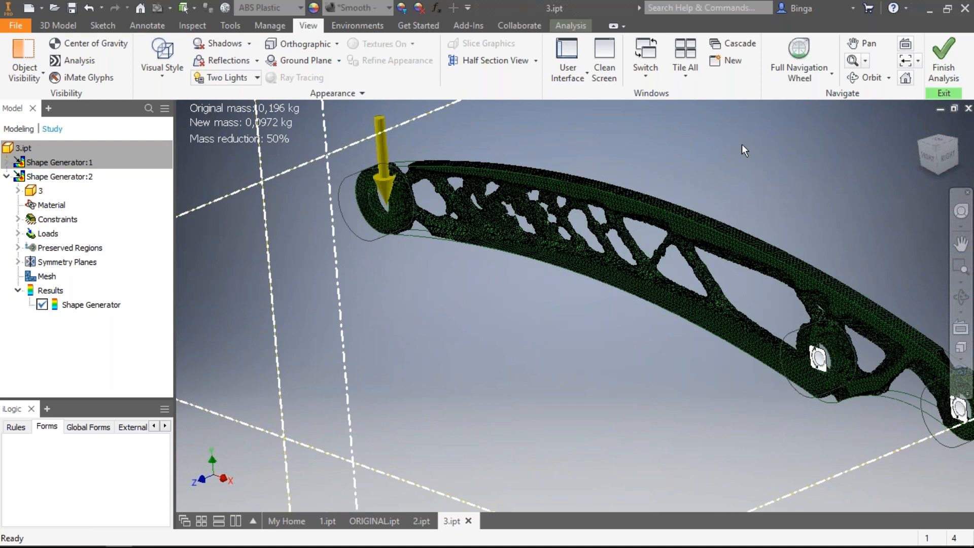
End the section view and turn the full arm back towards the front view.
{"action": "left_click", "coordinate": [512, 60]}
{"action": "left_click", "coordinate": [504, 169]}
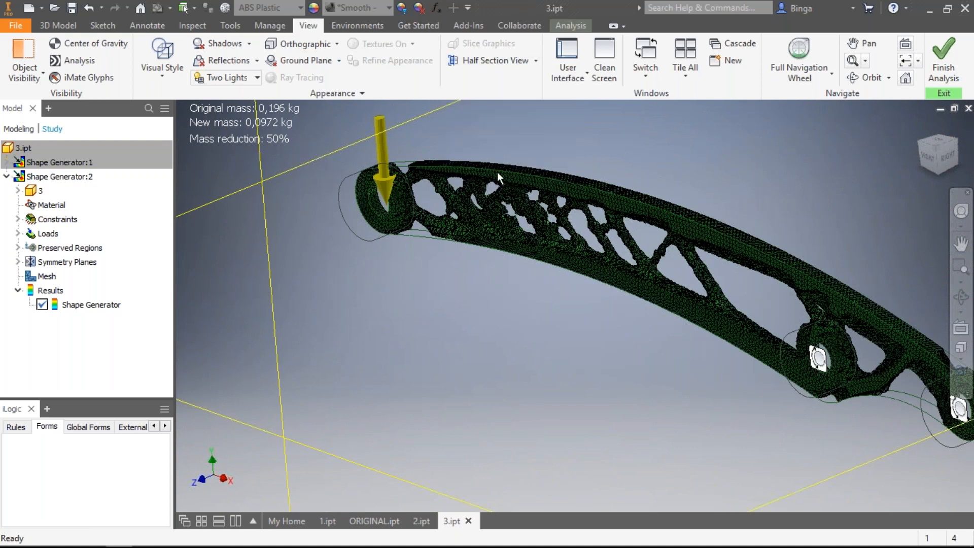
{"action": "middle_click_drag", "start_coordinate": [563, 269], "coordinate": [933, 199], "text": "shift"}
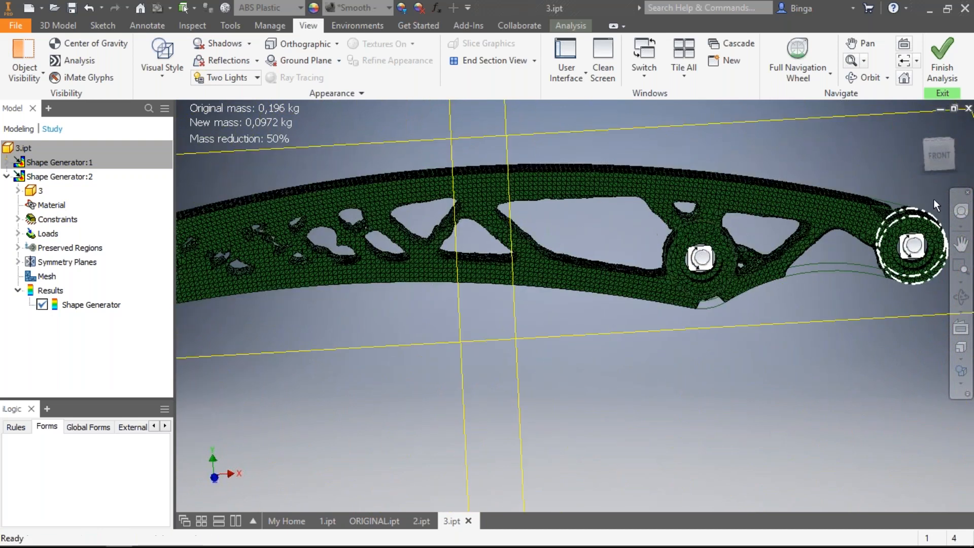
{"action": "left_click", "coordinate": [936, 153]}
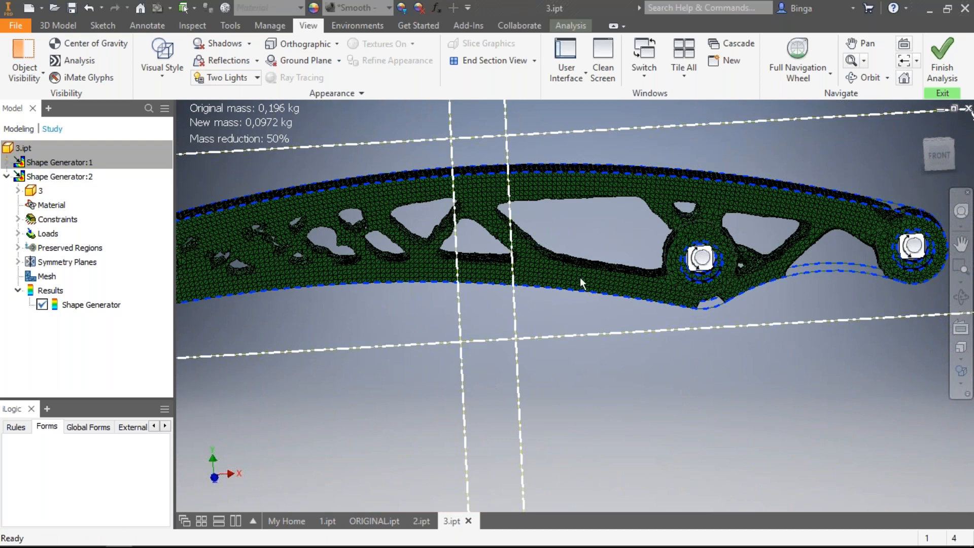
Promote the generated shape to the current part file and show the part in the Wireframe visual style.
{"action": "left_click", "coordinate": [567, 24]}
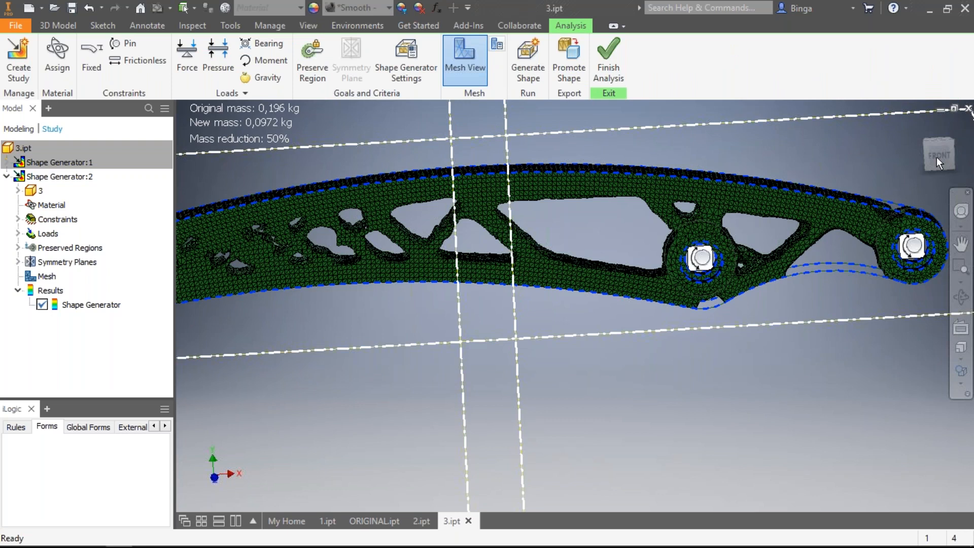
{"action": "left_click", "coordinate": [568, 61]}
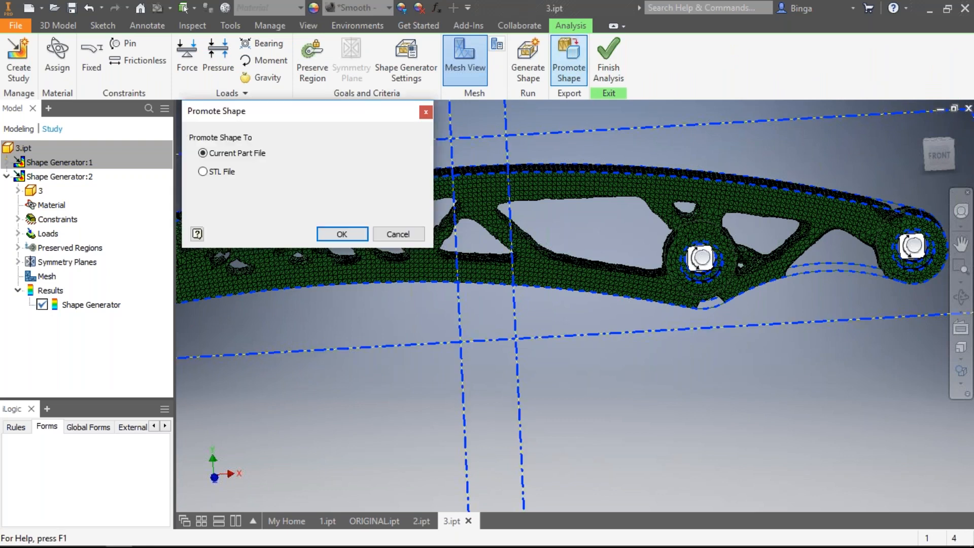
{"action": "left_click_drag", "start_coordinate": [269, 117], "coordinate": [327, 130]}
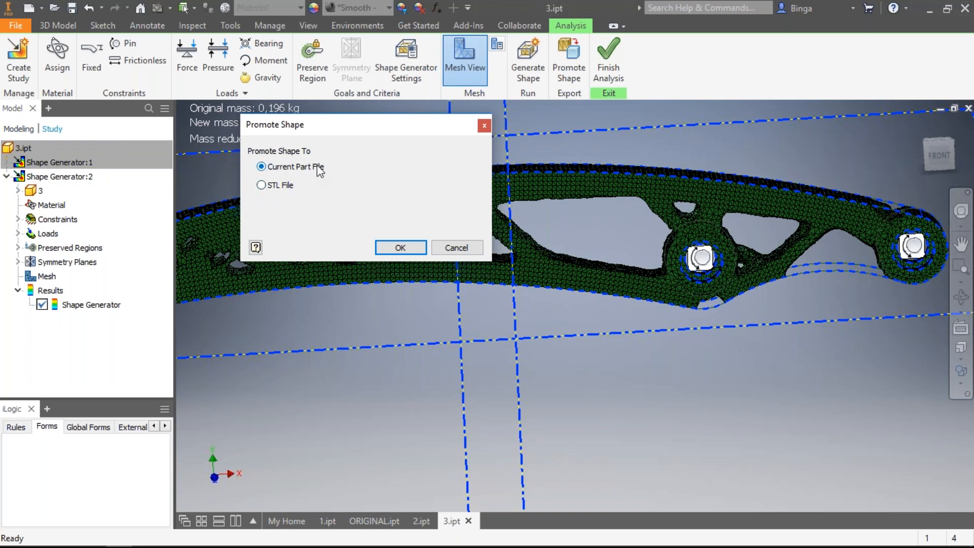
{"action": "left_click", "coordinate": [398, 248]}
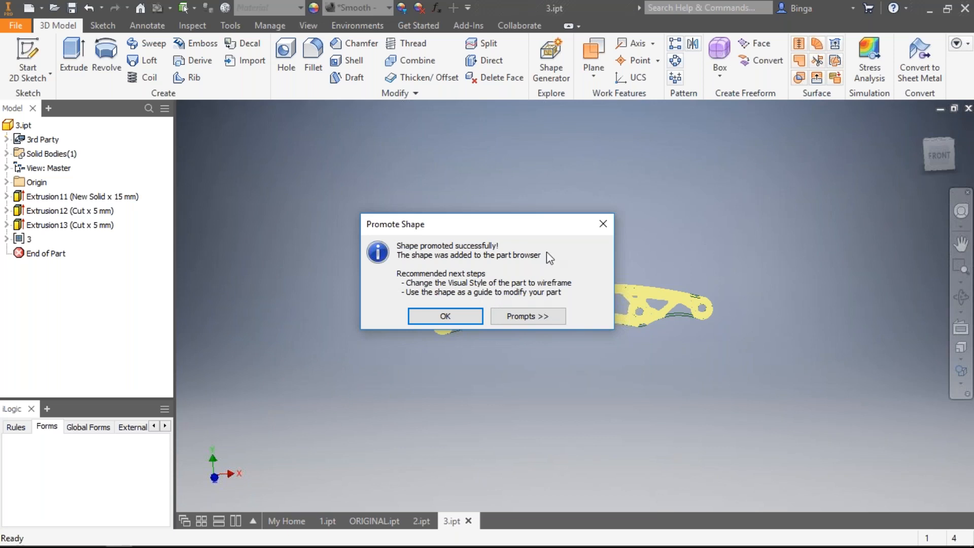
{"action": "left_click", "coordinate": [462, 312]}
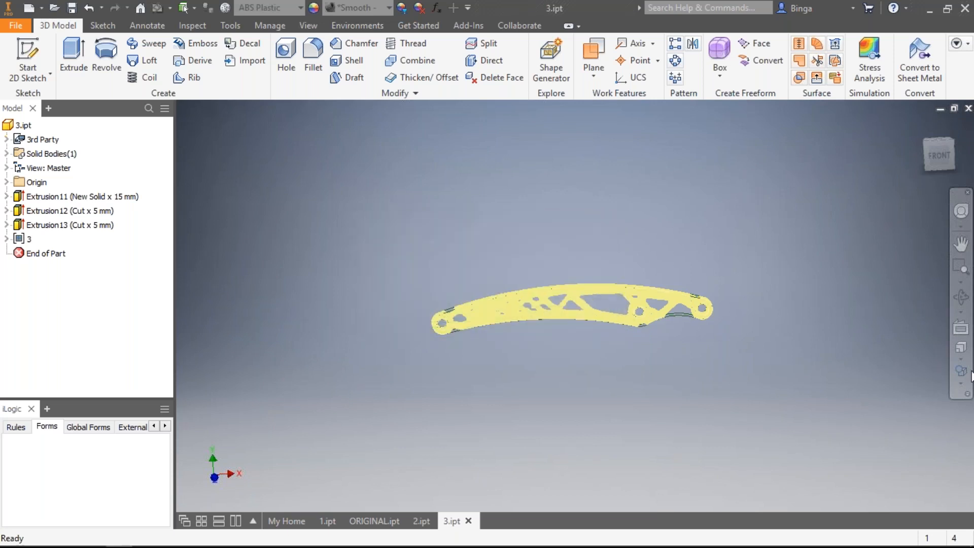
{"action": "left_click", "coordinate": [962, 391]}
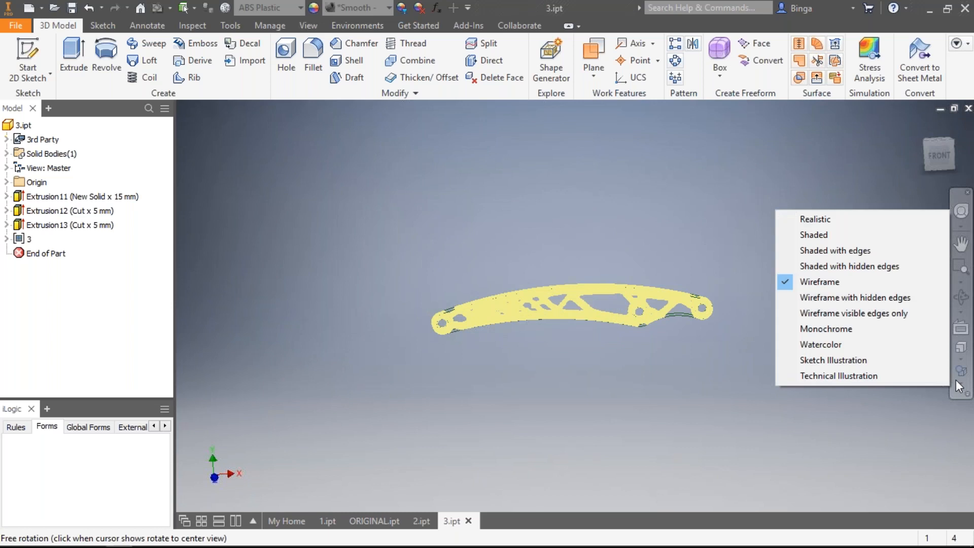
{"action": "left_click", "coordinate": [823, 283]}
Examine the promoted wireframe mesh against the part's original outline, from close up, from the front and from below.
{"action": "scroll", "coordinate": [683, 328], "scroll_direction": "up", "scroll_amount": 5}
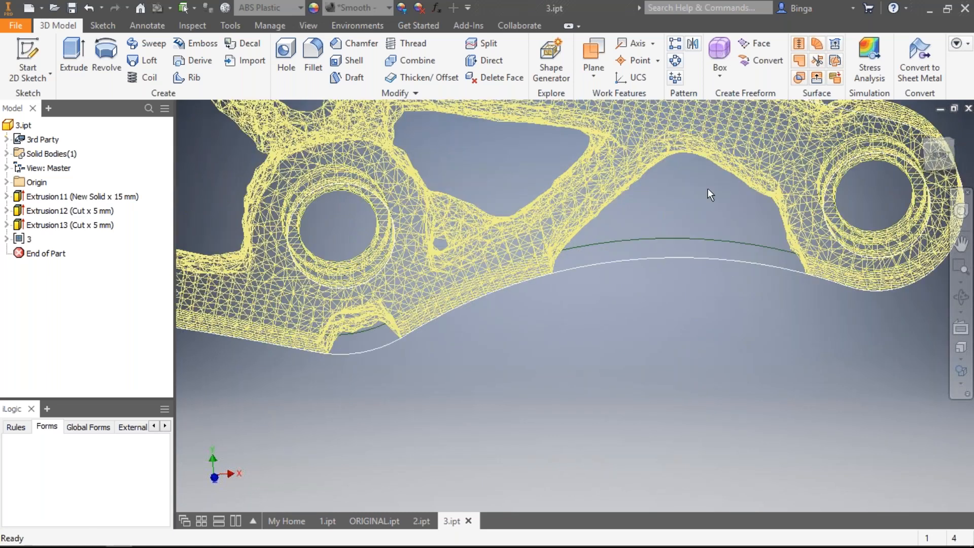
{"action": "scroll", "coordinate": [589, 191], "scroll_direction": "down", "scroll_amount": 5}
{"action": "middle_click_drag", "start_coordinate": [588, 190], "coordinate": [934, 157], "text": "shift"}
{"action": "left_click", "coordinate": [934, 158]}
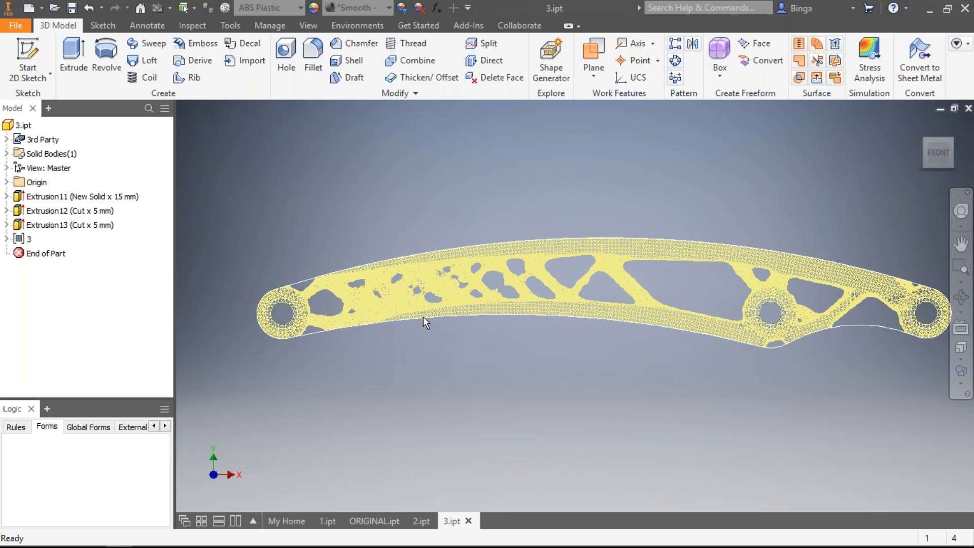
{"action": "middle_click_drag", "start_coordinate": [504, 339], "coordinate": [938, 152], "text": "shift"}
{"action": "left_click", "coordinate": [938, 151]}
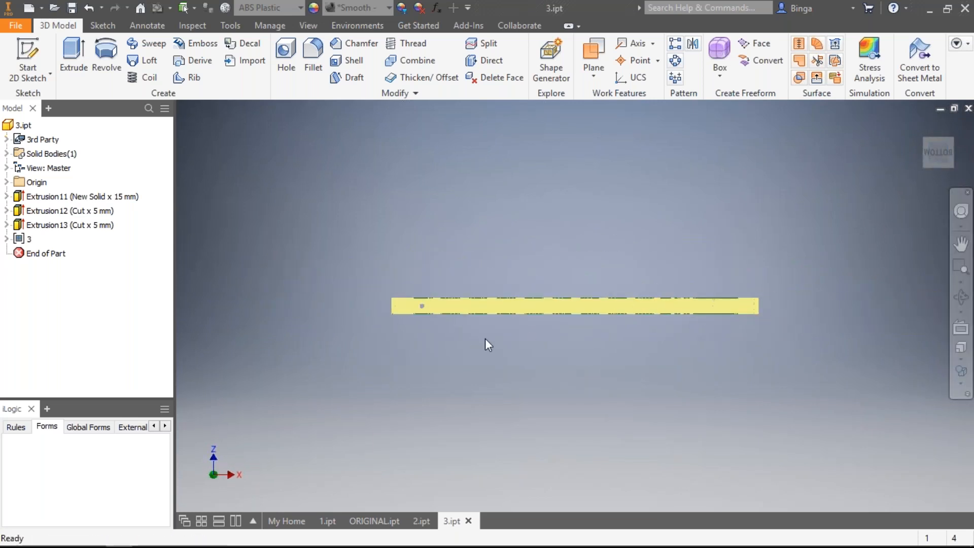
{"action": "middle_click_drag", "start_coordinate": [767, 210], "coordinate": [851, 208], "text": "shift"}
{"action": "key", "text": "F6"}
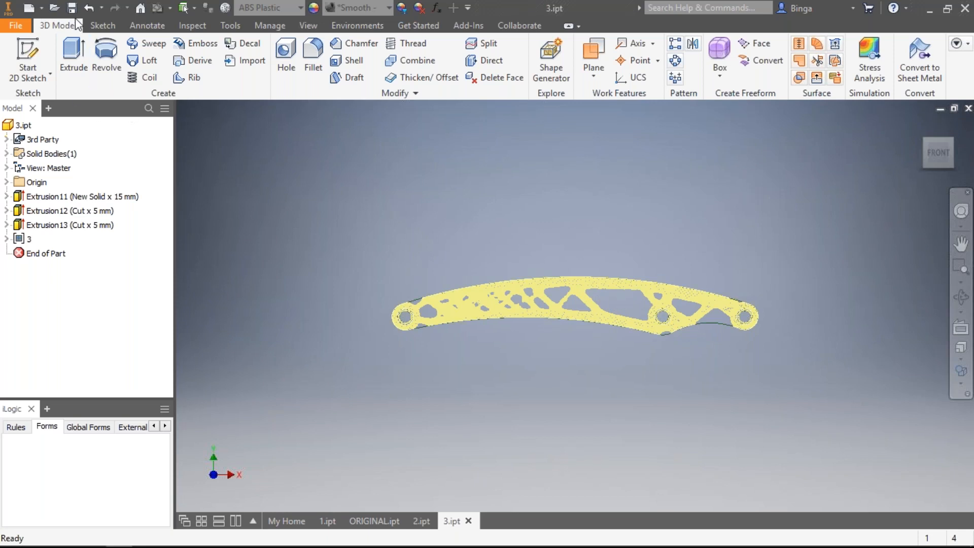
Open the 4.ipt part from the workspace folder 4 - PROMOTE SHAPE.
{"action": "left_click", "coordinate": [54, 9]}
{"action": "left_click", "coordinate": [629, 121]}
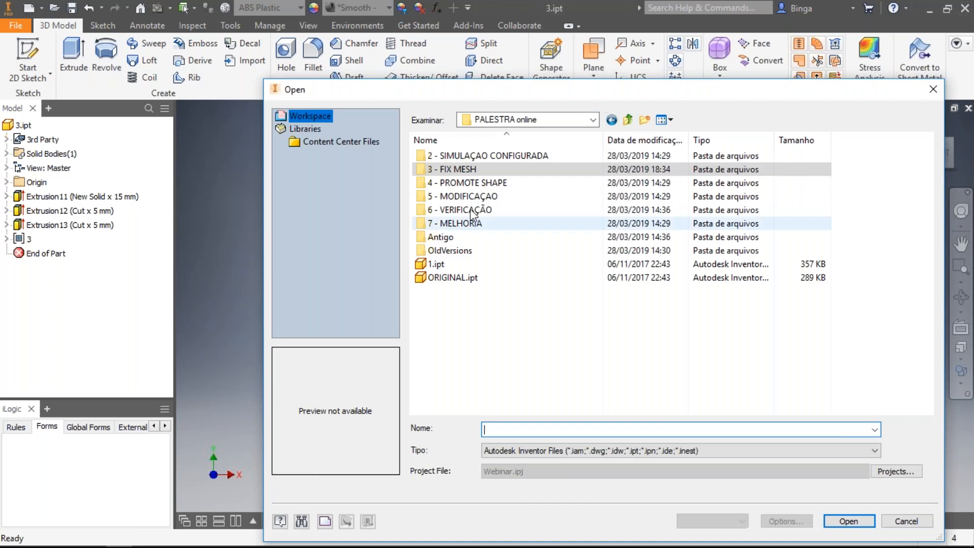
{"action": "double_click", "coordinate": [462, 185]}
{"action": "left_click", "coordinate": [462, 183]}
{"action": "double_click", "coordinate": [437, 183]}
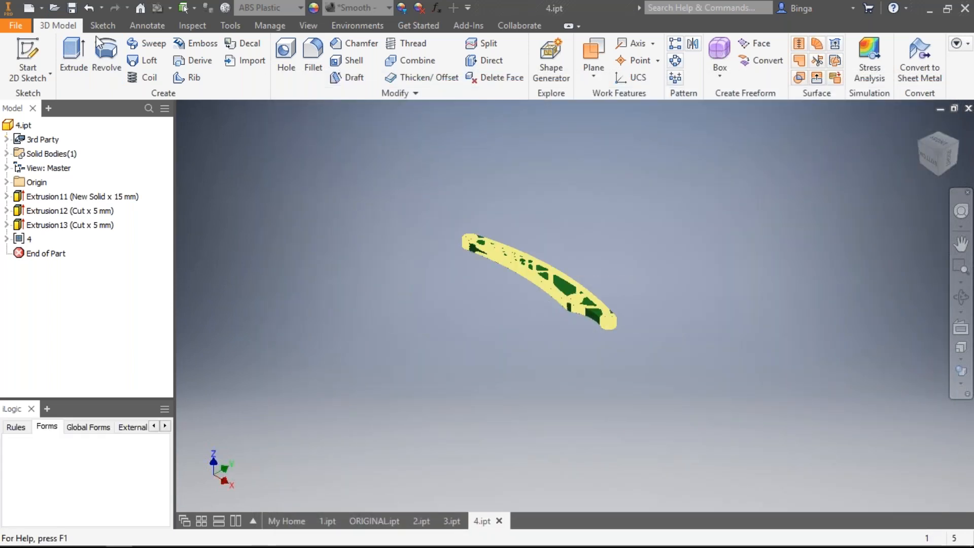
Open the 5.ipt part from the workspace folder 5 - MODIFICAÇAO.
{"action": "key", "text": "ctrl+o"}
{"action": "left_click", "coordinate": [307, 116]}
{"action": "double_click", "coordinate": [454, 198]}
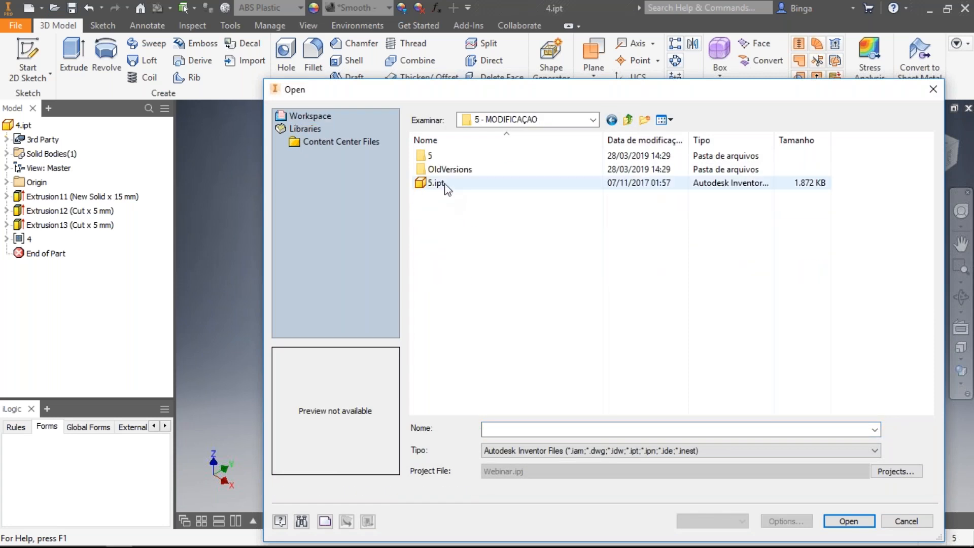
{"action": "double_click", "coordinate": [437, 183]}
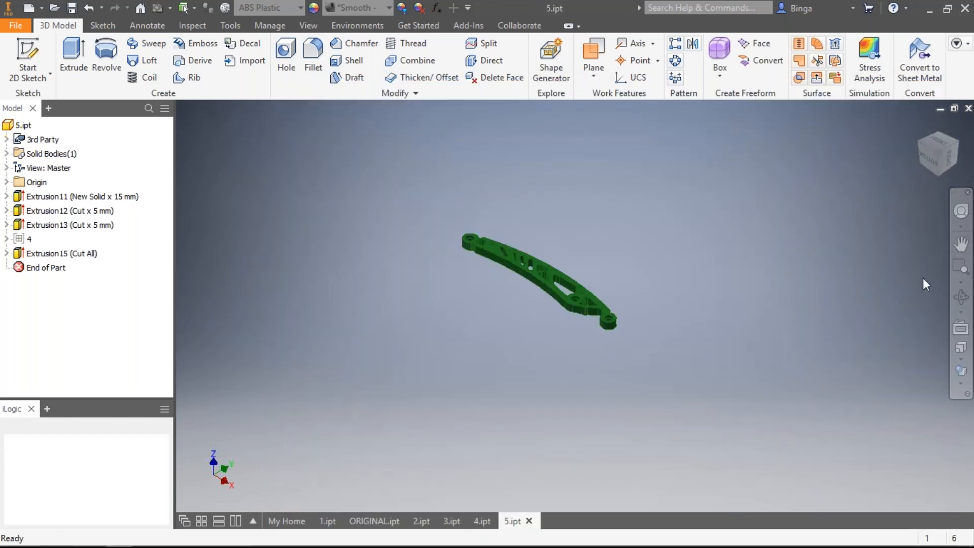
Turn the 5.ipt arm to an upright front view and open Sketch25 under the Extrusion15 cut for editing.
{"action": "left_click", "coordinate": [937, 146]}
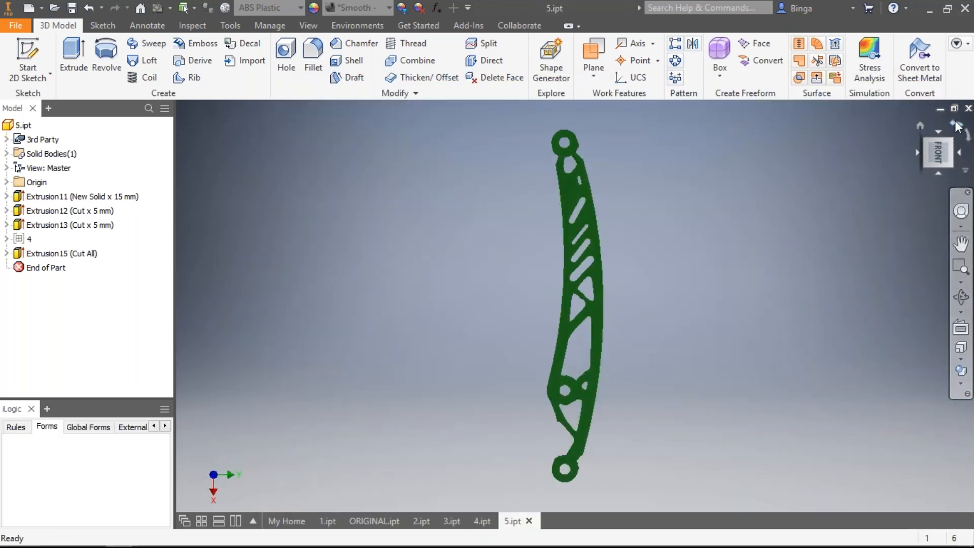
{"action": "left_click", "coordinate": [6, 253]}
{"action": "left_click", "coordinate": [53, 268]}
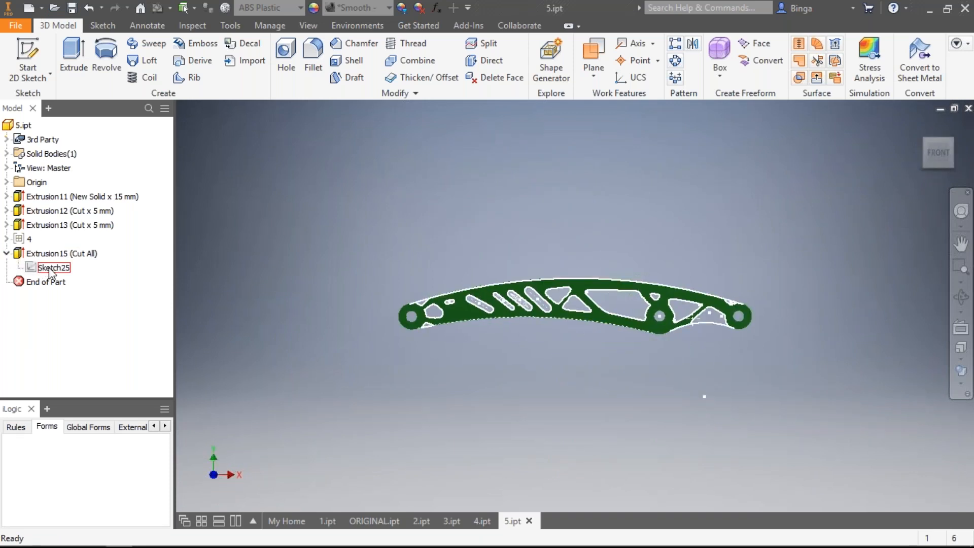
{"action": "left_click", "coordinate": [358, 281]}
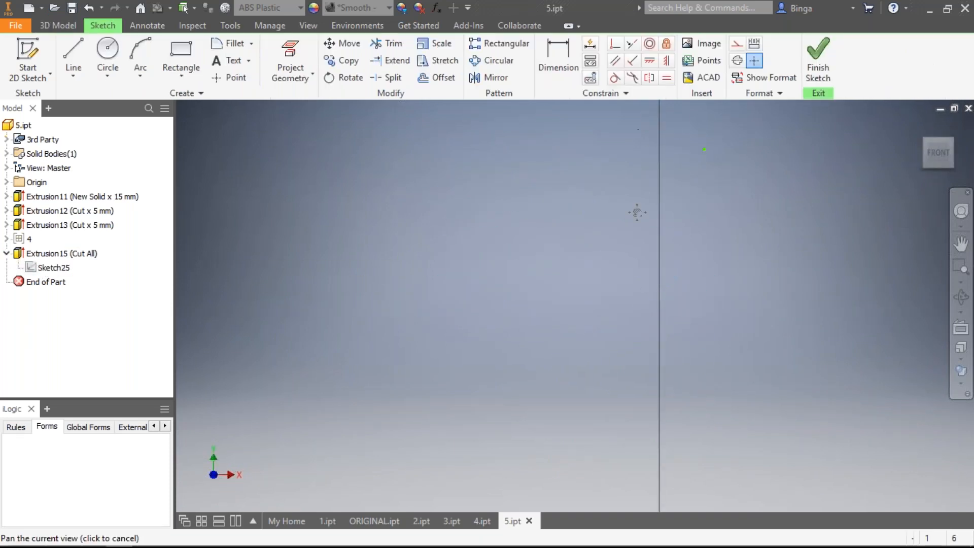
Examine the Sketch25 cut-out profiles along the whole length of the arm and finish the sketch.
{"action": "middle_click_drag", "start_coordinate": [637, 211], "coordinate": [619, 400]}
{"action": "scroll", "coordinate": [610, 296], "scroll_direction": "up", "scroll_amount": 8}
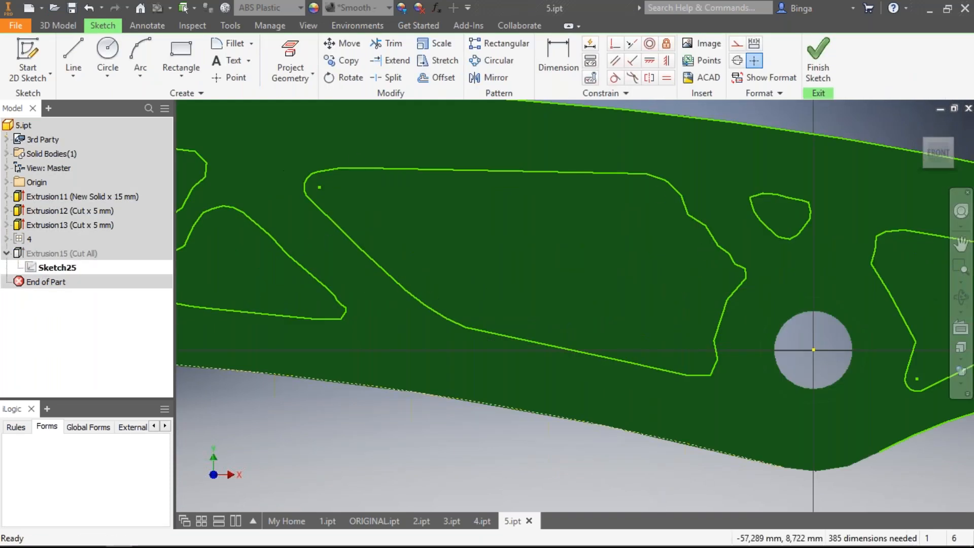
{"action": "middle_click_drag", "start_coordinate": [690, 285], "coordinate": [891, 288]}
{"action": "scroll", "coordinate": [705, 243], "scroll_direction": "down", "scroll_amount": 6}
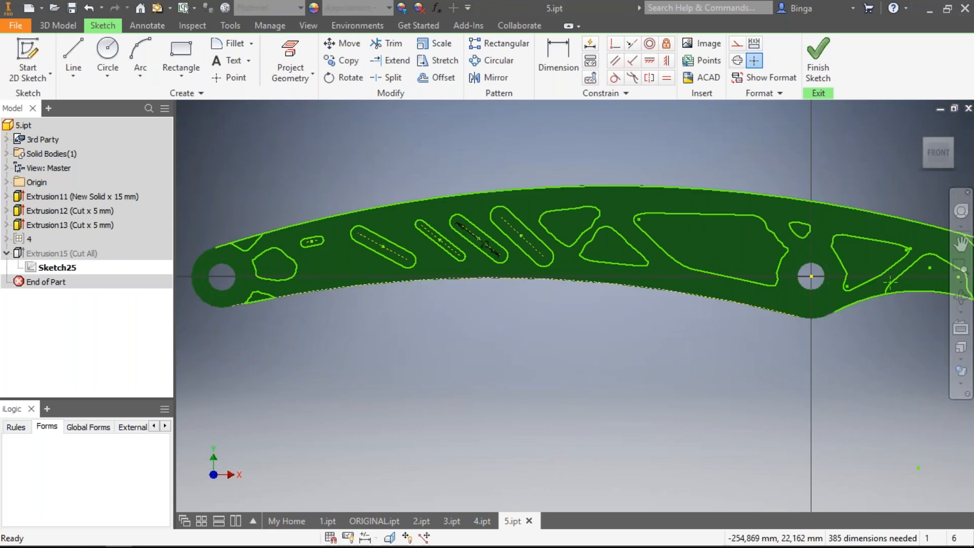
{"action": "middle_click_drag", "start_coordinate": [689, 257], "coordinate": [466, 248]}
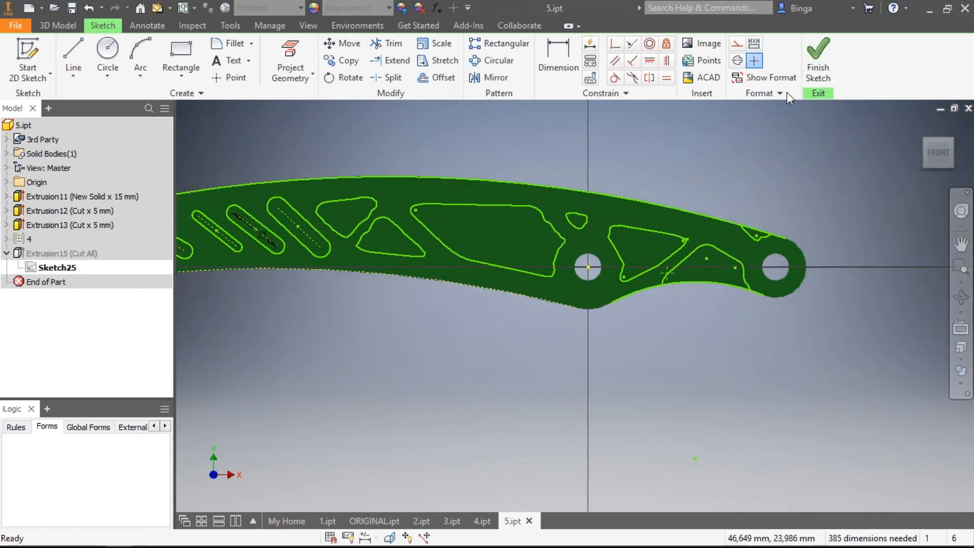
{"action": "left_click", "coordinate": [31, 239]}
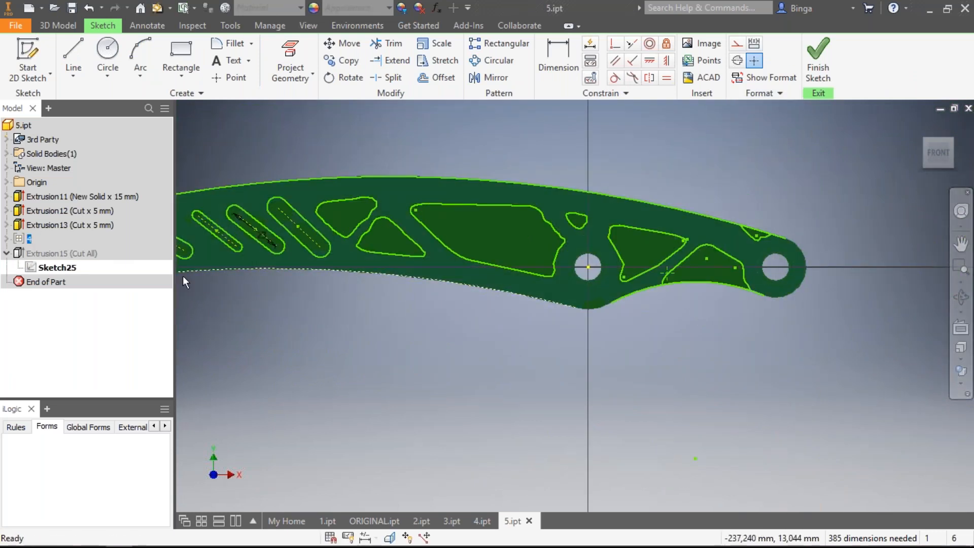
{"action": "left_click", "coordinate": [818, 61]}
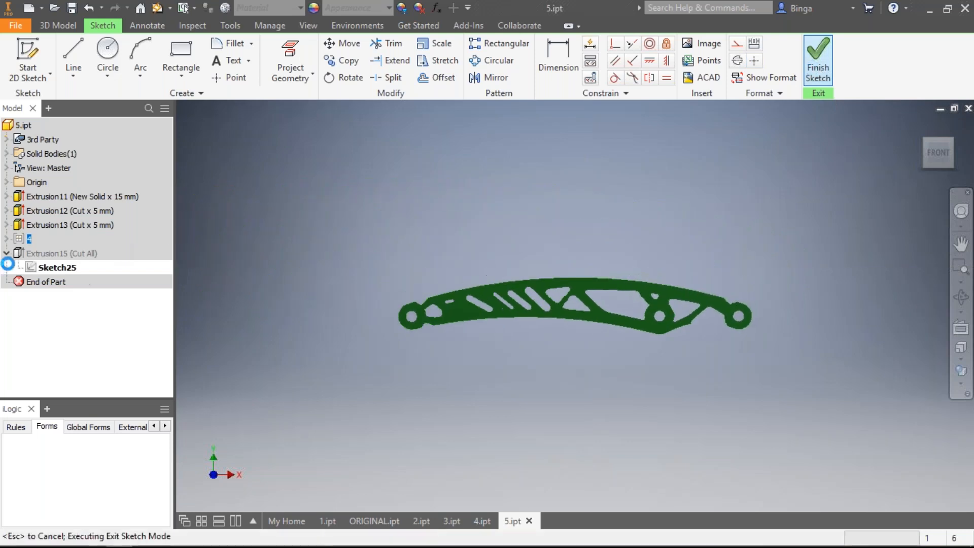
Show the part as wireframe with the promoted mesh 4 visible and compare the mesh with the modelled cut-outs along the arm.
{"action": "left_click", "coordinate": [959, 383]}
{"action": "left_click", "coordinate": [834, 284]}
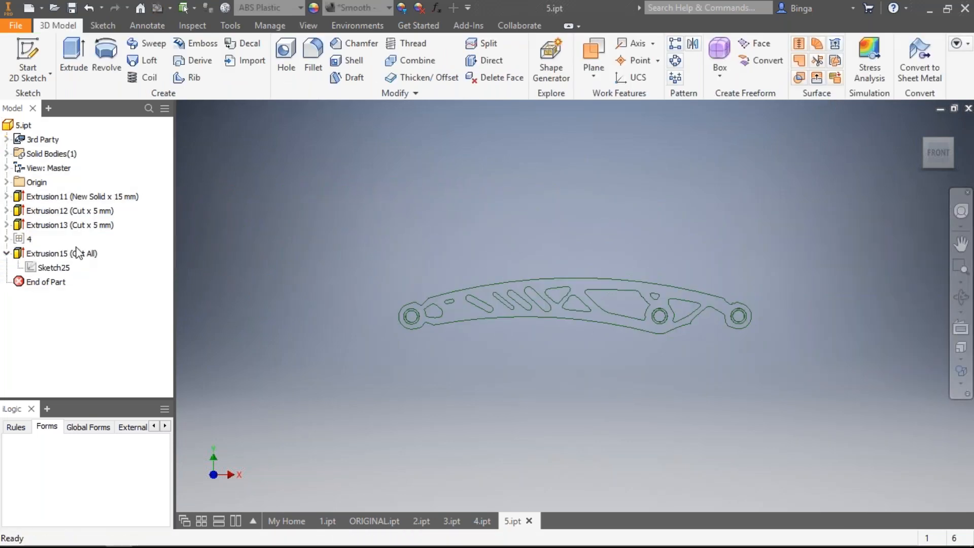
{"action": "right_click", "coordinate": [28, 238]}
{"action": "left_click", "coordinate": [66, 313]}
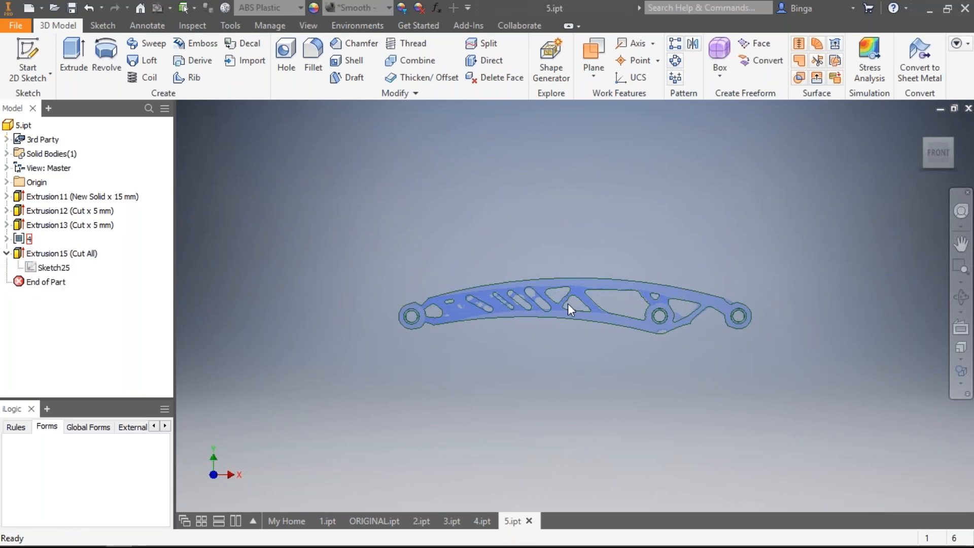
{"action": "scroll", "coordinate": [537, 304], "scroll_direction": "down", "scroll_amount": 5}
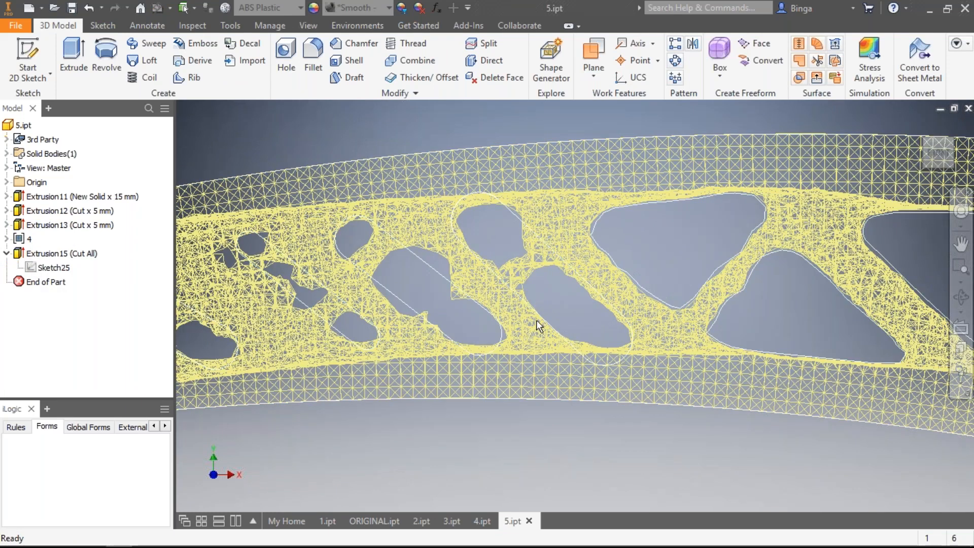
{"action": "middle_click_drag", "start_coordinate": [446, 284], "coordinate": [664, 235]}
{"action": "middle_click_drag", "start_coordinate": [218, 244], "coordinate": [325, 266]}
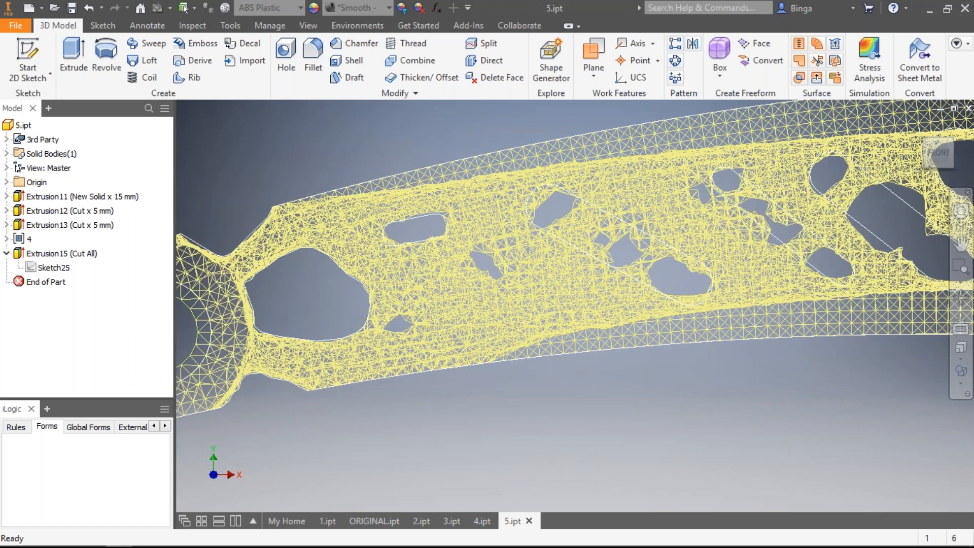
{"action": "scroll", "coordinate": [557, 289], "scroll_direction": "down", "scroll_amount": 8}
{"action": "middle_click_drag", "start_coordinate": [557, 289], "coordinate": [27, 314]}
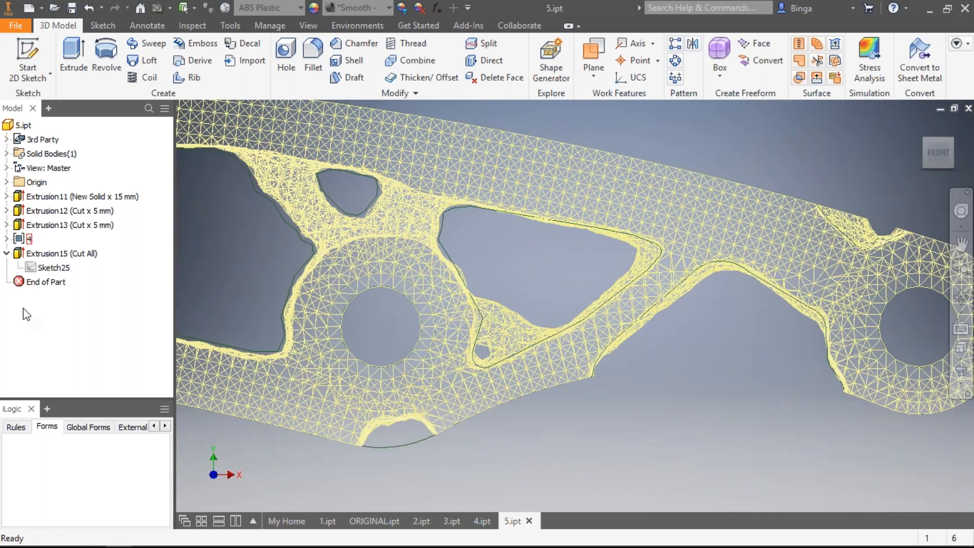
Select Extrusion15, set the display to Shaded with edges and hide mesh 4 so the modified arm is seen whole.
{"action": "left_click", "coordinate": [61, 253]}
{"action": "left_click", "coordinate": [946, 294]}
{"action": "left_click", "coordinate": [812, 252]}
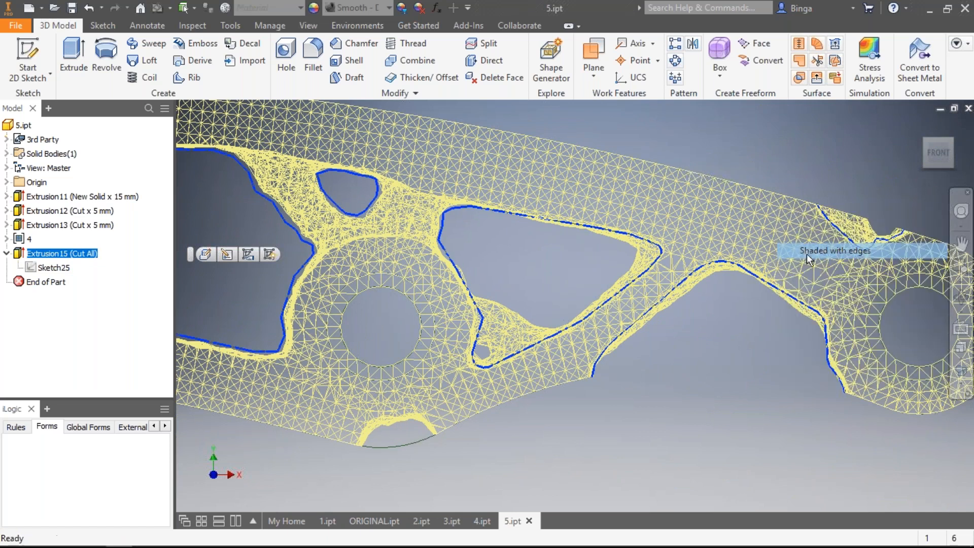
{"action": "scroll", "coordinate": [560, 341], "scroll_direction": "down", "scroll_amount": 5}
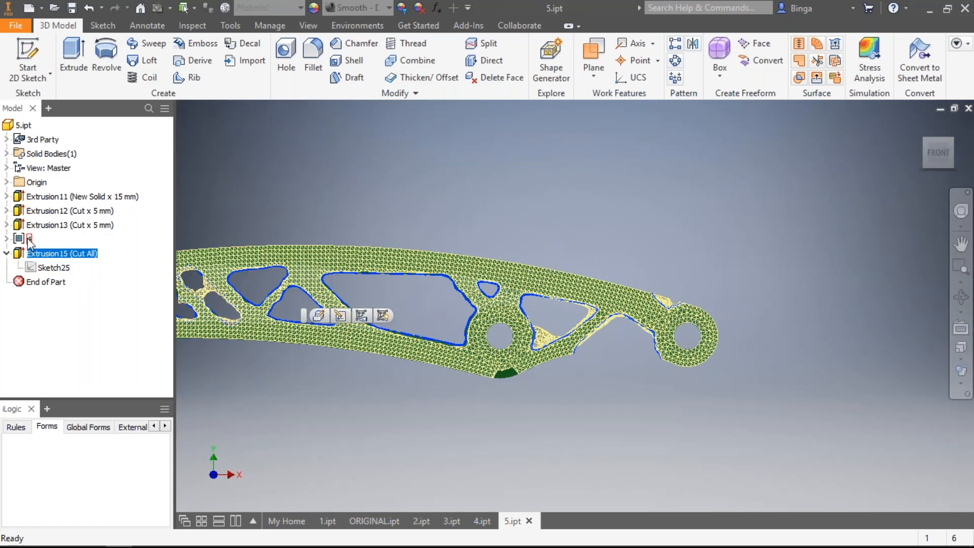
{"action": "right_click", "coordinate": [29, 239]}
{"action": "left_click", "coordinate": [59, 312]}
{"action": "scroll", "coordinate": [456, 358], "scroll_direction": "down", "scroll_amount": 2}
{"action": "middle_click_drag", "start_coordinate": [457, 358], "coordinate": [581, 448]}
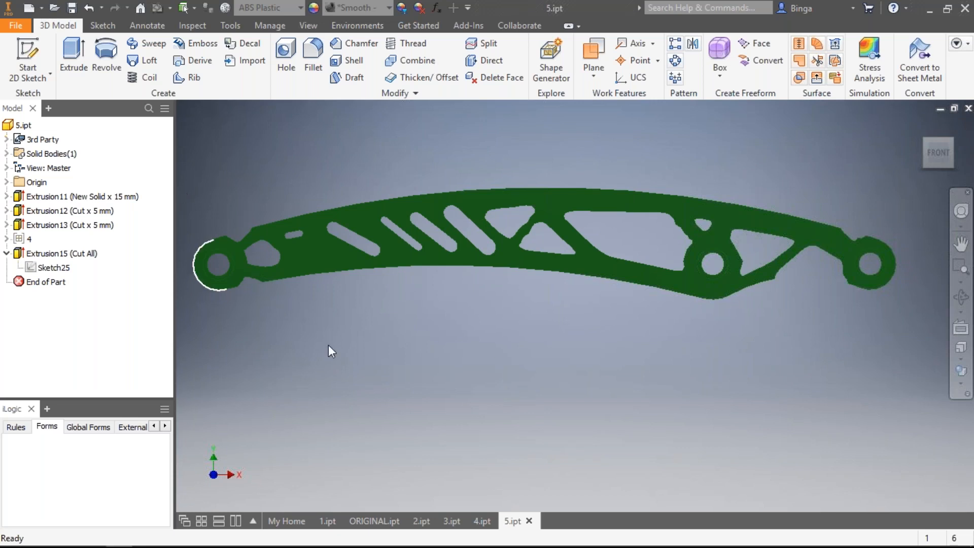
Open the 6.ipt part from the workspace folder 6 - VERIFICAÇÃO.
{"action": "left_click", "coordinate": [55, 7]}
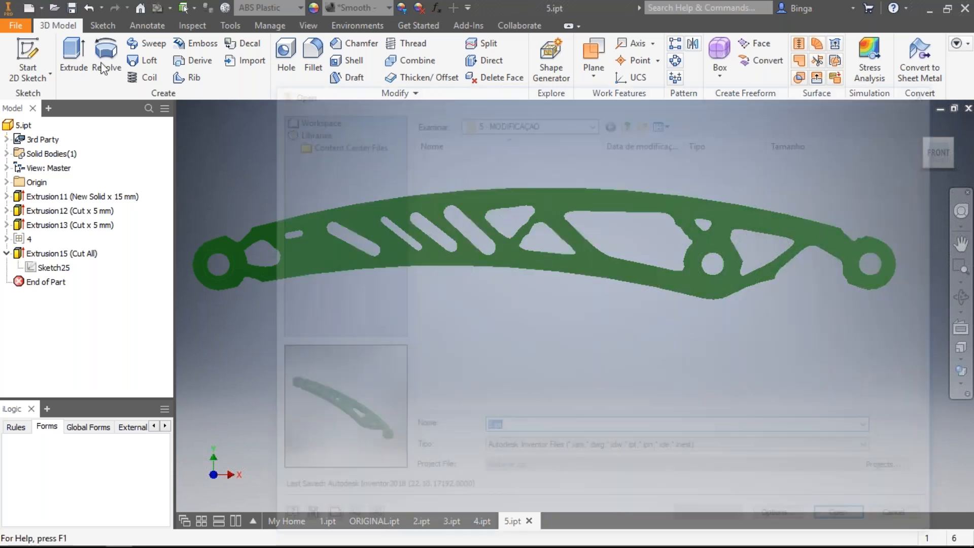
{"action": "left_click", "coordinate": [628, 121]}
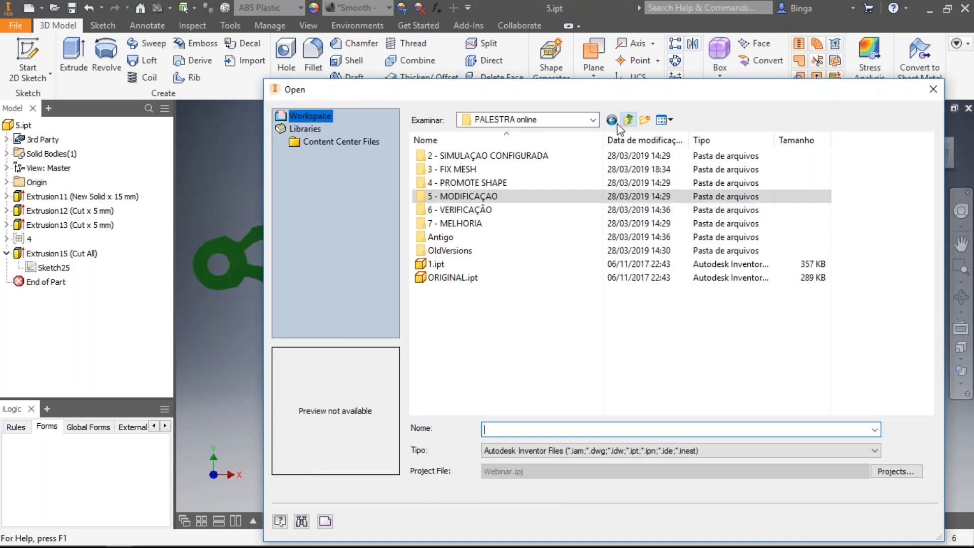
{"action": "double_click", "coordinate": [479, 209]}
{"action": "double_click", "coordinate": [468, 197]}
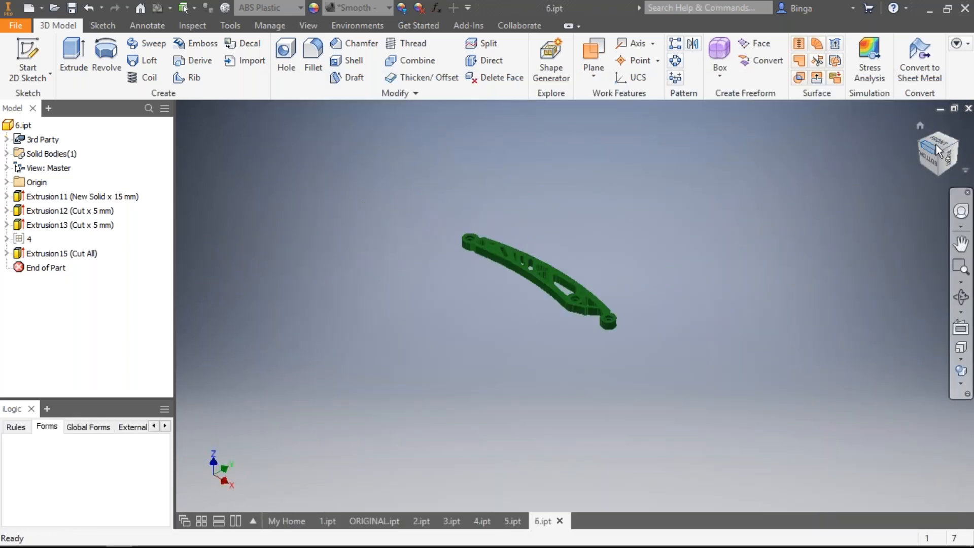
Turn the 6.ipt arm to an upright front view, enter the analysis environment and activate the Static Analysis:1 study.
{"action": "left_click", "coordinate": [935, 145]}
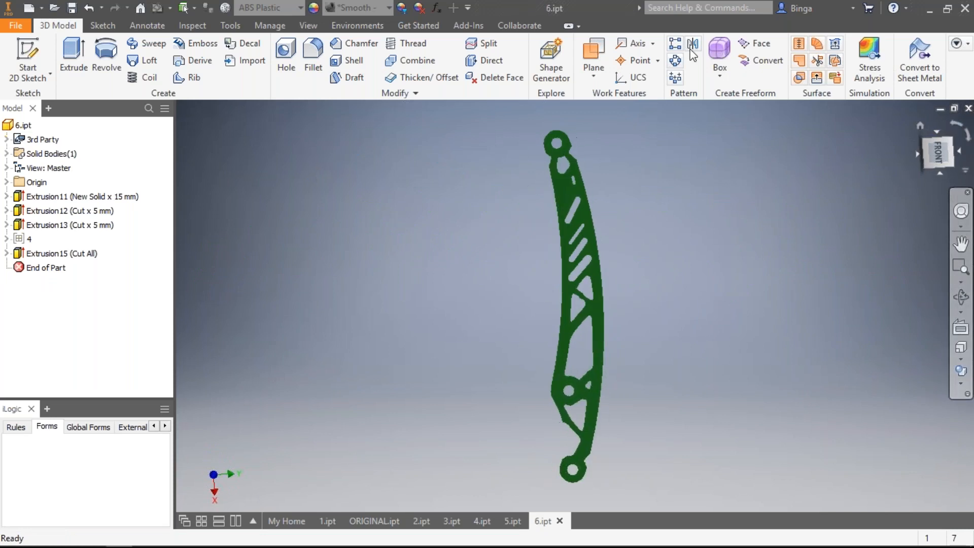
{"action": "left_click", "coordinate": [556, 62]}
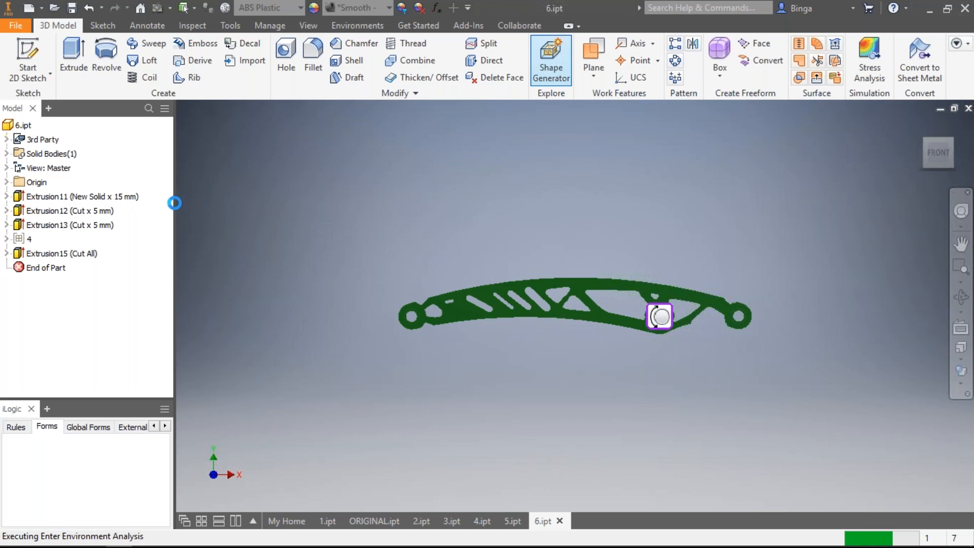
{"action": "left_click", "coordinate": [527, 347]}
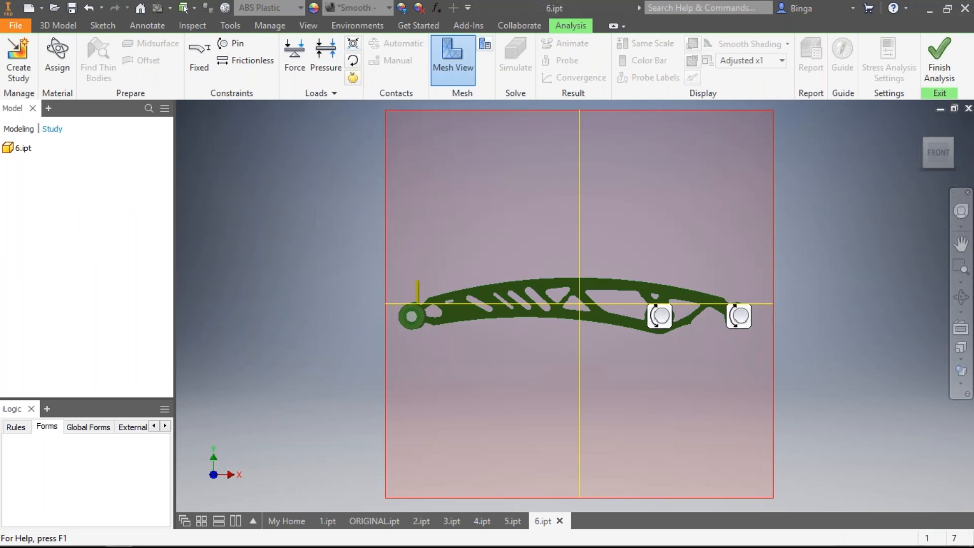
{"action": "left_click", "coordinate": [6, 162]}
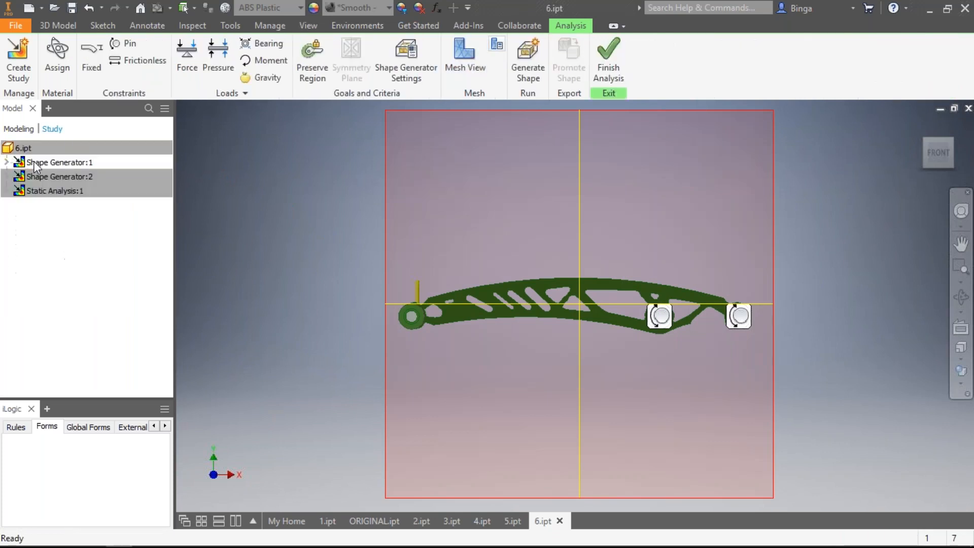
{"action": "left_click", "coordinate": [42, 192]}
{"action": "double_click", "coordinate": [60, 198]}
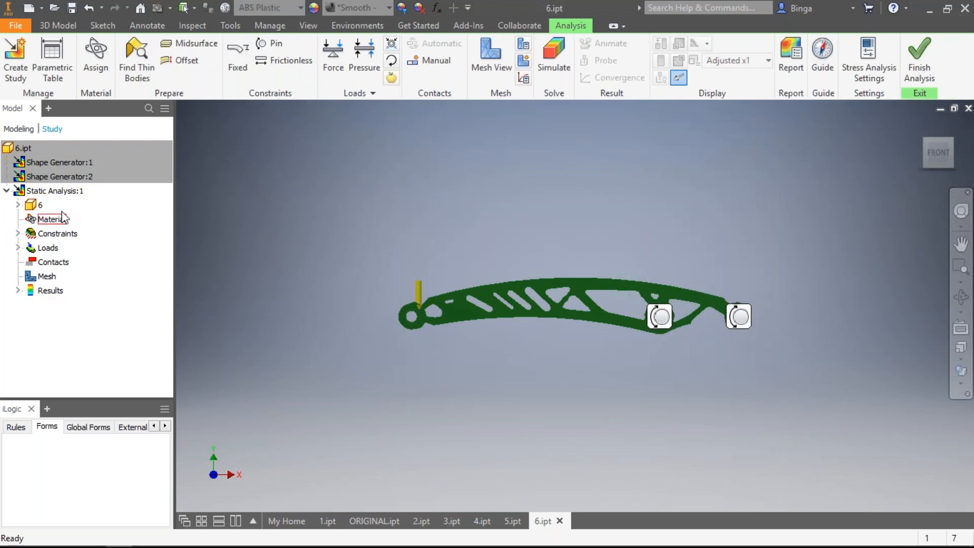
Reveal the Force:1 load of Static Analysis:1 and bring up the Copy Study option for Shape Generator:2.
{"action": "left_click", "coordinate": [18, 247]}
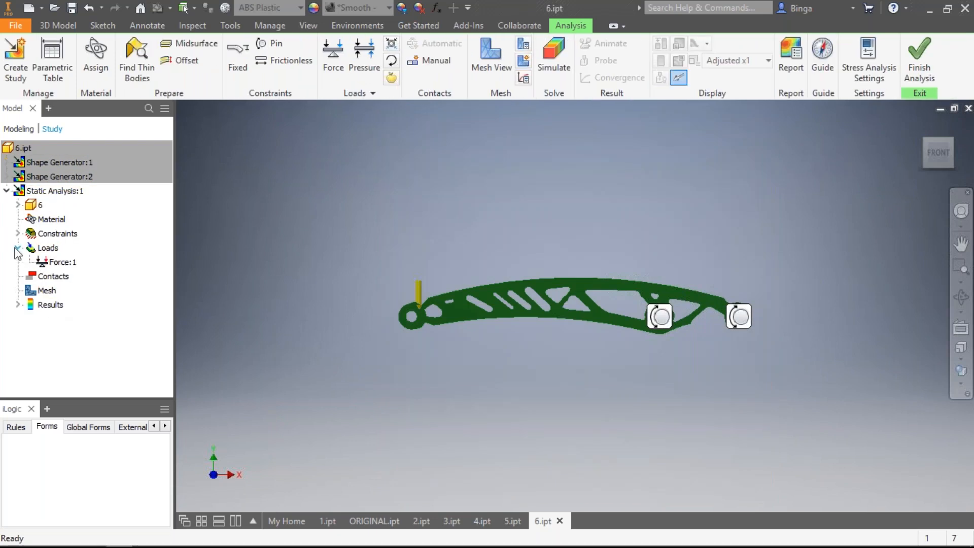
{"action": "left_click", "coordinate": [66, 263]}
{"action": "left_click", "coordinate": [41, 177]}
{"action": "right_click", "coordinate": [41, 177]}
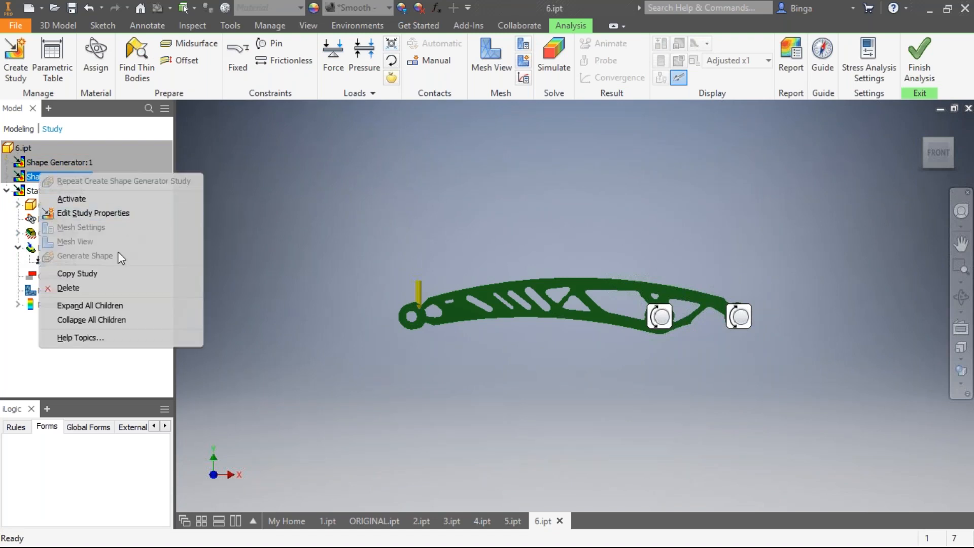
{"action": "left_click", "coordinate": [76, 274]}
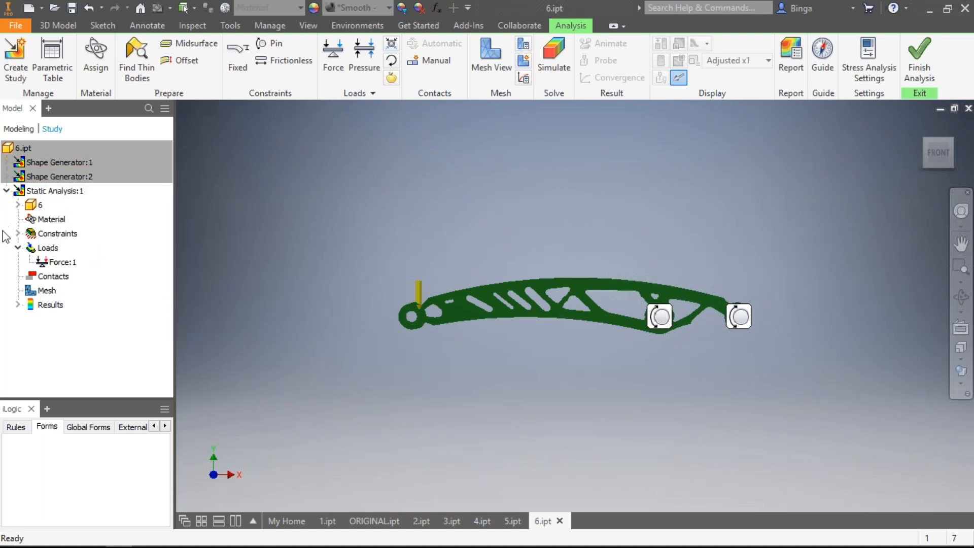
Check the study type in the study properties of Static Analysis:1 and accept them.
{"action": "right_click", "coordinate": [44, 192]}
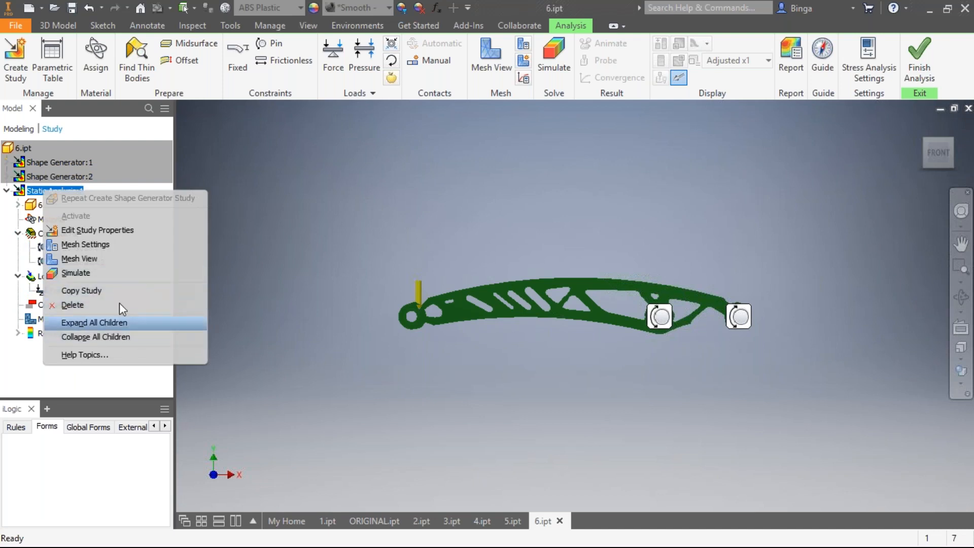
{"action": "left_click", "coordinate": [113, 231]}
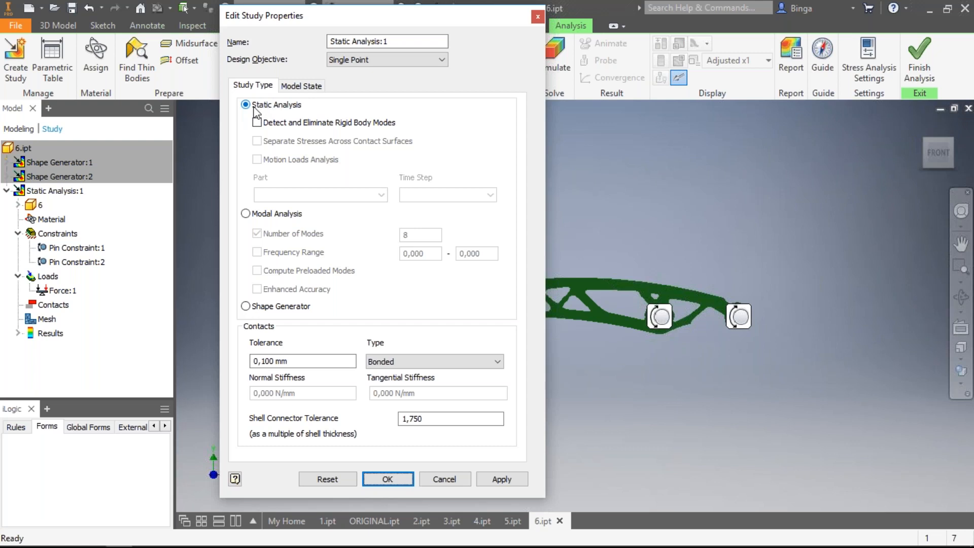
{"action": "left_click", "coordinate": [387, 479]}
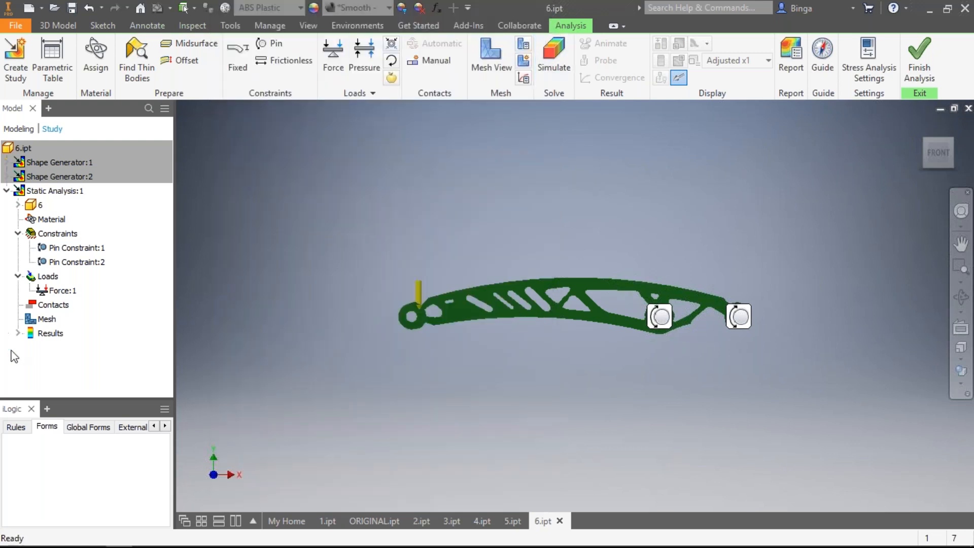
Display the Von Mises Stress result of Static Analysis:1, followed by its Displacement result.
{"action": "left_click", "coordinate": [18, 333]}
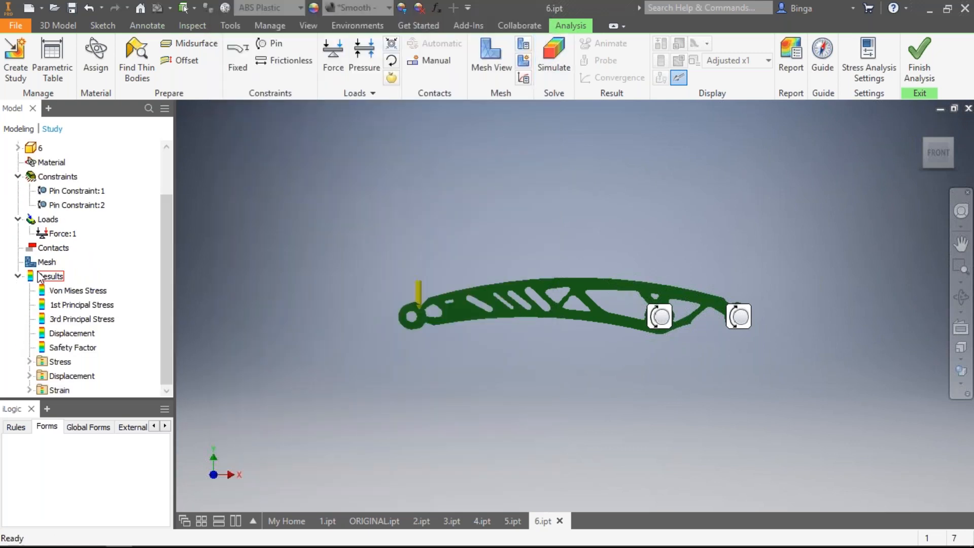
{"action": "double_click", "coordinate": [59, 293]}
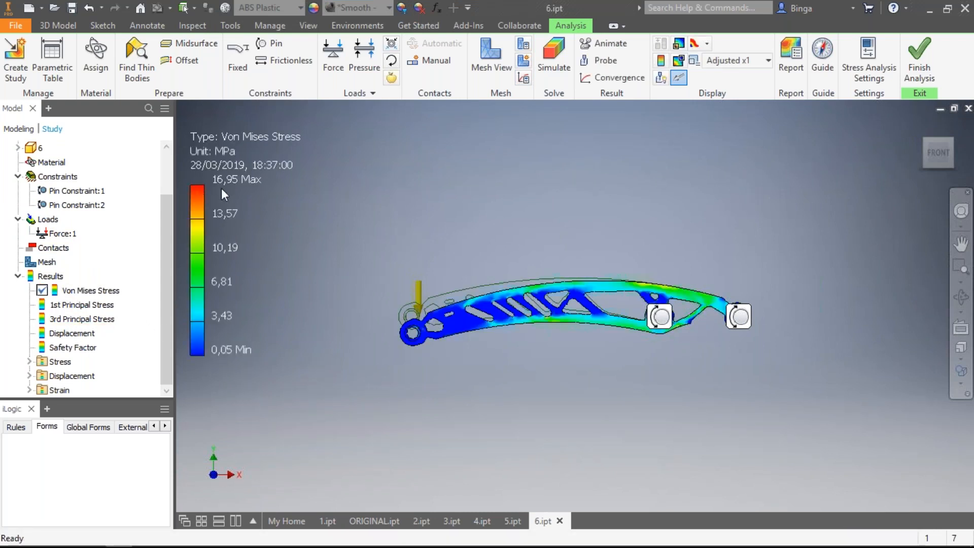
{"action": "left_click", "coordinate": [82, 319]}
{"action": "double_click", "coordinate": [76, 333]}
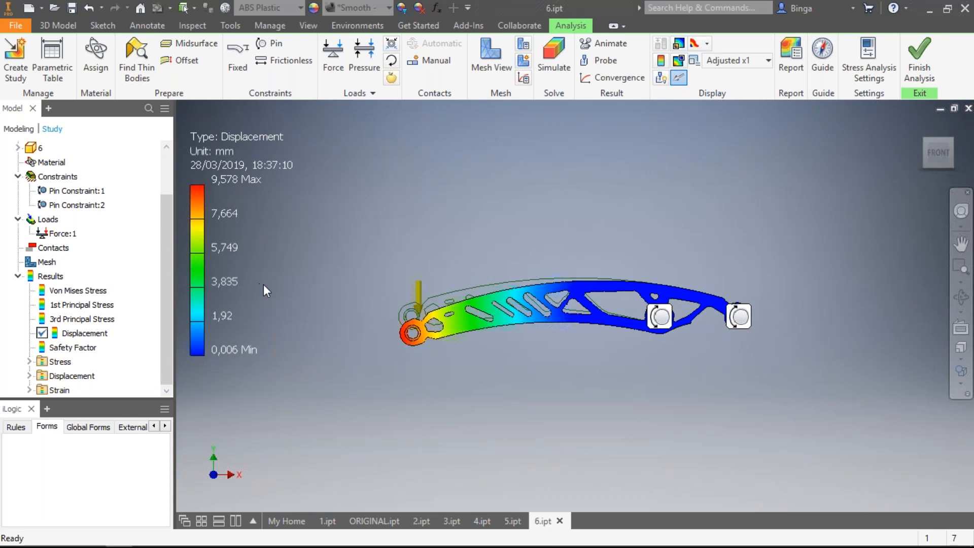
Switch to the PowerPoint slide show and advance to the Comparações chart slide.
{"action": "key", "text": "alt+Tab"}
{"action": "key", "text": "alt+Tab"}
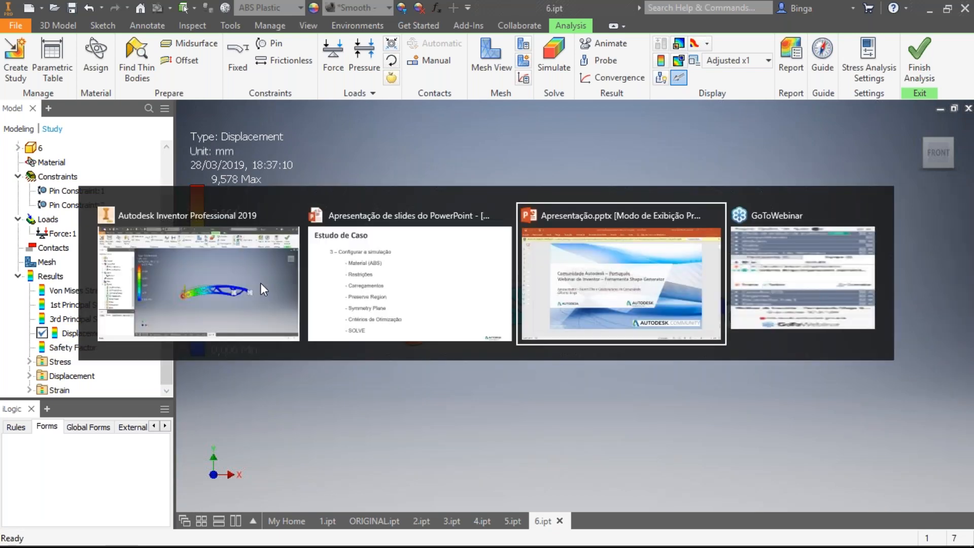
{"action": "key", "text": "alt+shift+Tab"}
{"action": "key", "text": "Right"}
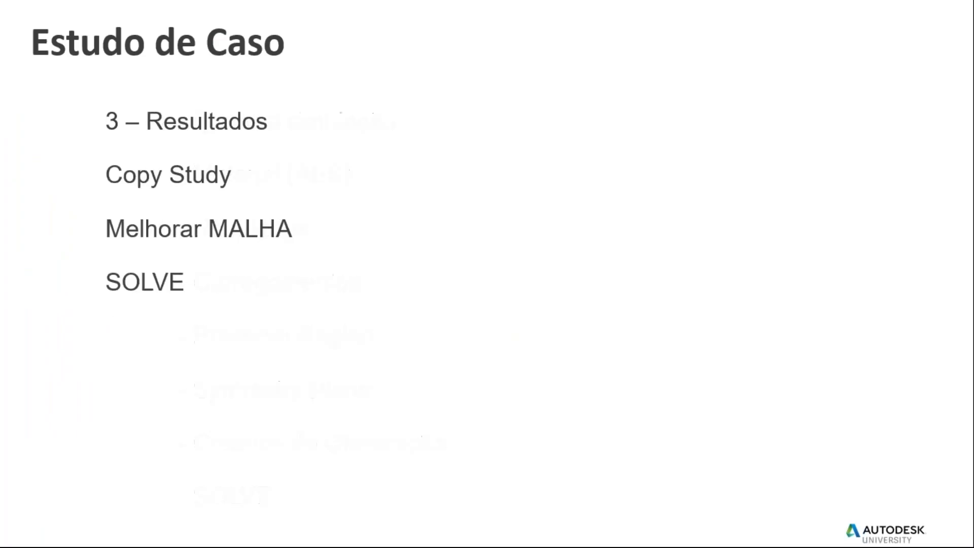
{"action": "key", "text": "Right"}
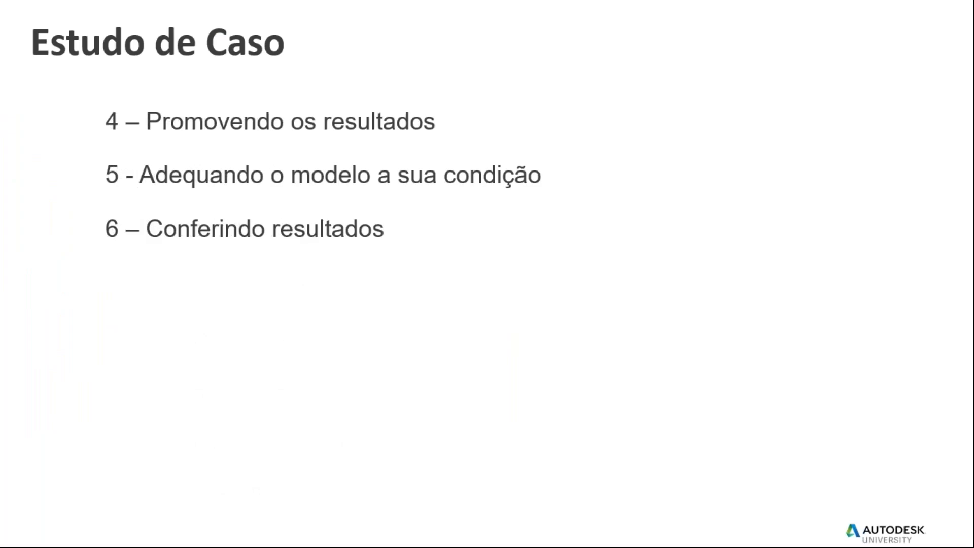
{"action": "key", "text": "Right"}
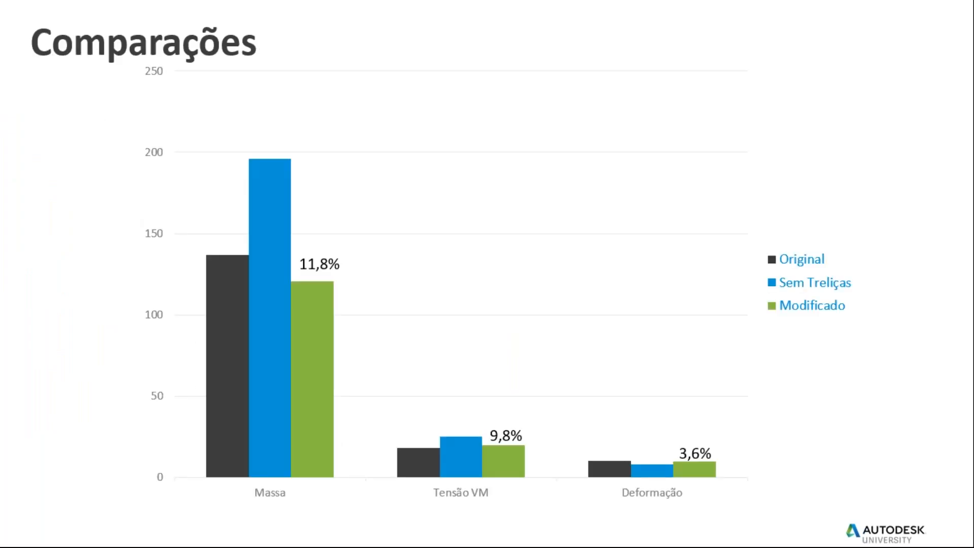